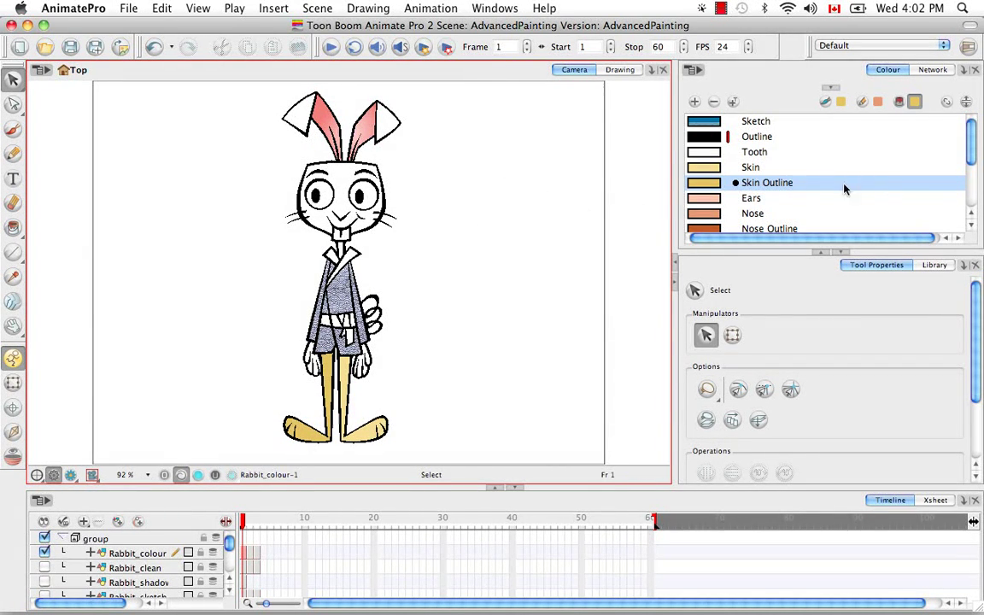
Sample the Skin colour from the rabbit's leg, then Skin Outline from its outline.
scroll(877, 154, down, 3)
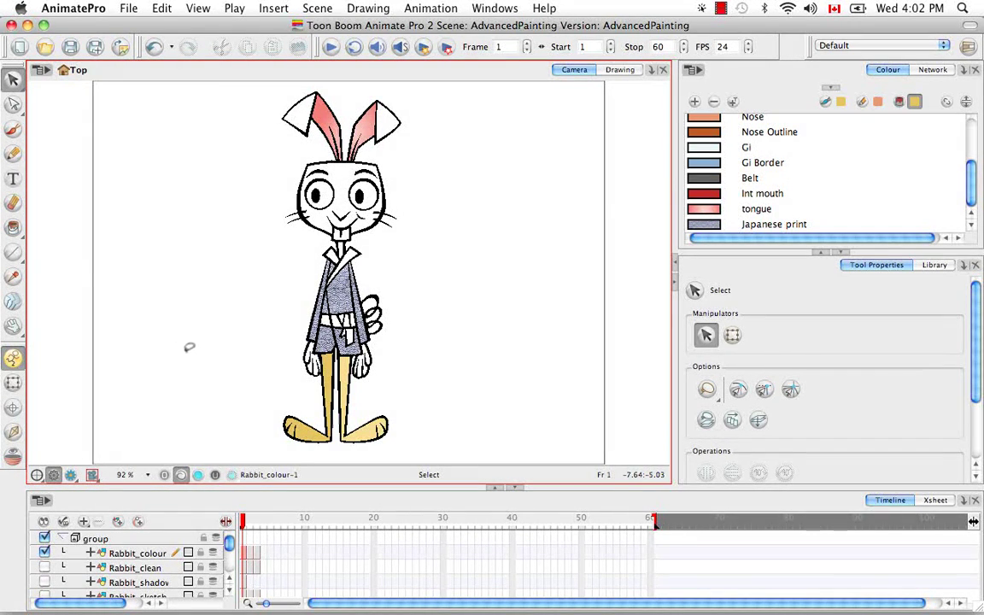
key(alt+i)
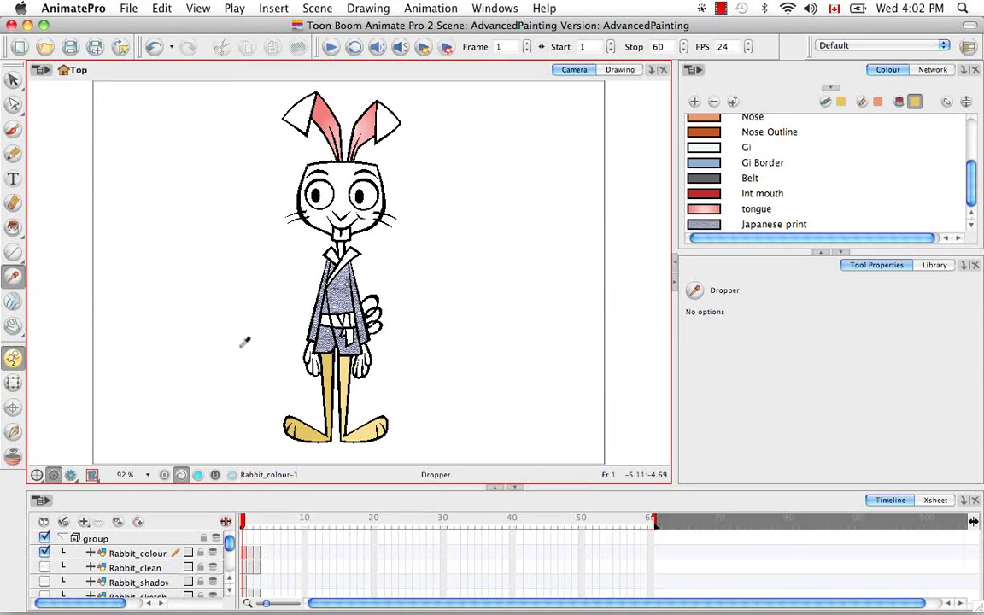
key(alt+k)
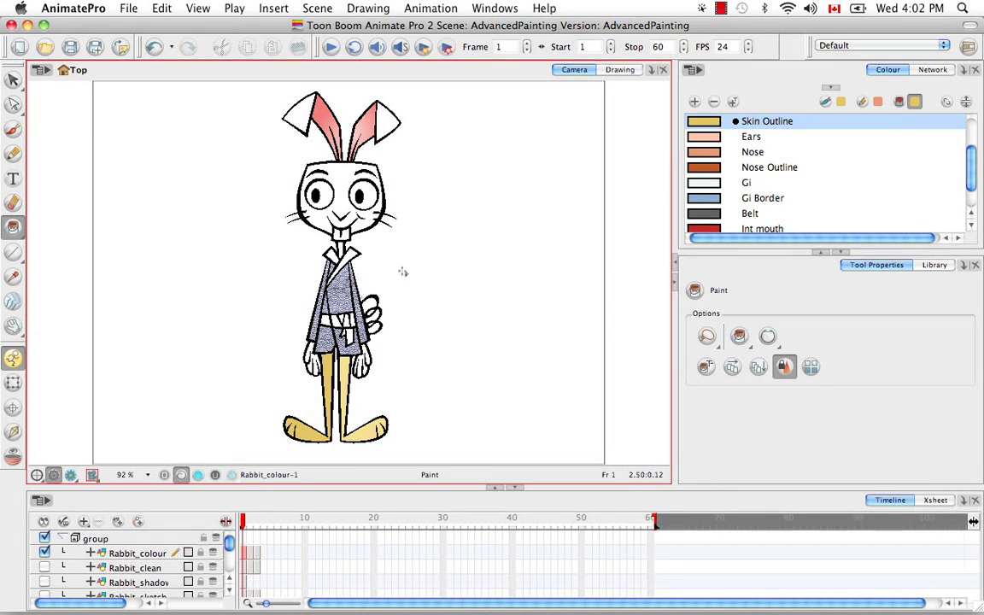
key(alt+d)
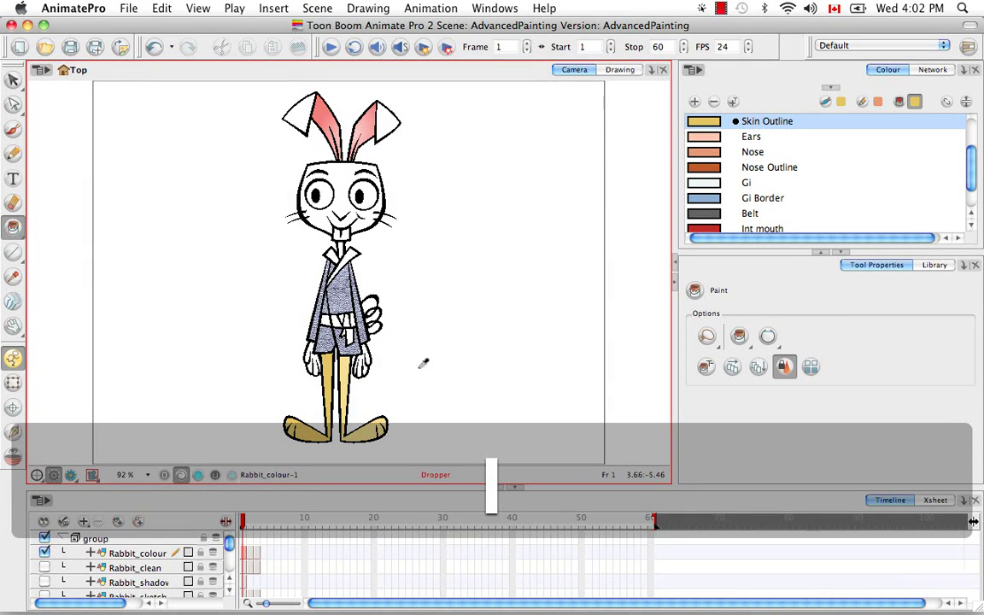
click(349, 361)
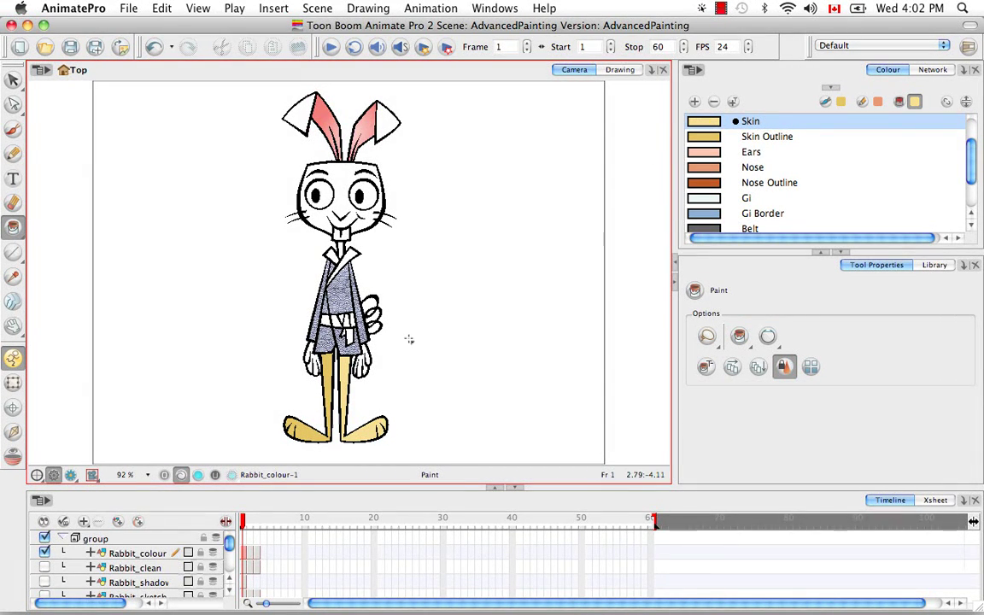
key(alt)
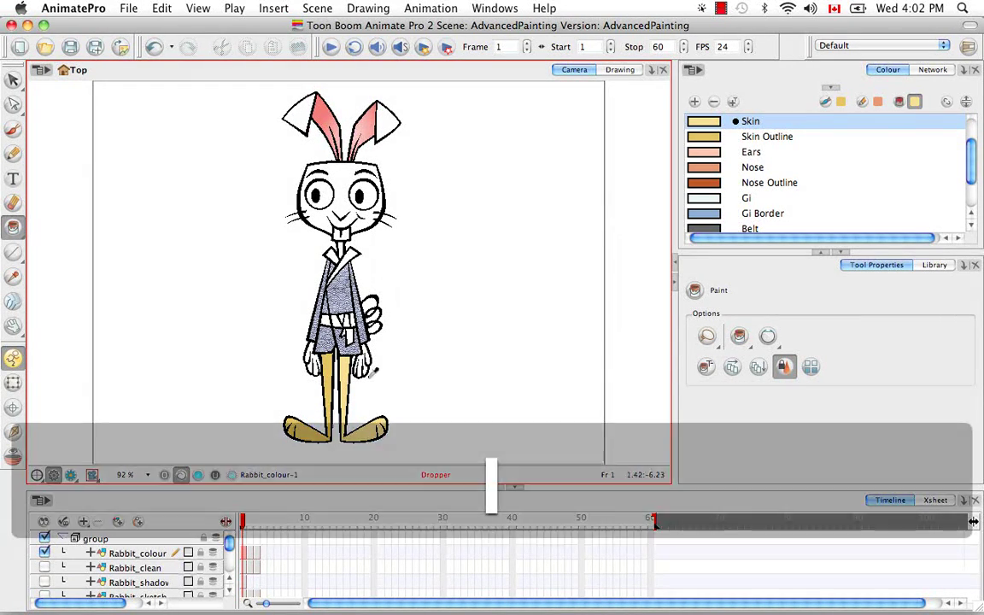
alt+click(296, 348)
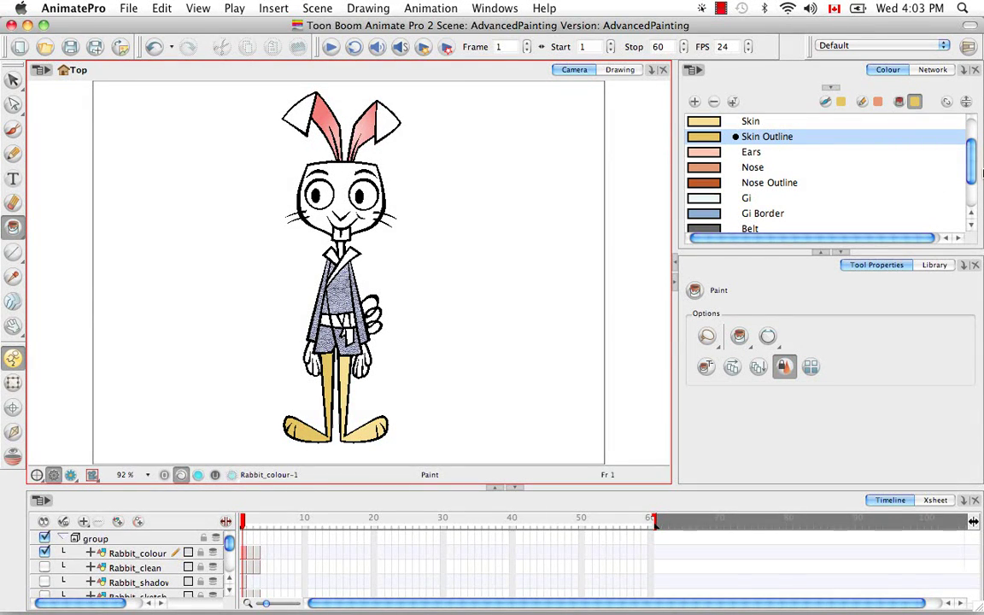
scroll(880, 158, up, 3)
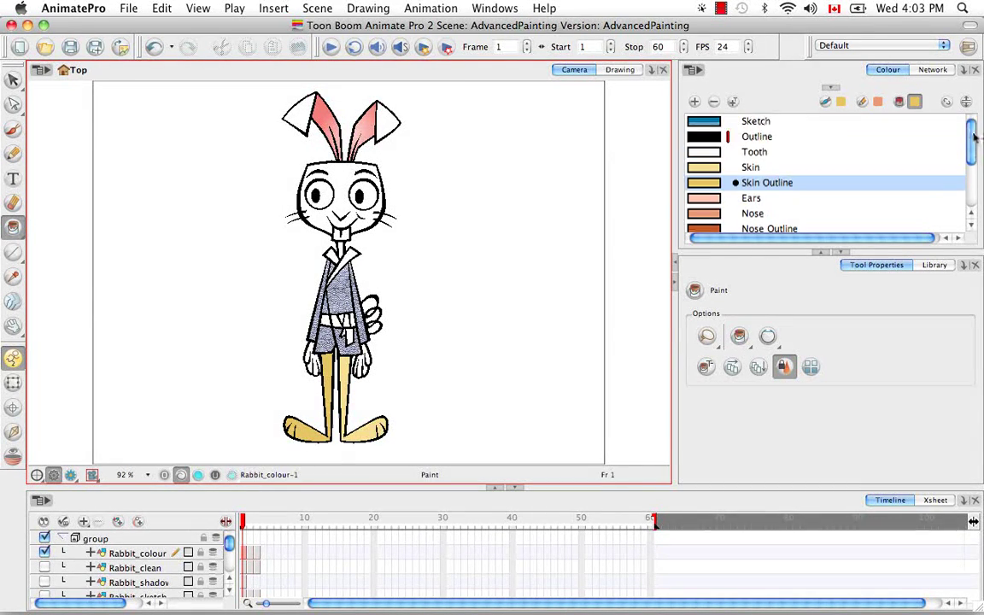
click(705, 137)
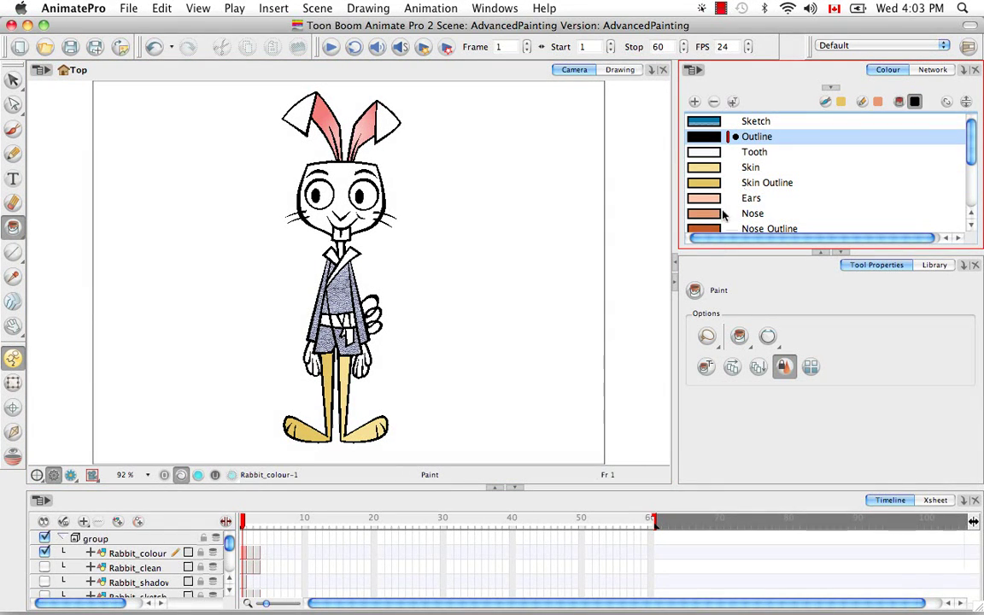
click(374, 11)
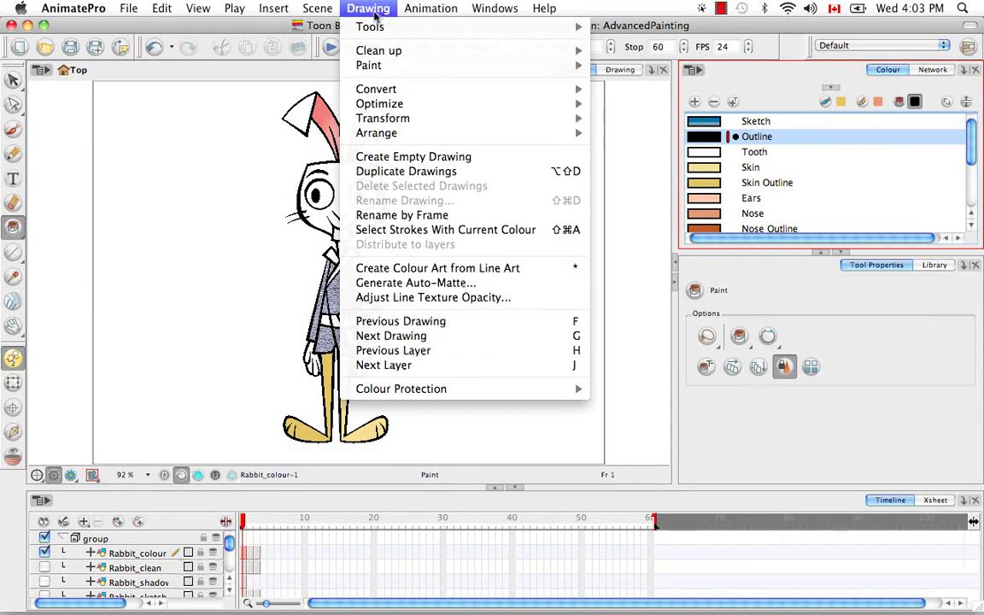
click(521, 231)
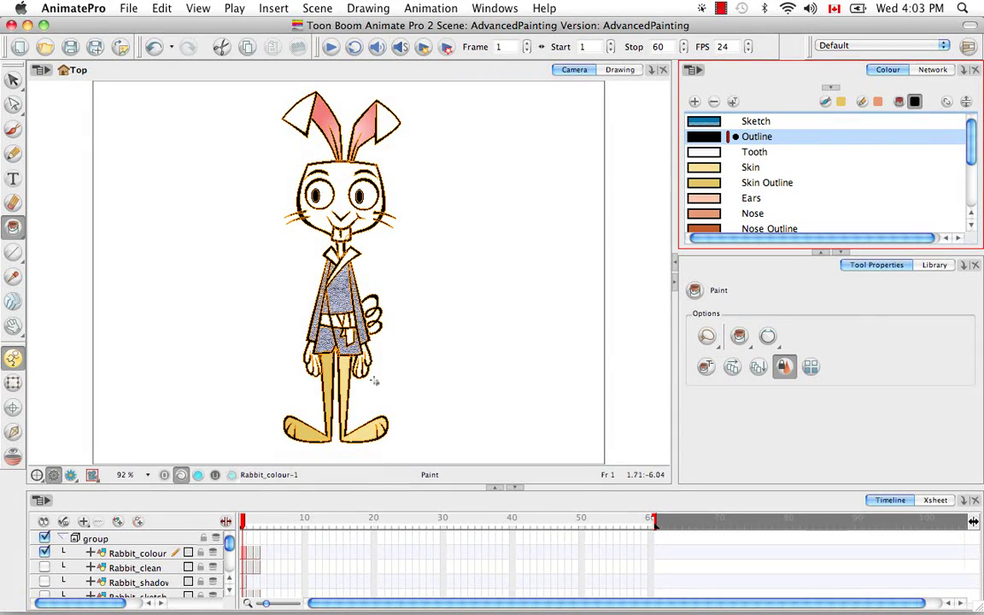
click(523, 377)
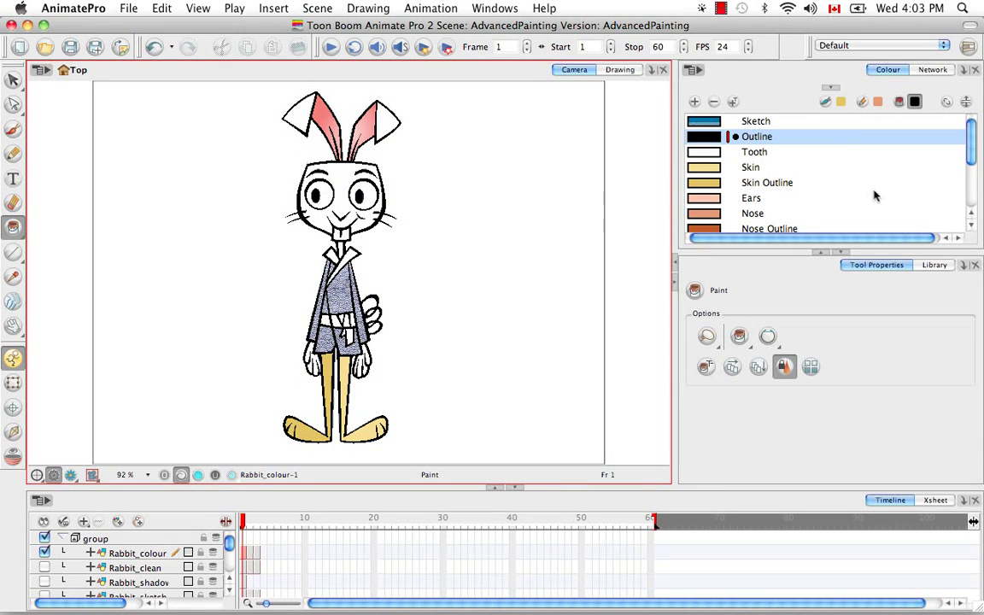
scroll(878, 139, down, 3)
click(708, 227)
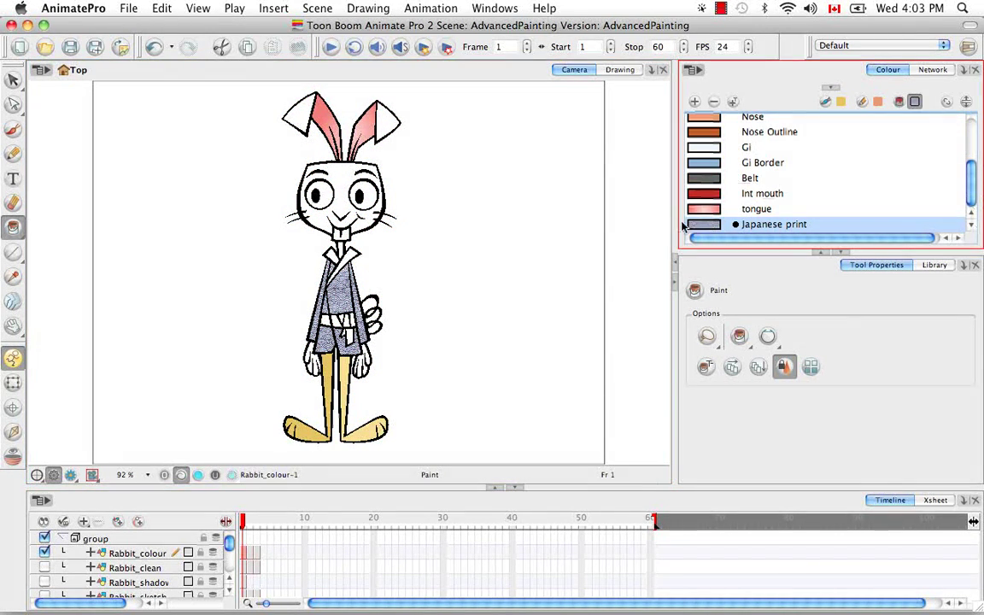
click(367, 8)
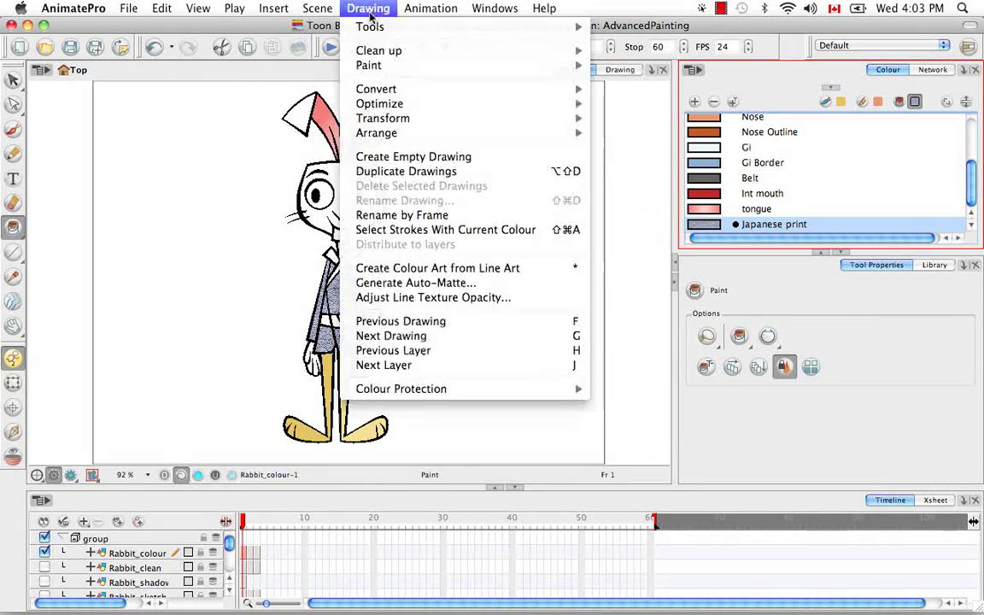
click(439, 231)
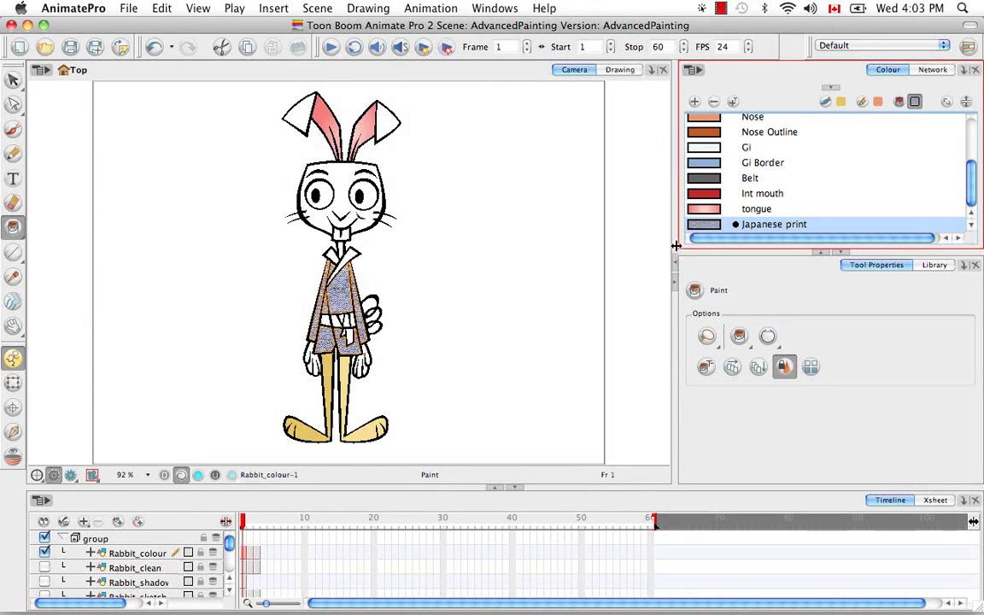
click(473, 343)
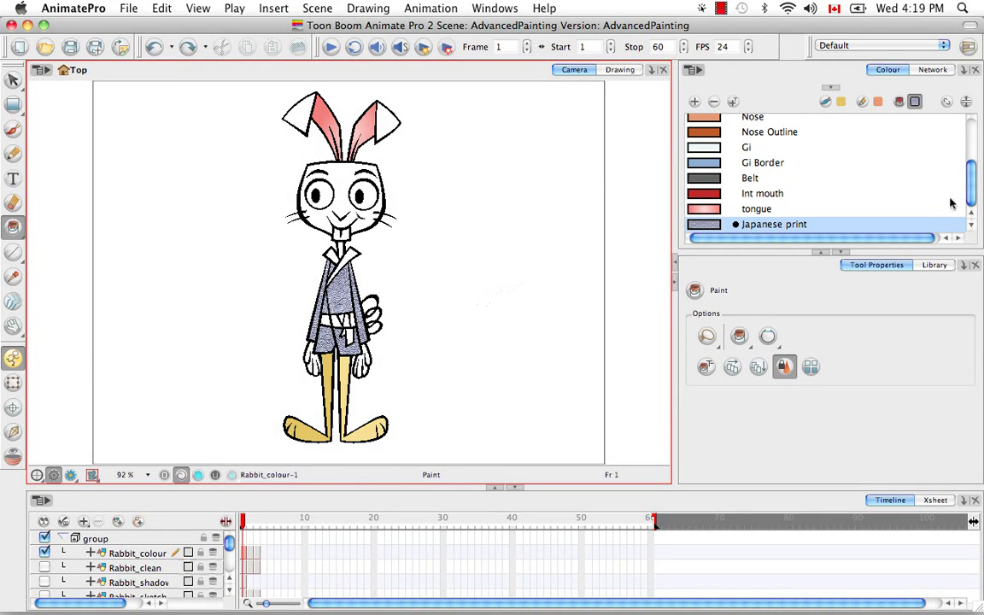
drag(972, 197, 971, 147)
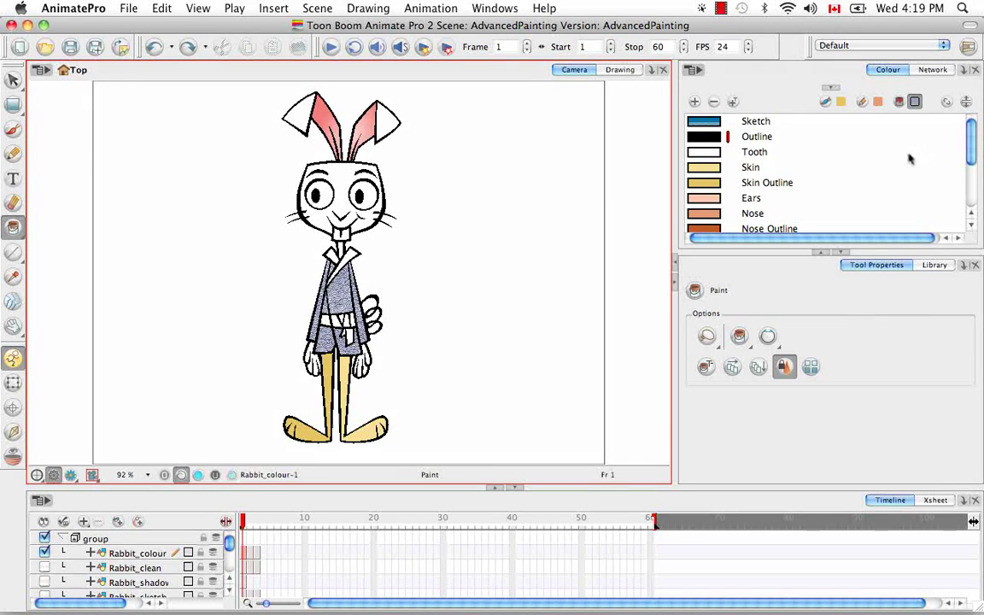
Drag the Skin swatch's hue through green and blue to pink in the Colour Picker.
double_click(704, 171)
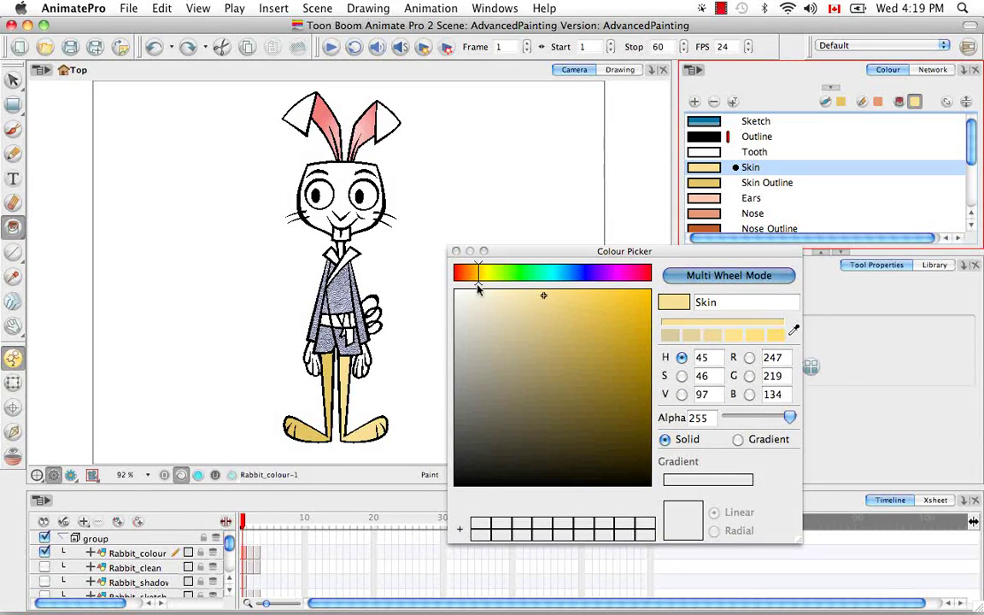
drag(478, 273, 507, 275)
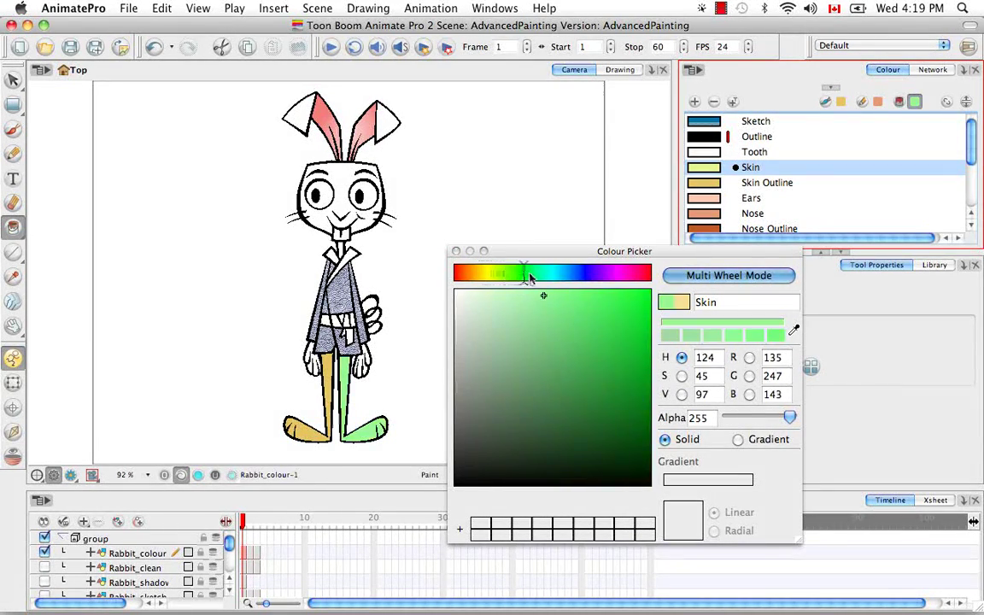
drag(507, 280, 565, 273)
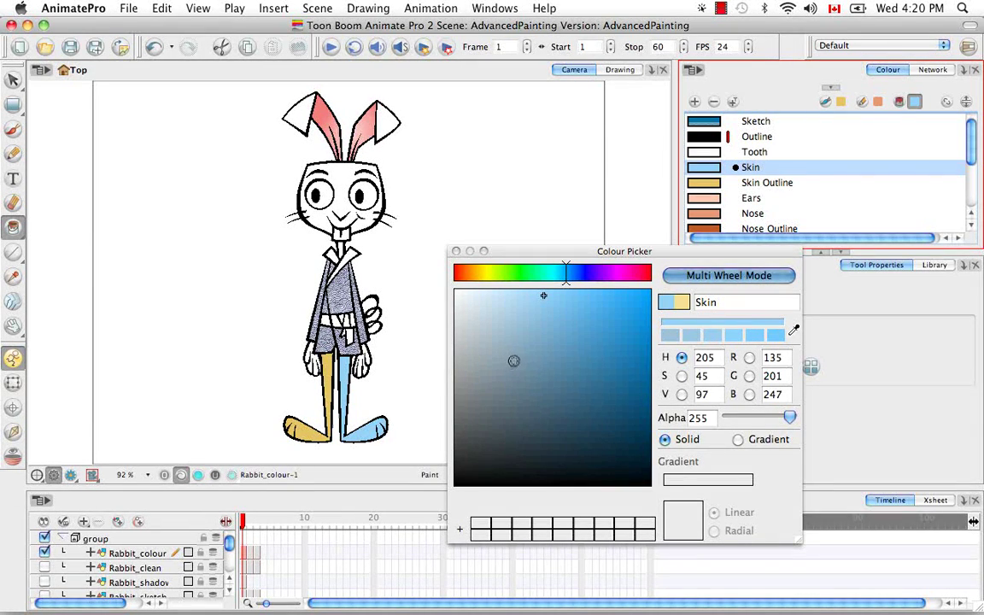
drag(568, 275, 630, 275)
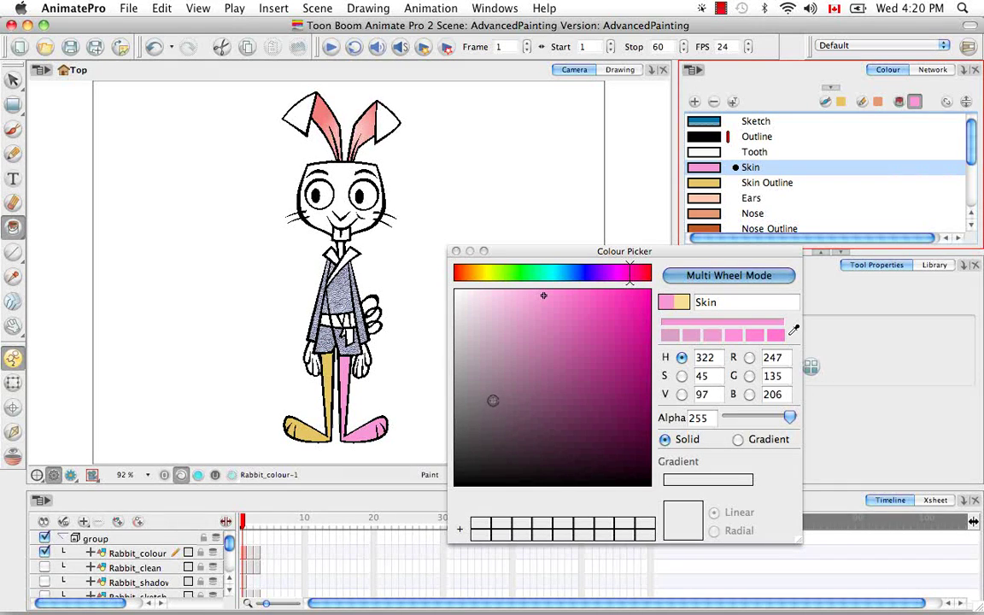
click(457, 252)
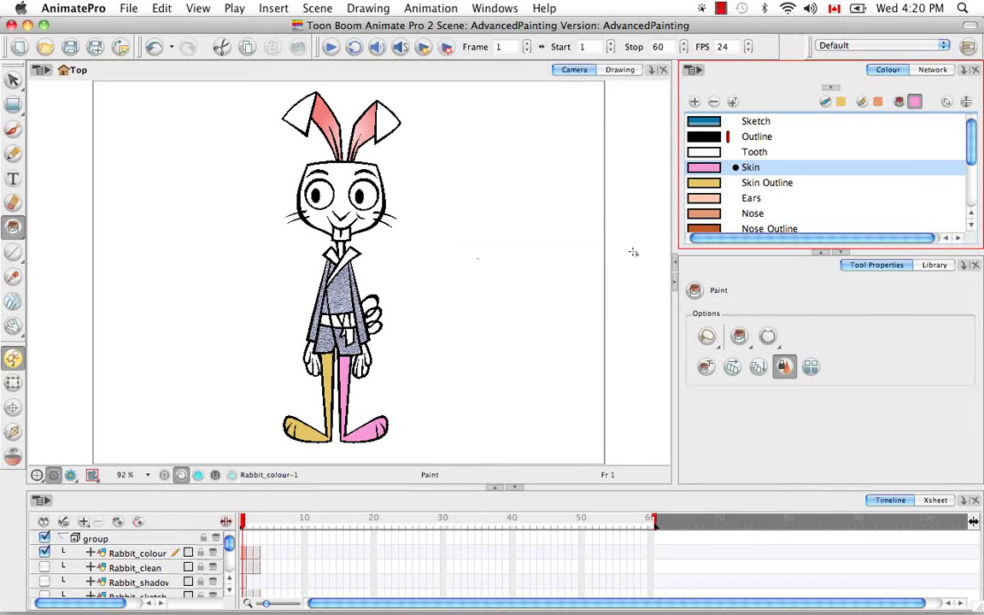
Revert Skin to yellow, then rotate, shrink and straighten the front panel's print texture.
key(super+z)
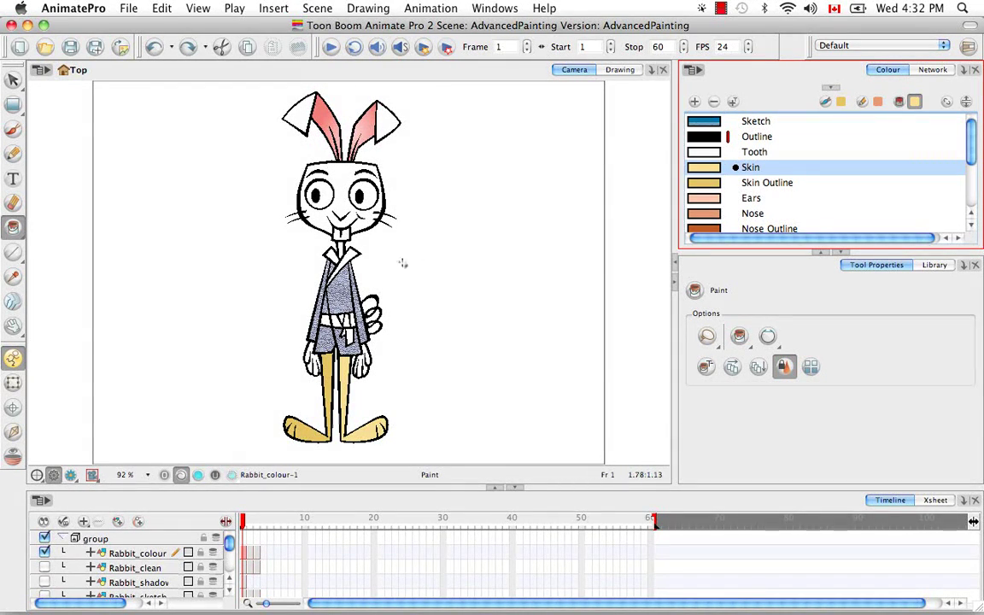
click(13, 104)
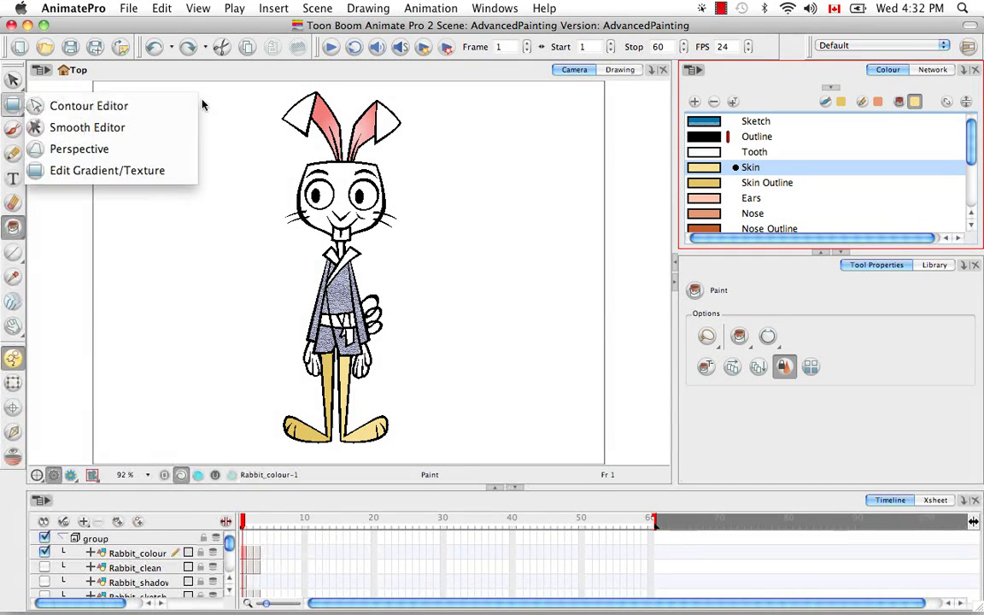
click(174, 172)
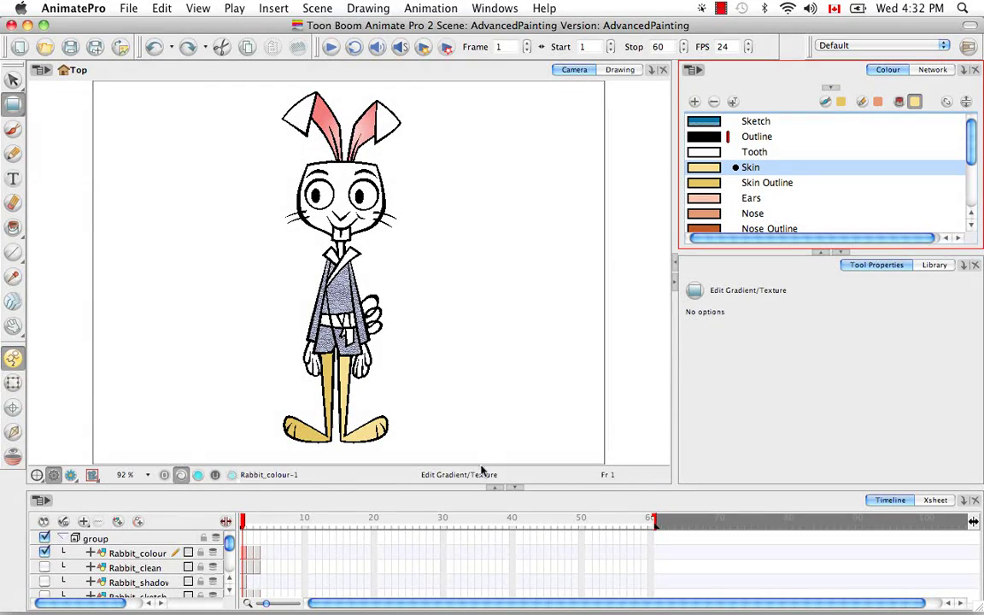
key(super+equal)
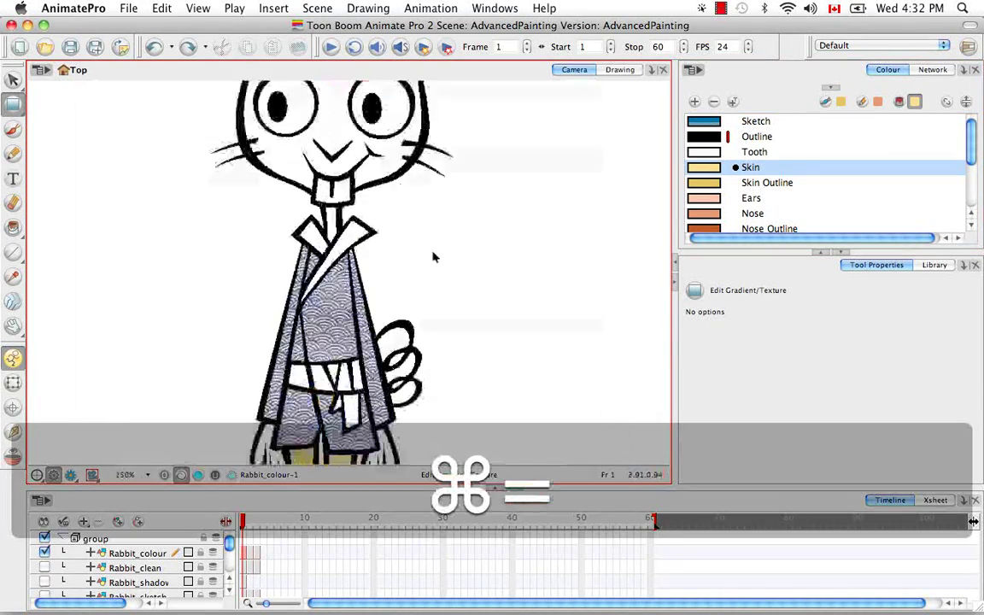
key(super+equal)
key(super+equal)
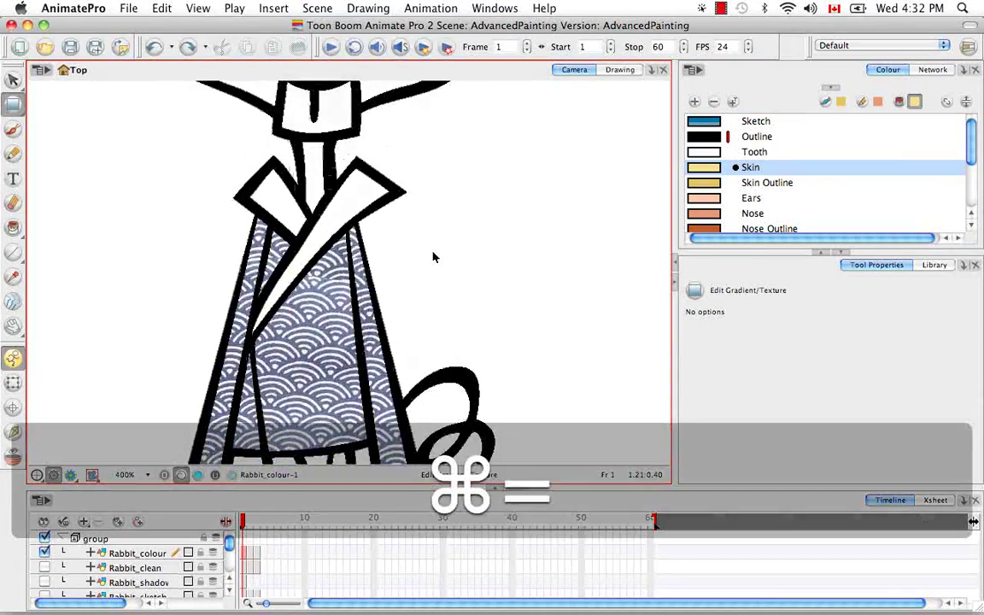
drag(449, 324, 510, 280)
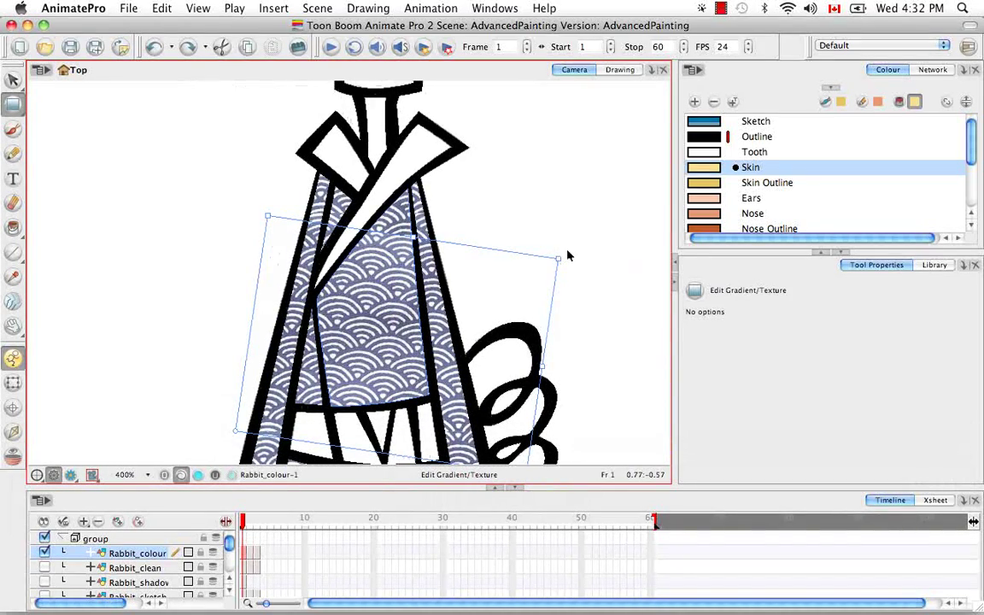
drag(556, 259, 474, 288)
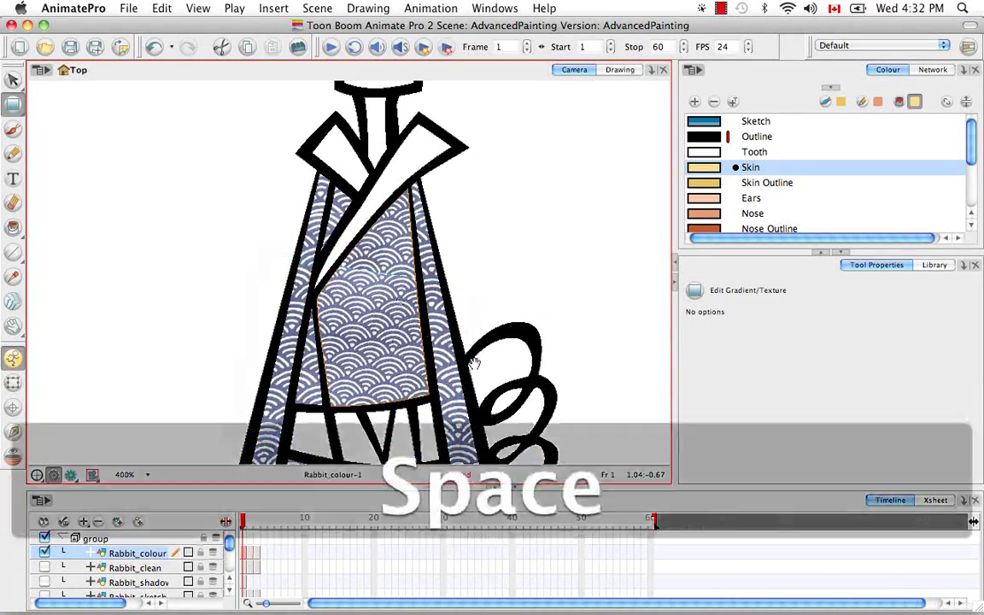
drag(400, 300, 402, 235)
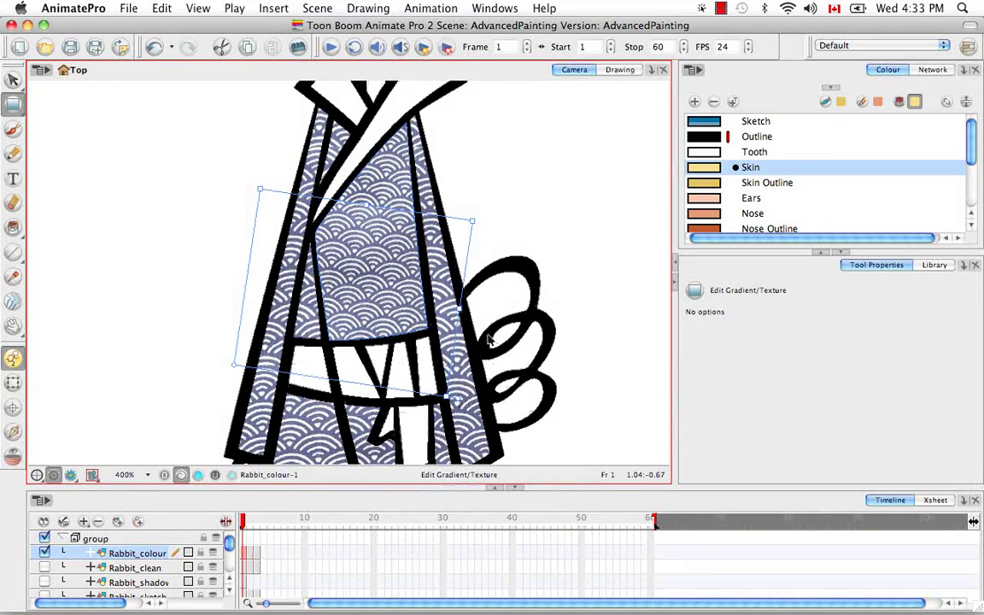
key(ctrl+z)
Deselect the texture and make Japanese print the current colour.
click(577, 207)
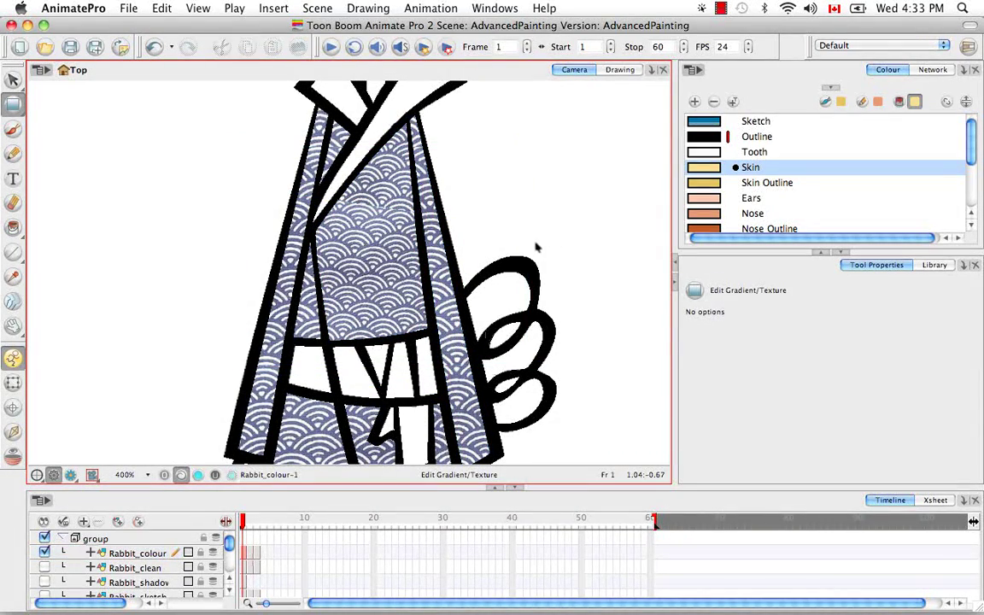
drag(478, 189, 488, 265)
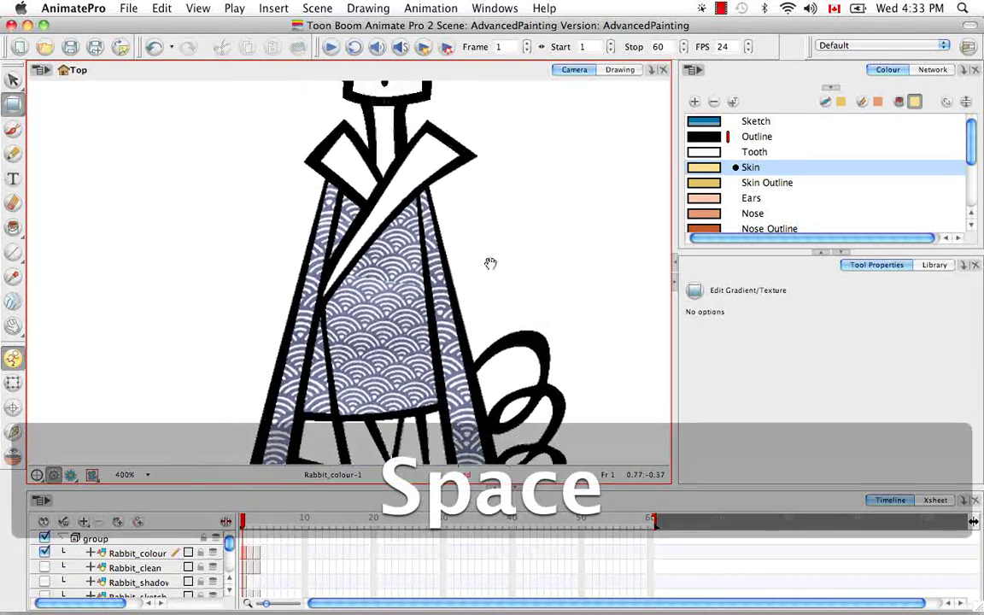
drag(971, 152, 971, 199)
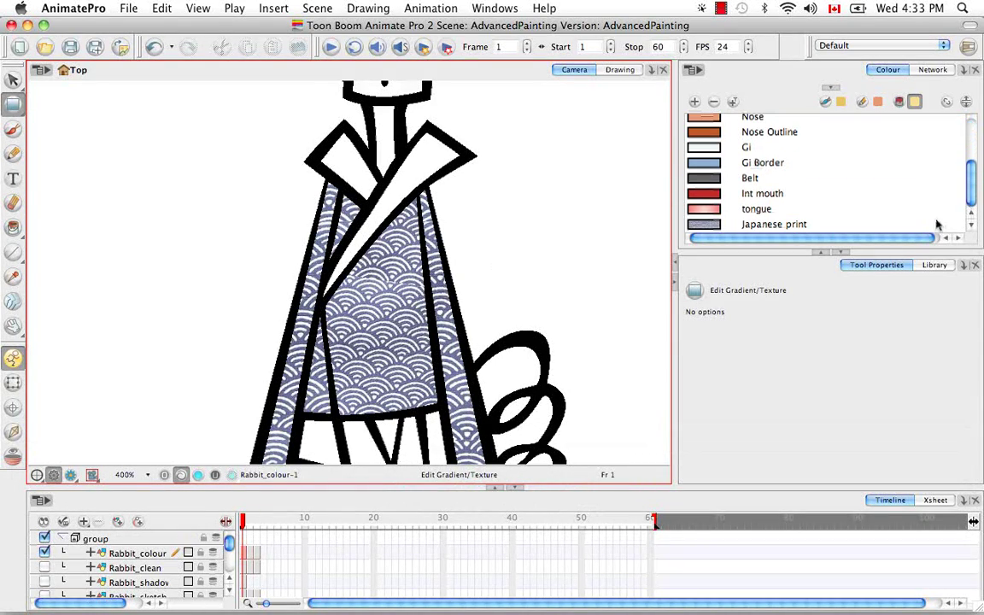
click(751, 224)
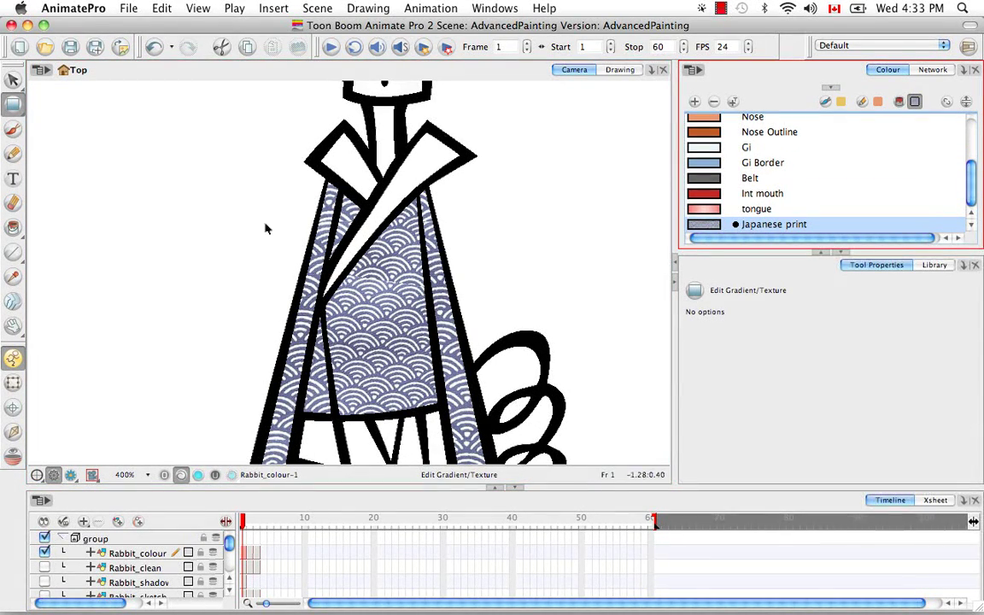
Fill the collar with Japanese print, then undo that fill and the texture straightening.
click(13, 227)
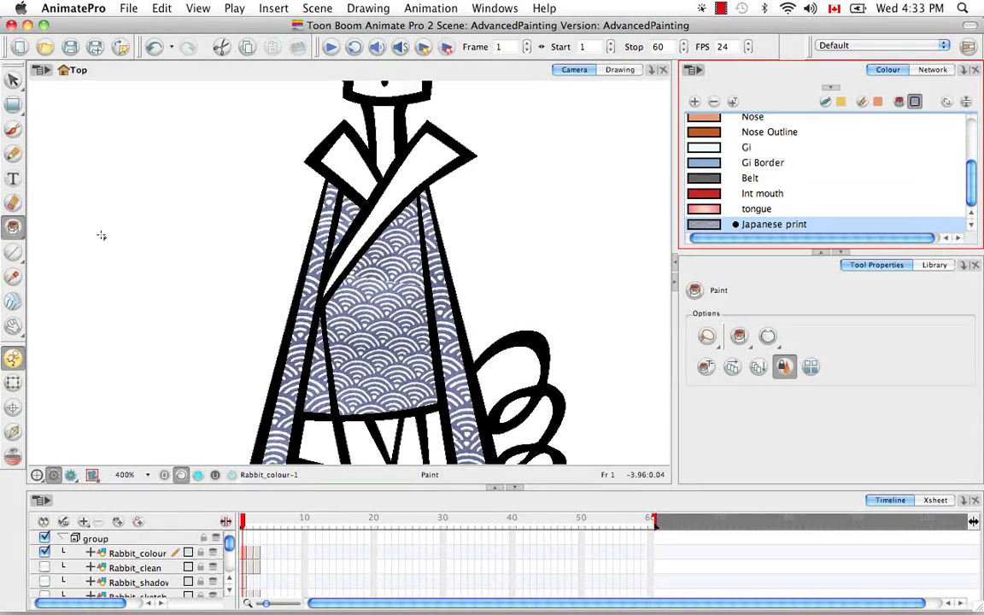
click(347, 160)
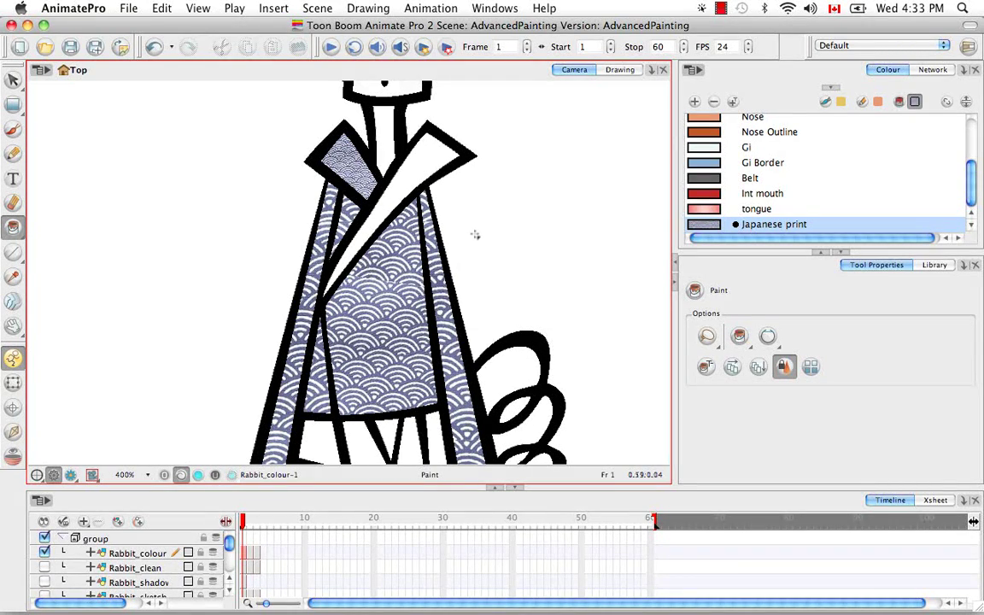
key(super+z)
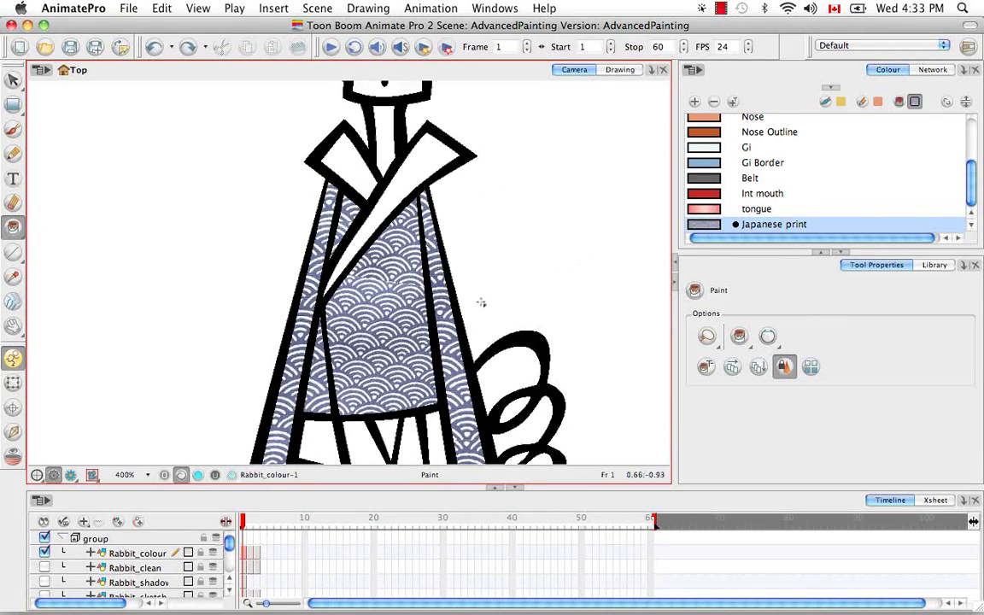
key(super+z)
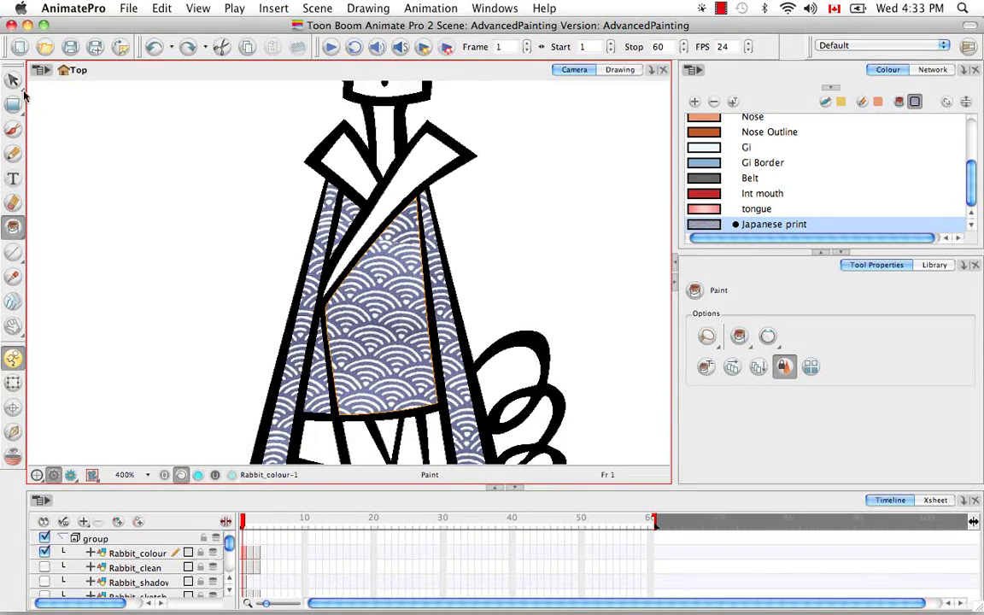
Select the front panel fill and store its texture placement with Store Colour Gradient.
drag(13, 80, 51, 79)
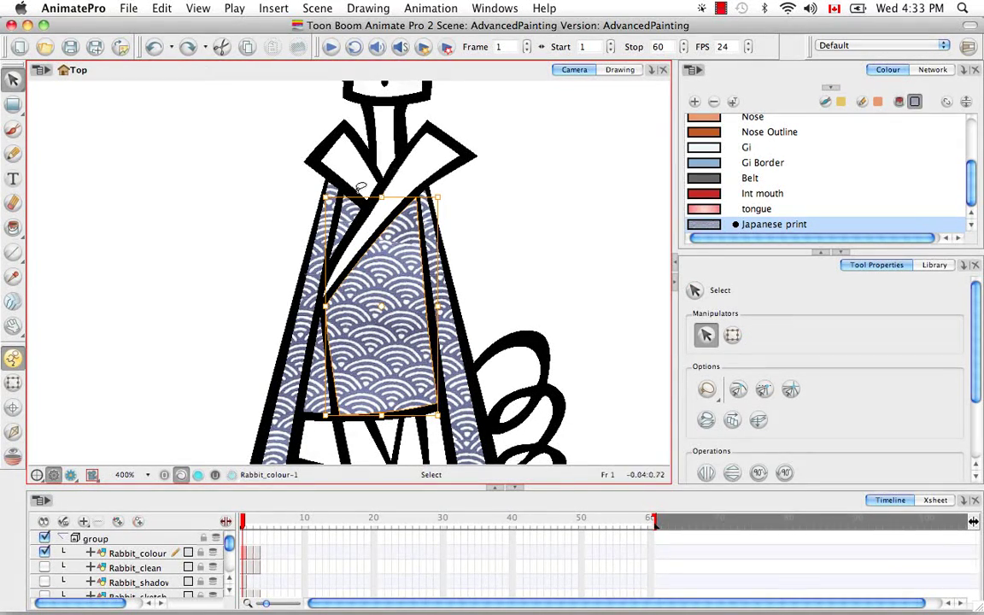
drag(441, 301, 494, 367)
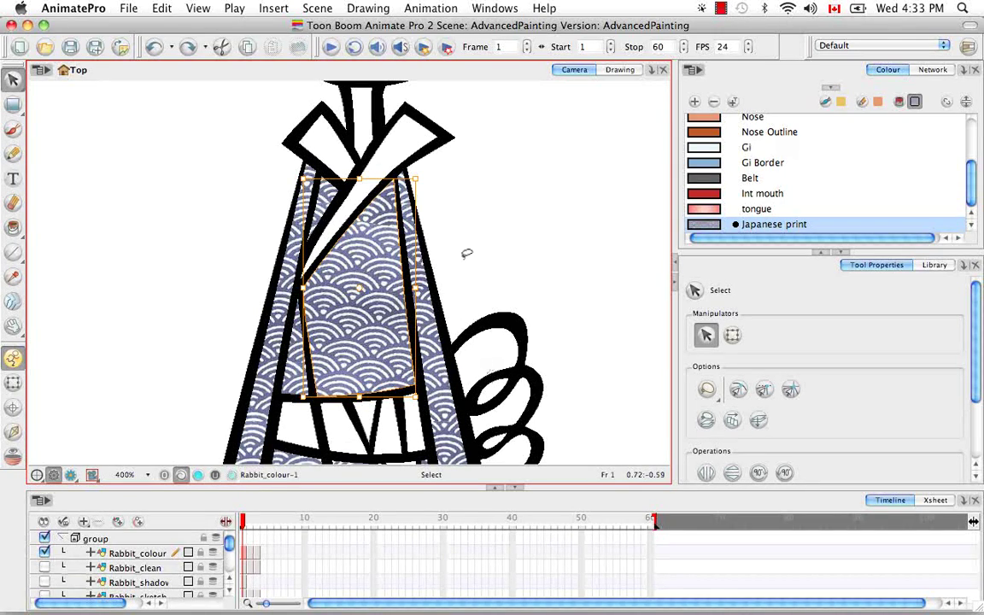
drag(979, 343, 979, 422)
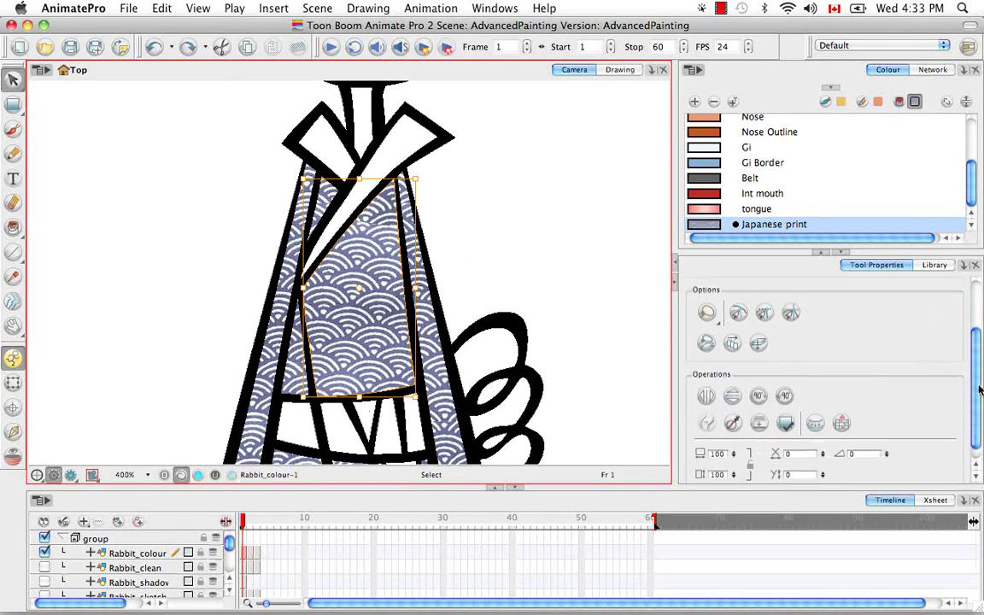
click(787, 411)
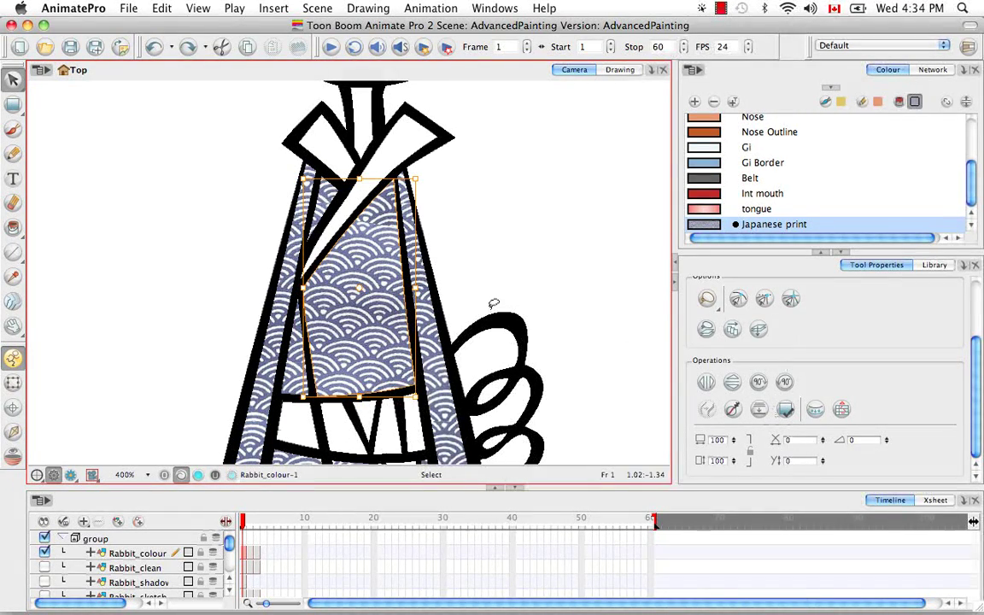
Enable Use Stored Colour Gradient and fill the collar with the matching Japanese print.
click(13, 226)
click(53, 228)
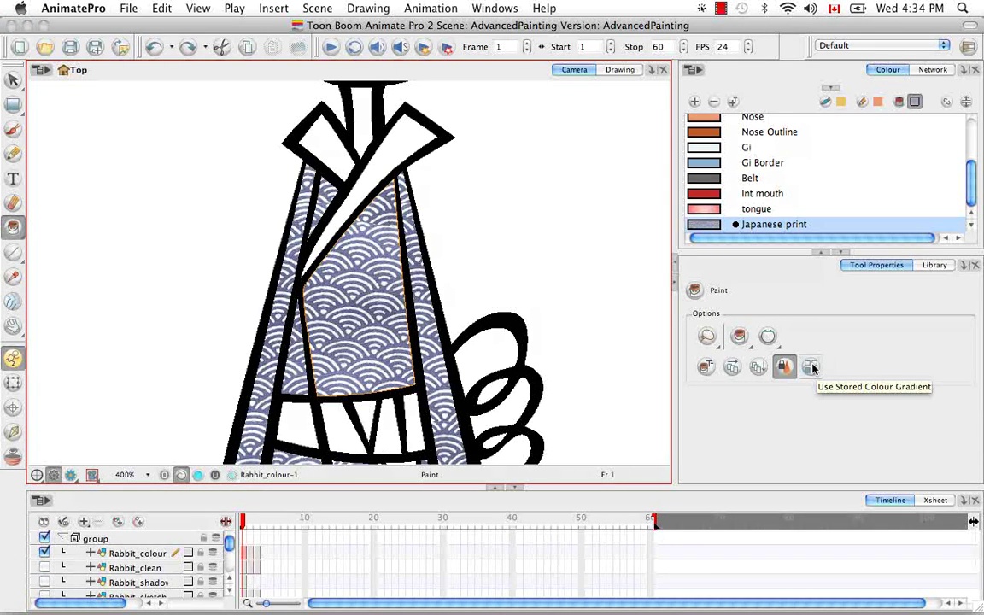
click(811, 366)
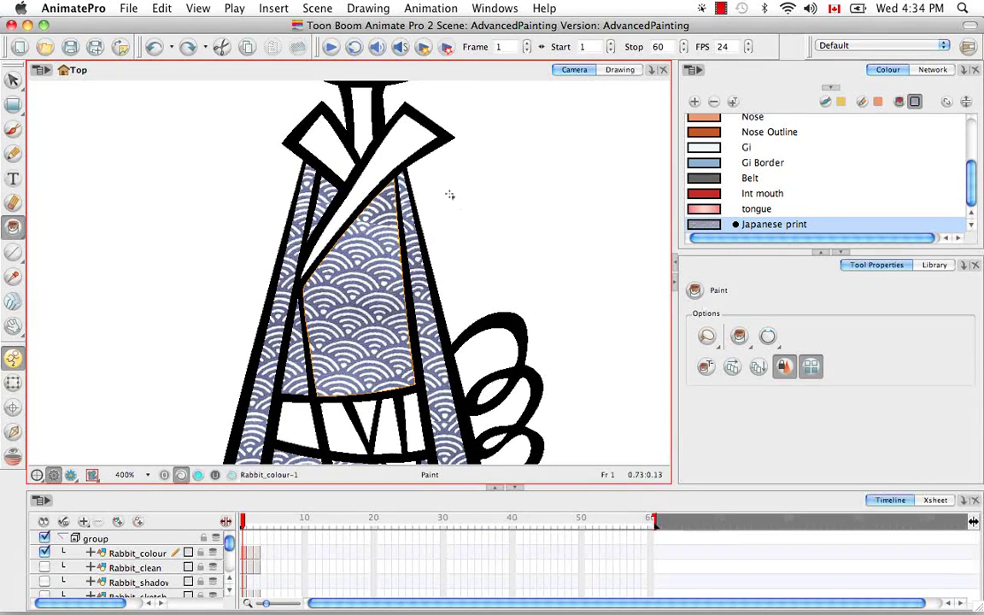
click(324, 147)
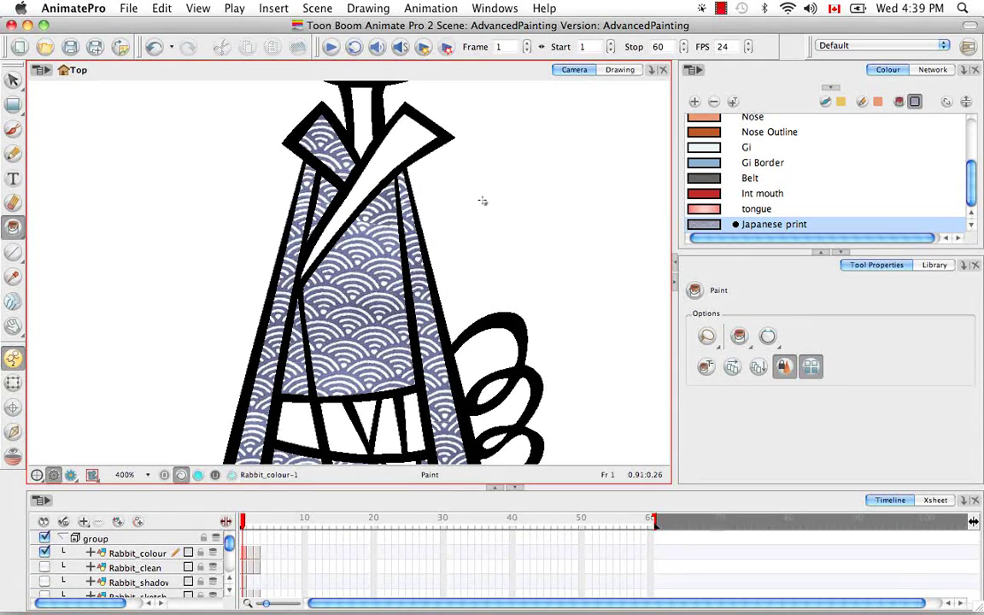
Show Rabbit_clean, hide Rabbit_colour, and fit the whole rabbit in the camera view.
click(46, 567)
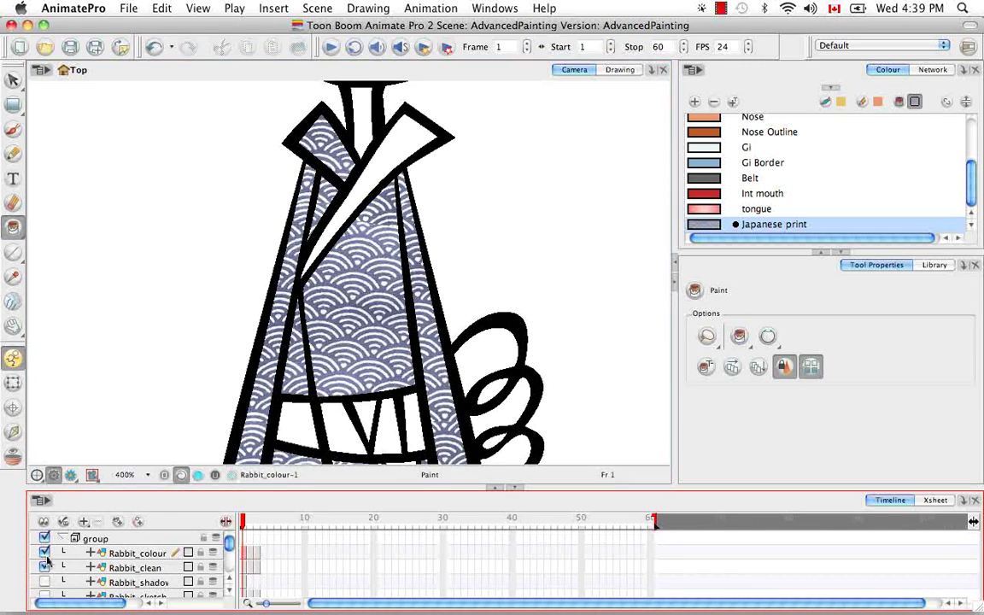
click(45, 552)
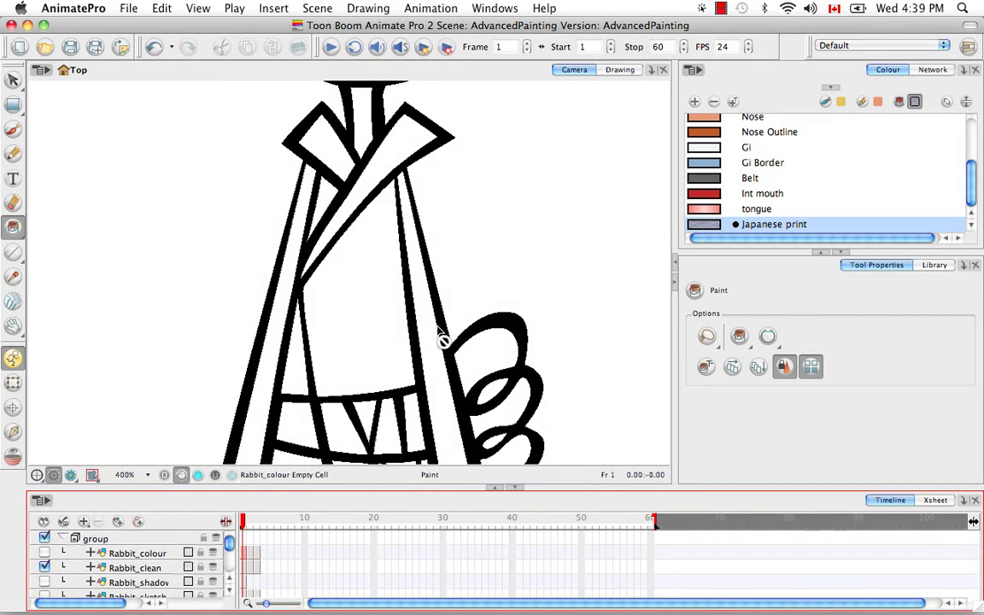
click(551, 417)
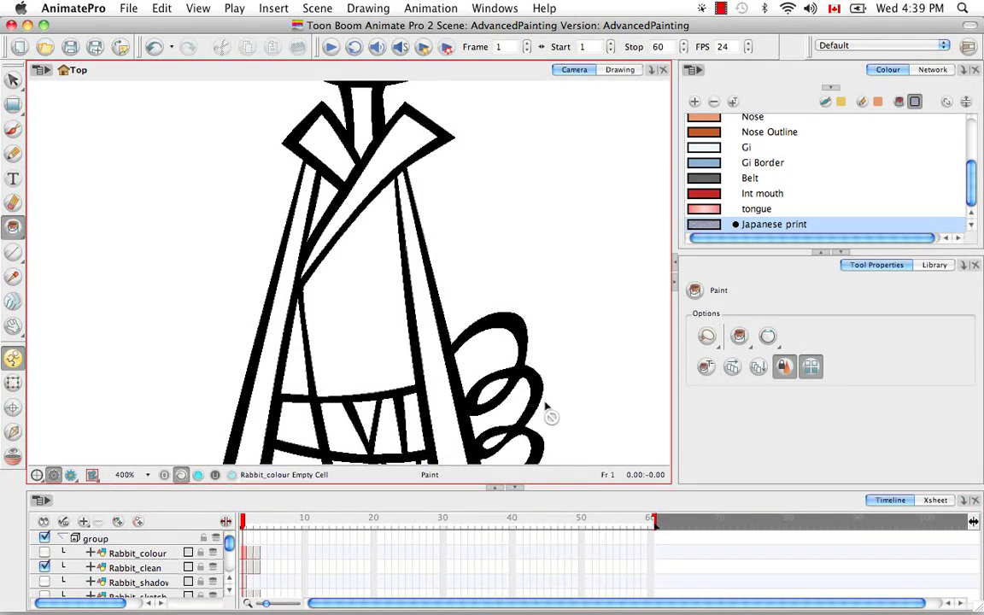
key(shift+m)
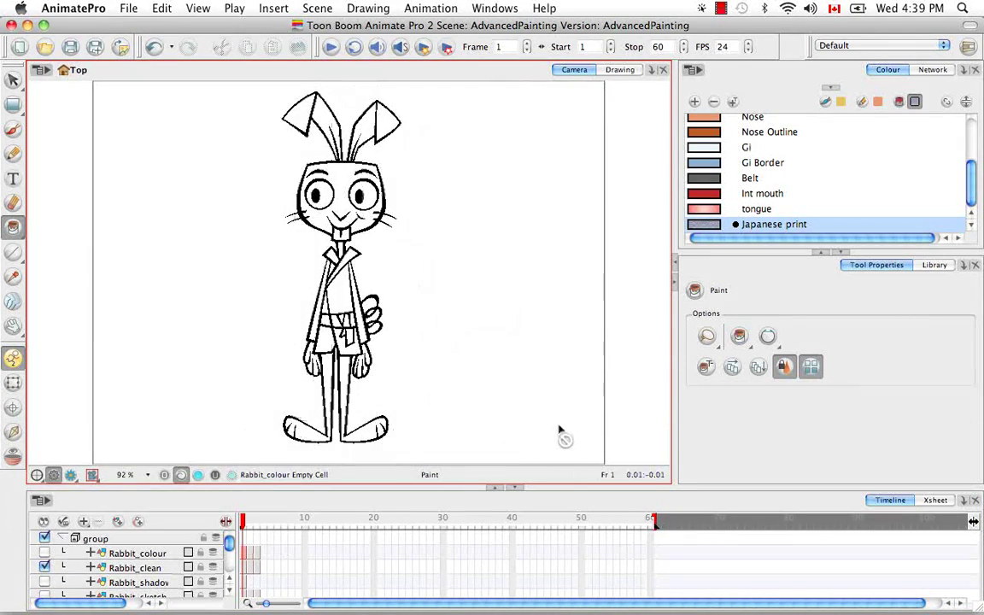
Scrub between frames 1 and 2 to review the poses, then return to the Drawing view.
click(245, 525)
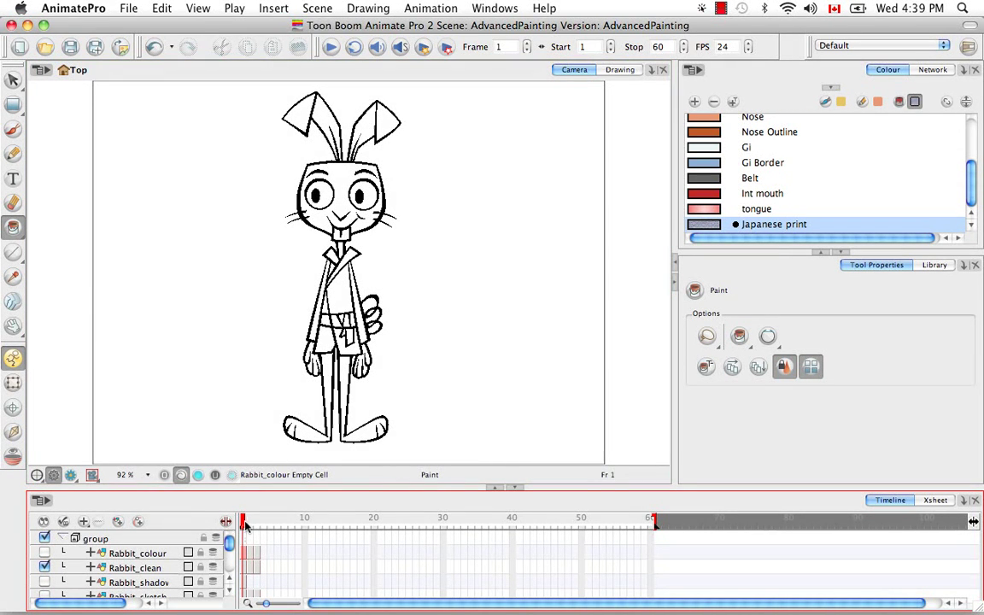
click(247, 525)
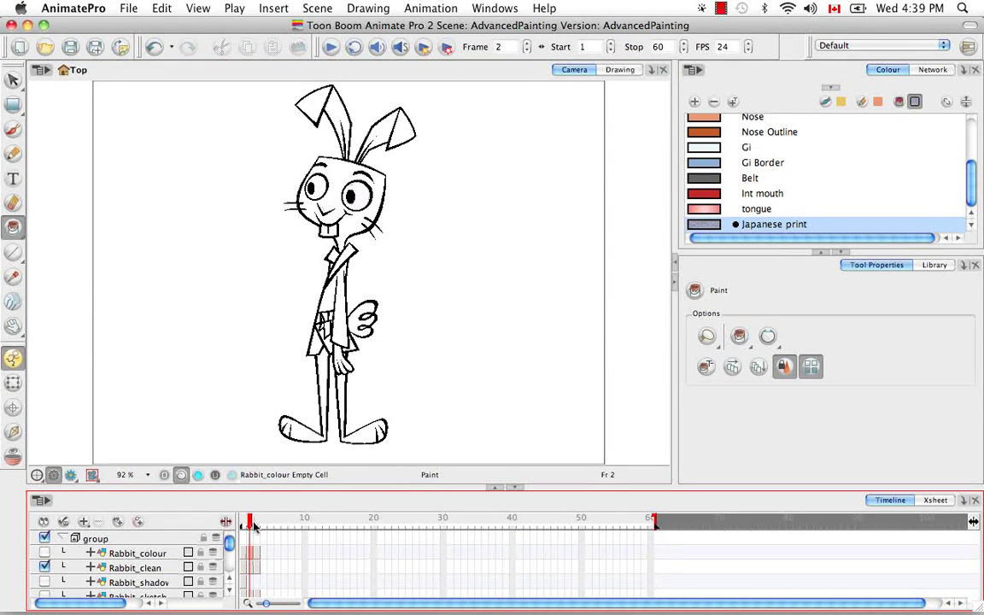
drag(249, 526, 244, 521)
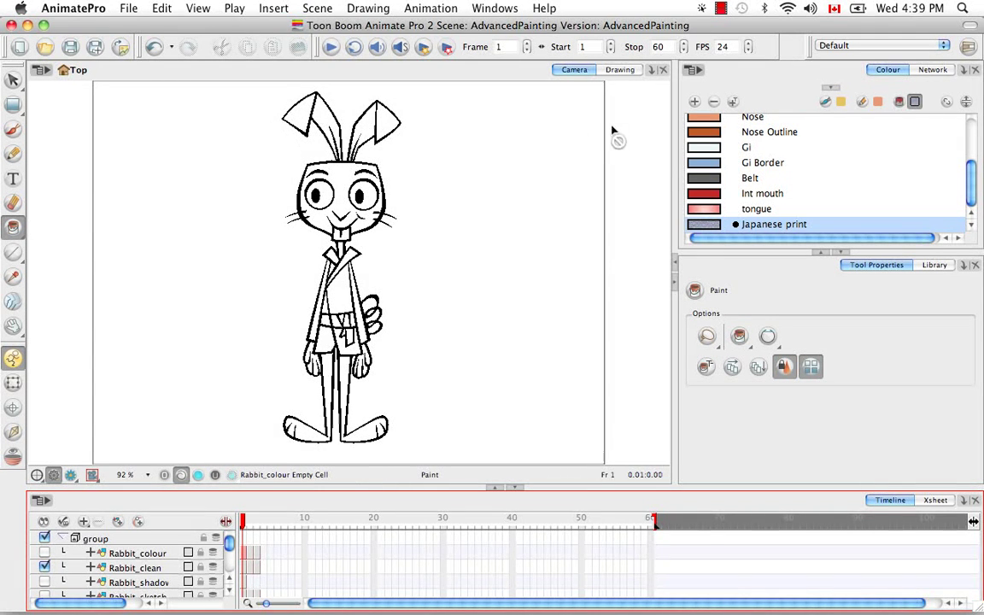
click(626, 71)
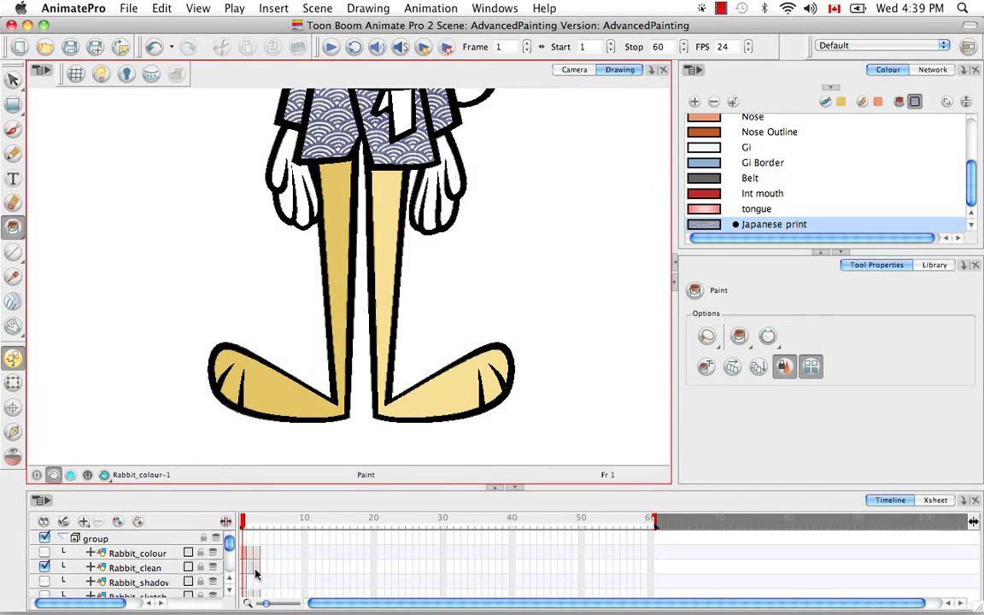
Make Rabbit_clean active, fit it in the Drawing view, and switch to Line Art.
click(249, 568)
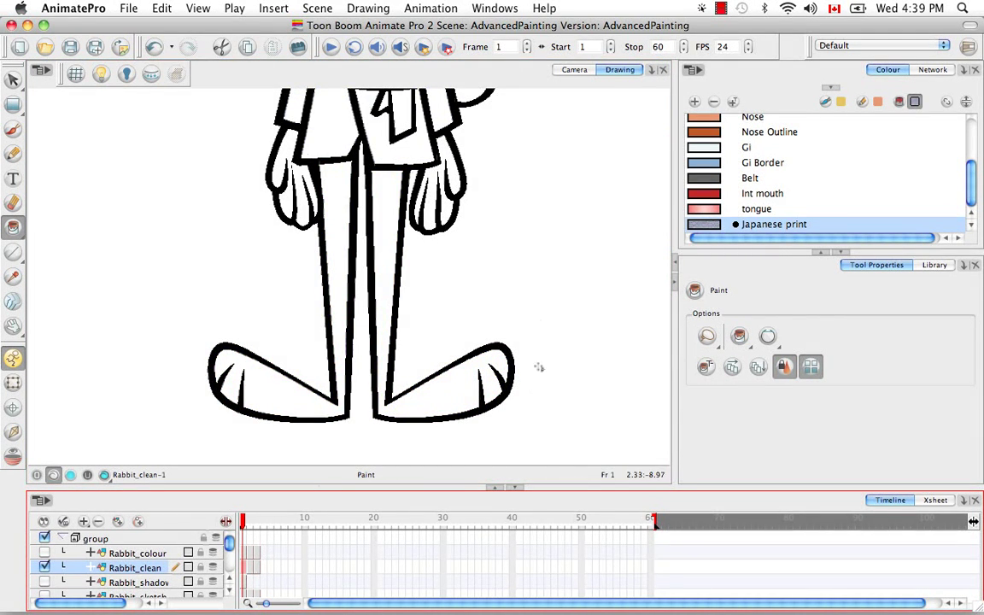
click(481, 483)
key(shift+m)
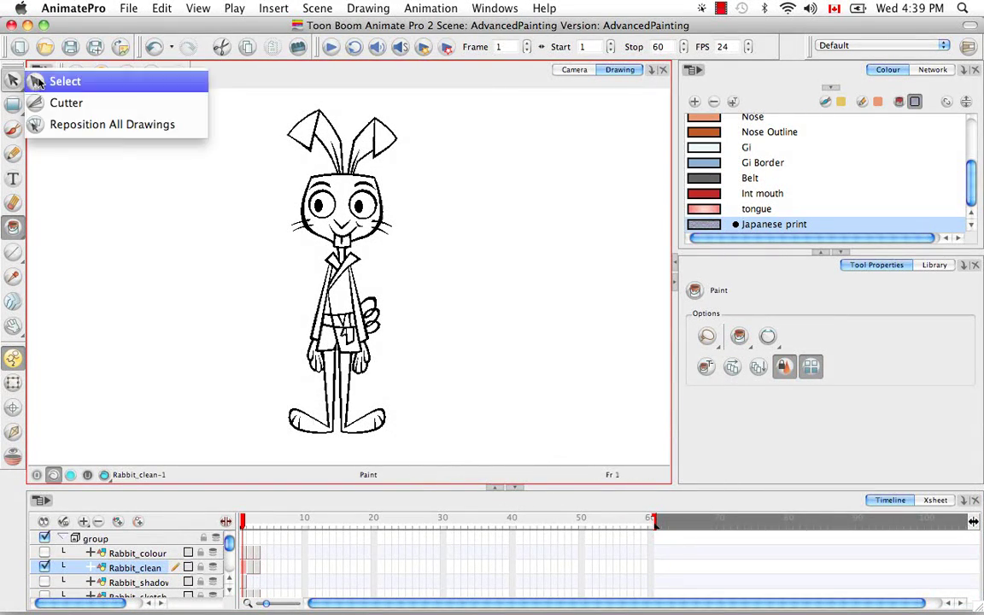
drag(14, 80, 51, 79)
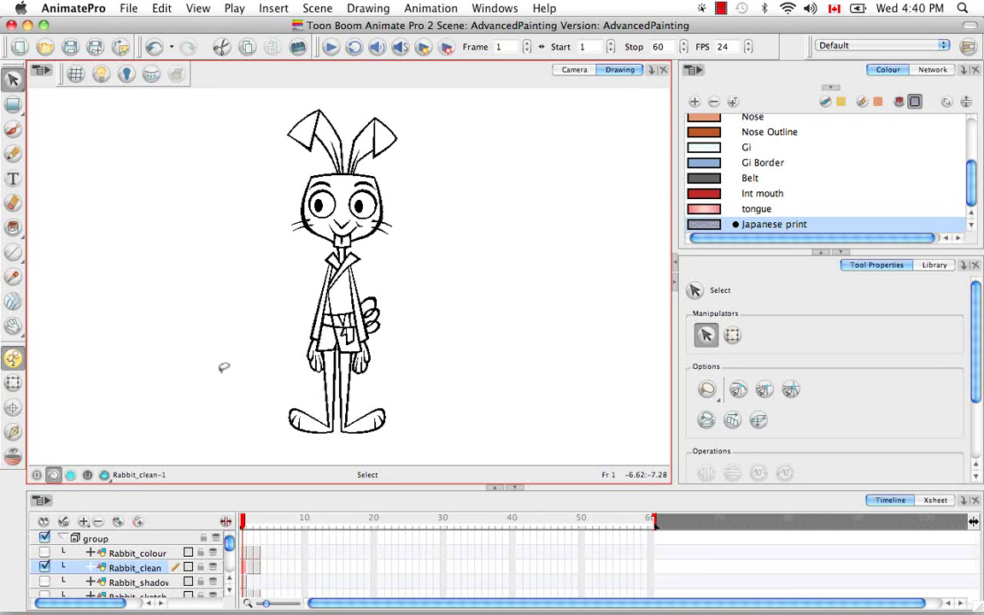
click(62, 475)
Select the rabbit, generate colour art to preview its contours, then undo and deselect.
mouse_move(461, 147)
mouse_down()
mouse_move(241, 120)
mouse_move(424, 463)
mouse_move(468, 199)
mouse_up()
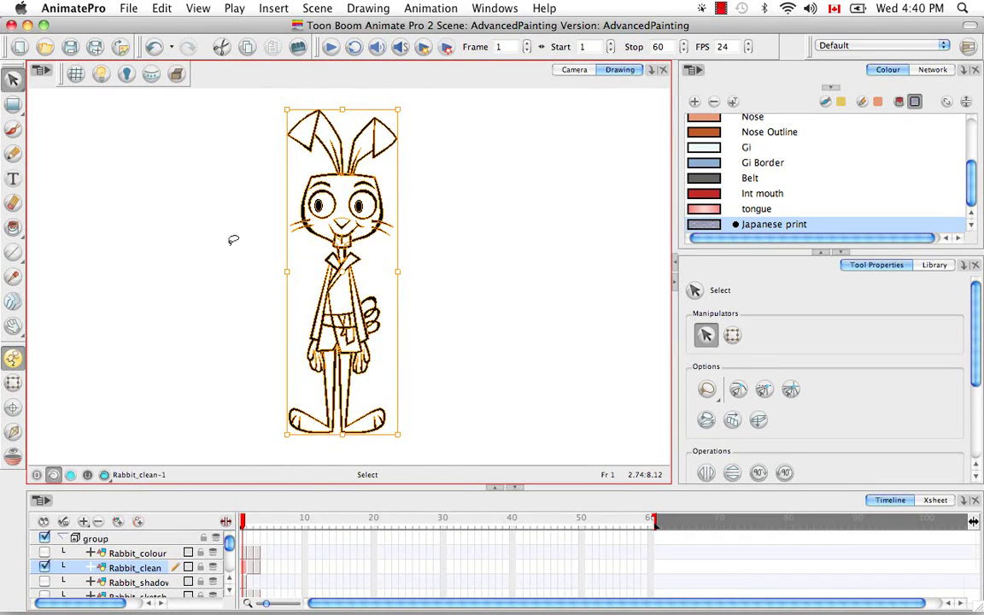
click(151, 77)
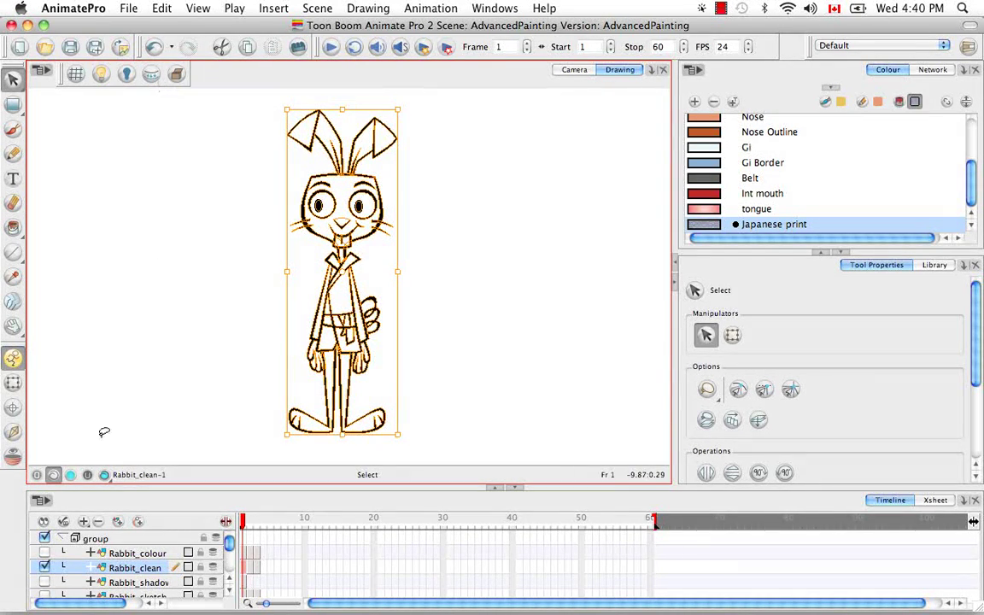
click(70, 475)
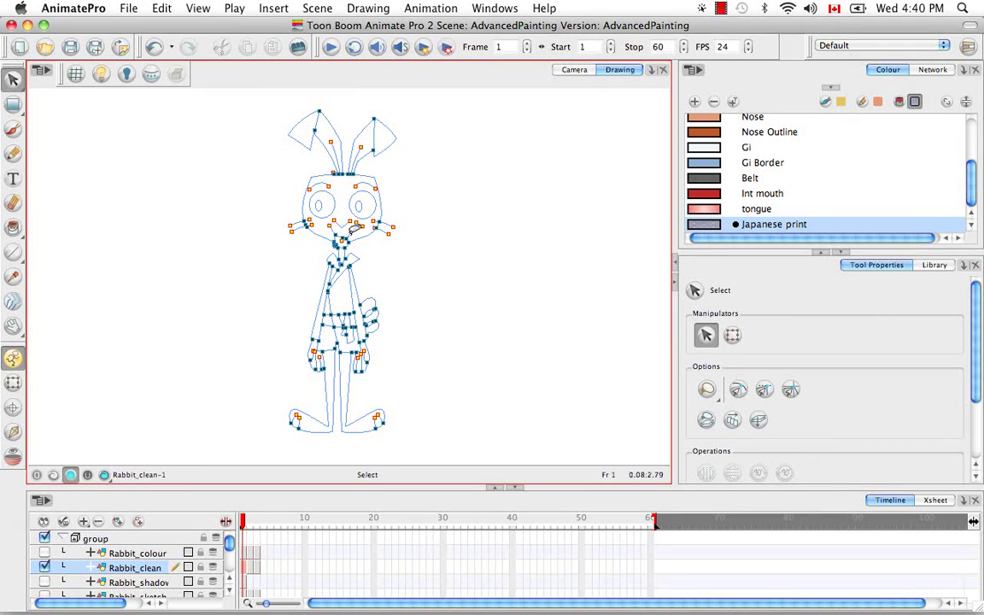
click(105, 475)
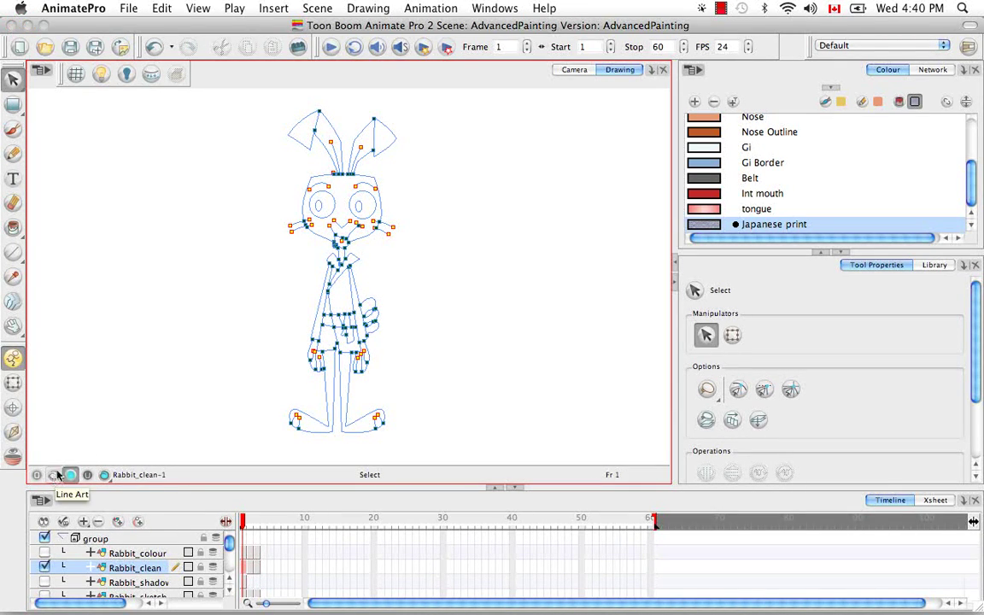
key(super+z)
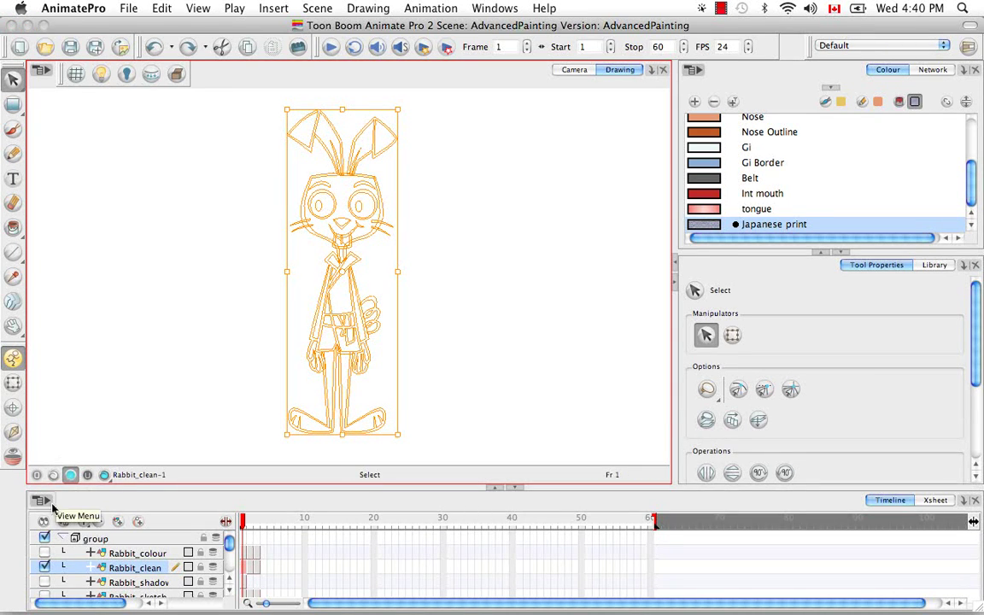
click(53, 474)
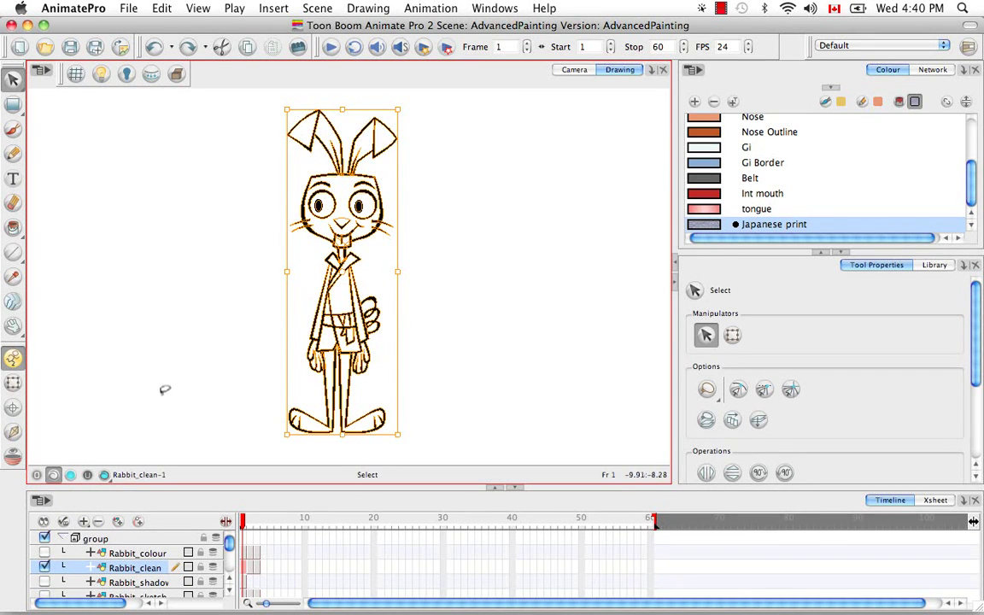
click(450, 259)
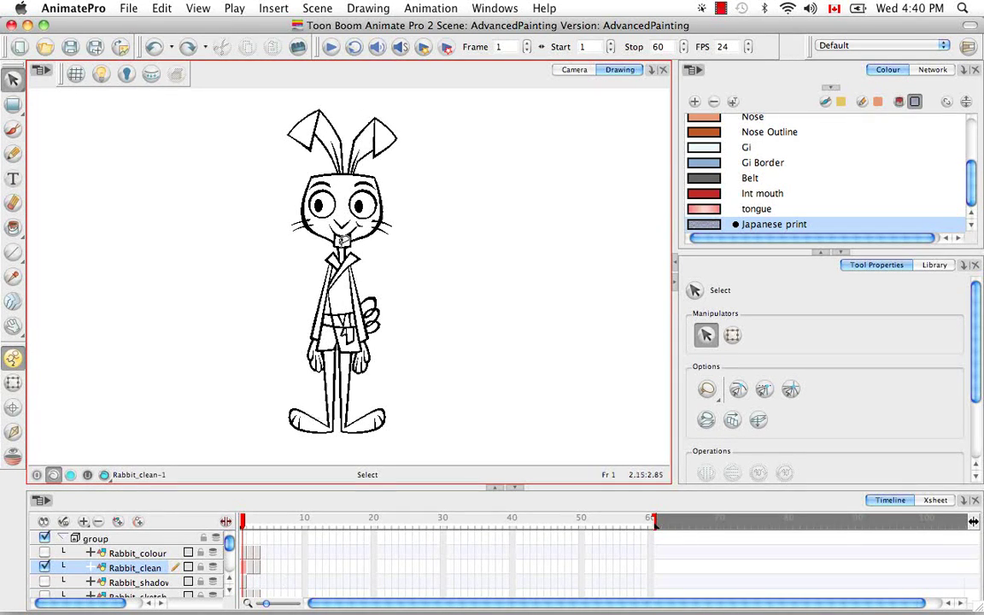
Keep Colour Art as destination; tick Clear Destination Art Layer First and Perform Operation Immediately.
click(151, 77)
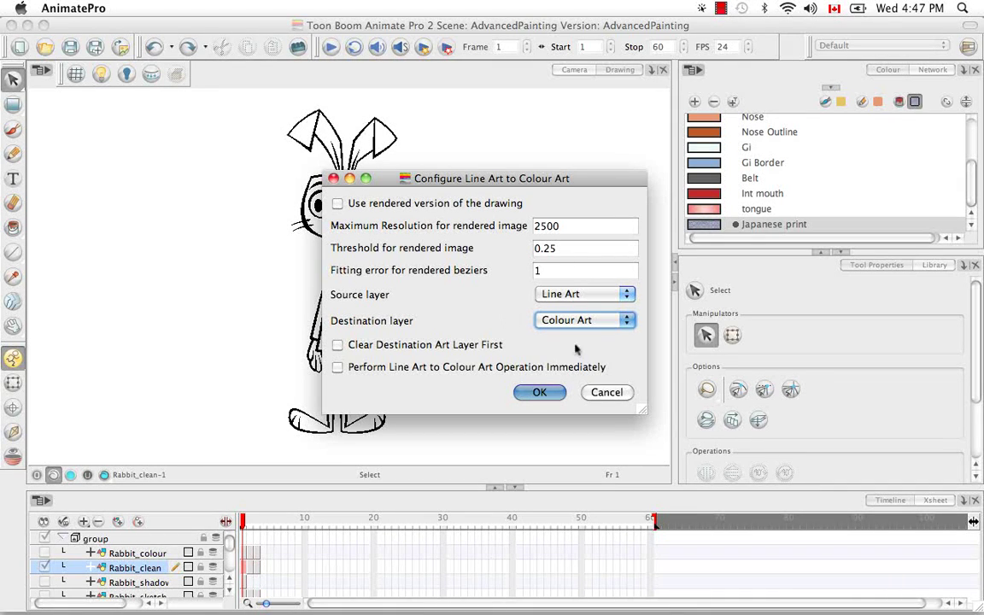
click(629, 322)
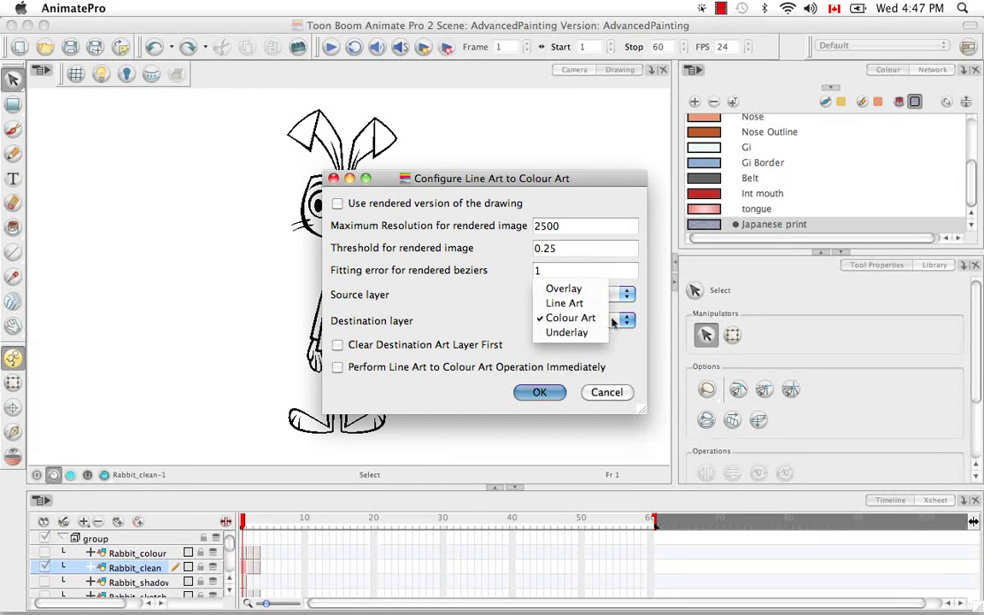
click(638, 352)
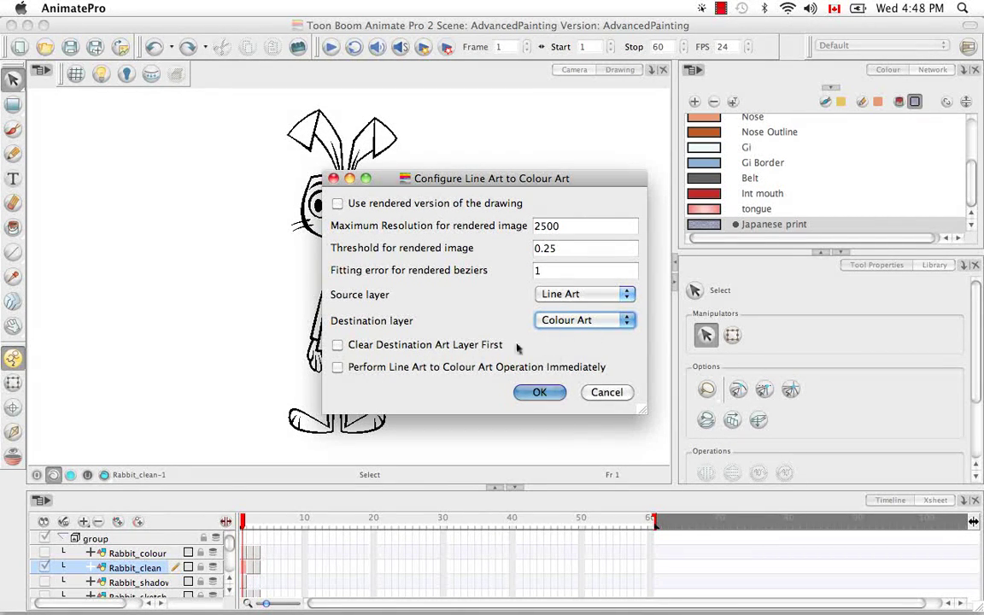
click(338, 345)
click(338, 369)
Run the conversion and show the colour-art contours in the Camera view.
click(540, 392)
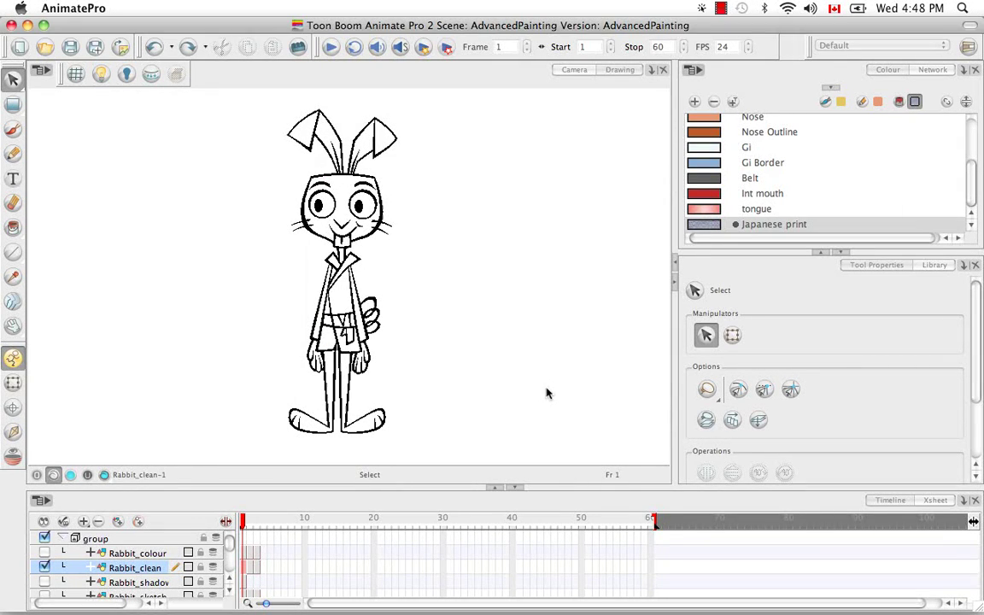
click(70, 474)
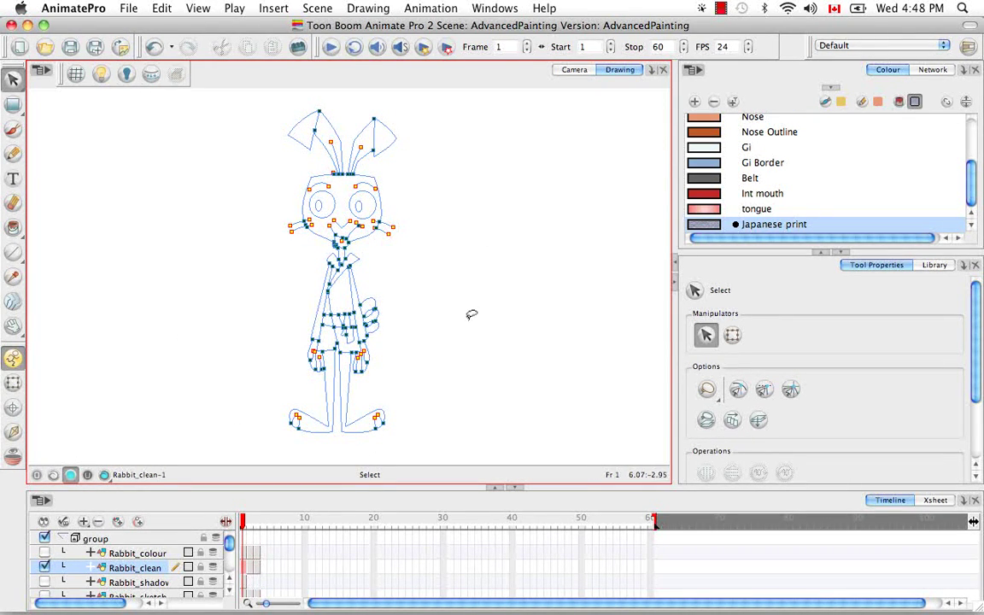
click(574, 71)
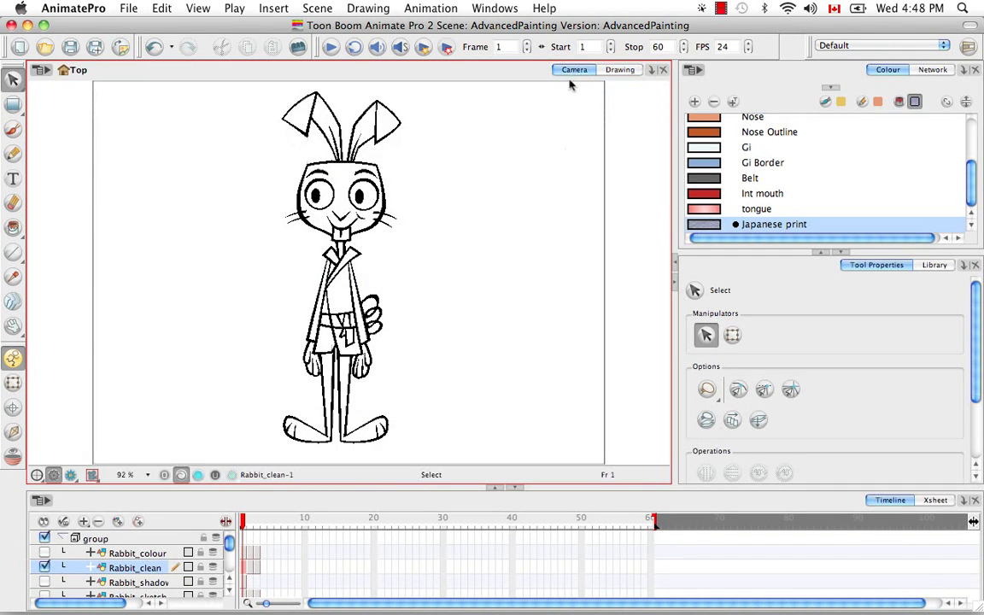
click(198, 475)
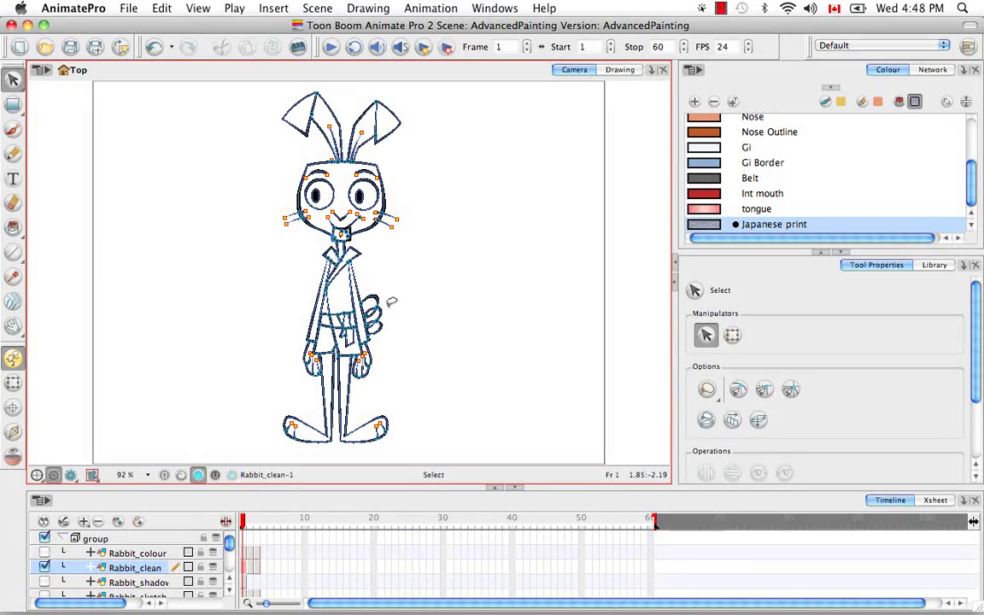
Zoom in on the rabbit's mouth and teeth and pick the Contour Editor.
key(super+equal)
key(super+equal)
key(super+equal)
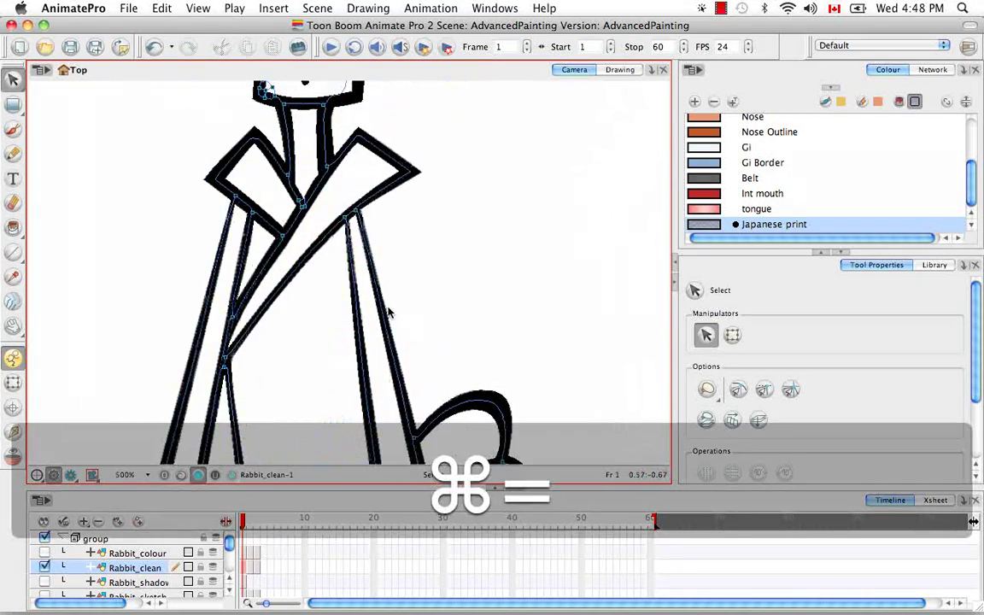
drag(403, 197, 383, 378)
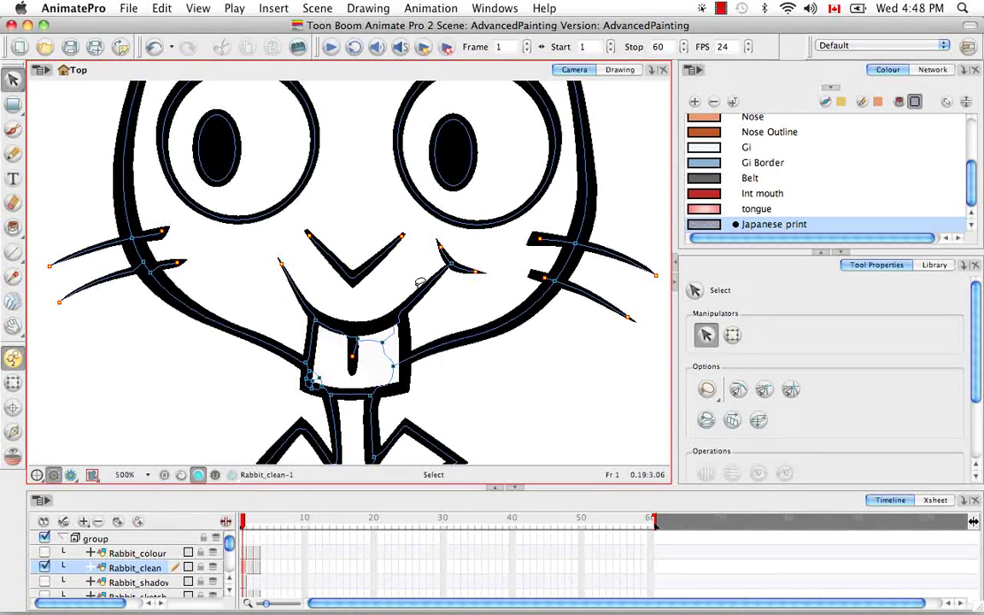
key(super+equal)
key(super+equal)
drag(418, 290, 433, 207)
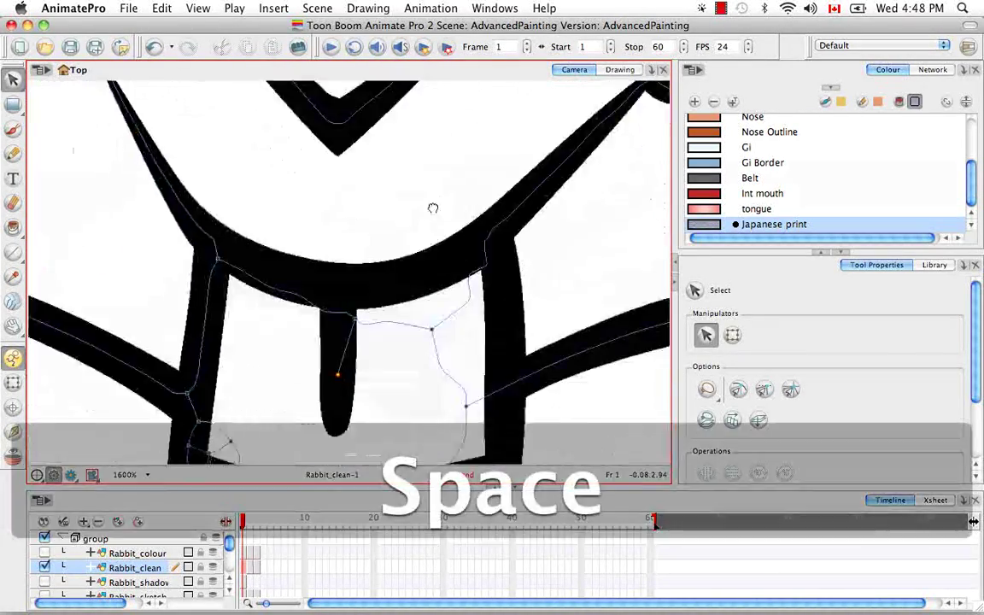
scroll(451, 259, down, 2)
scroll(454, 249, down, 4)
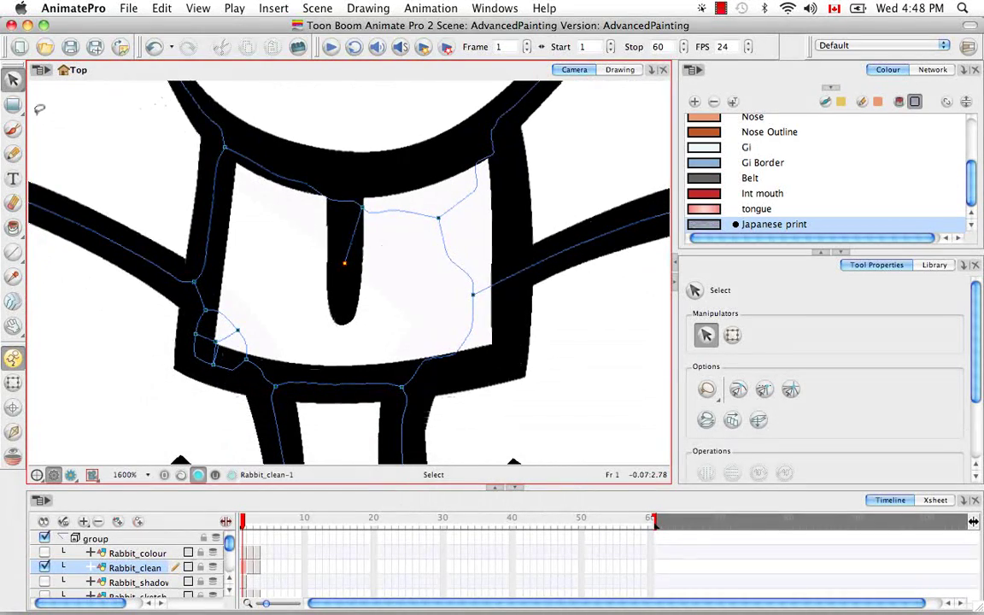
drag(12, 104, 85, 104)
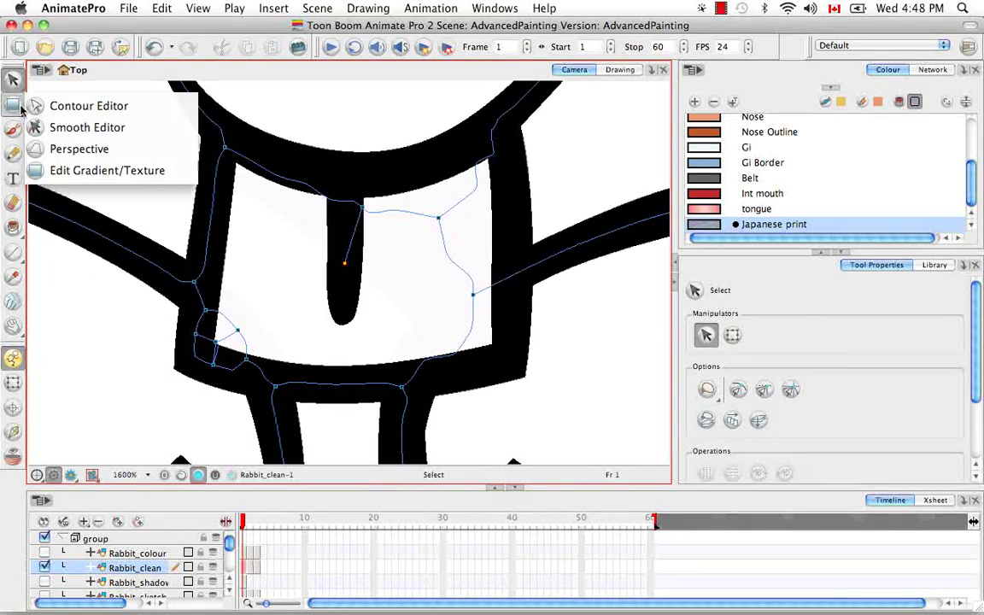
Smooth the mouth contour beside, across and right of the rabbit's tooth.
click(434, 218)
drag(439, 217, 455, 279)
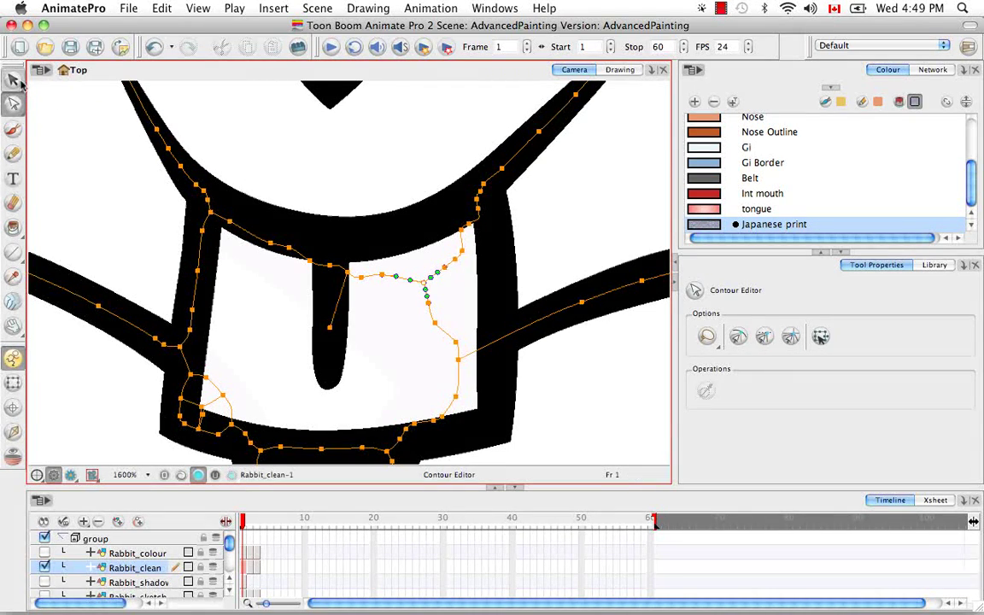
drag(13, 81, 68, 126)
click(65, 81)
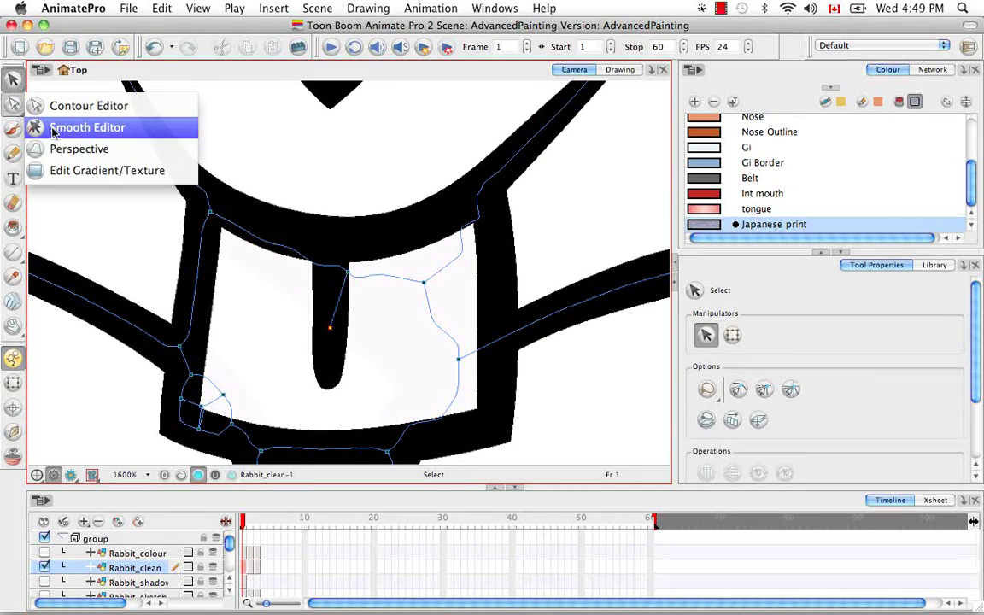
drag(442, 275, 462, 248)
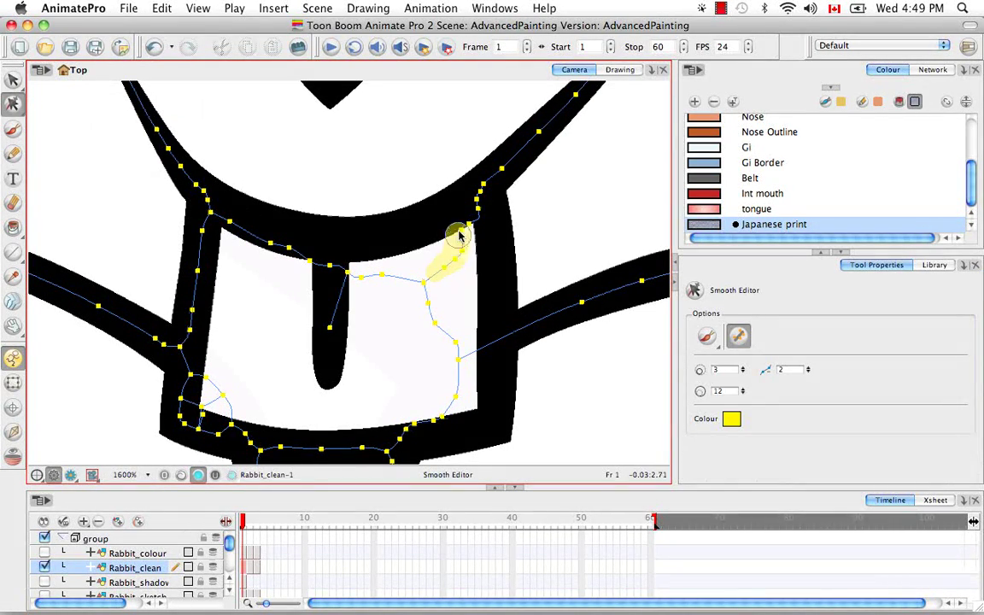
mouse_move(416, 284)
mouse_down()
mouse_move(245, 237)
mouse_move(220, 220)
mouse_up()
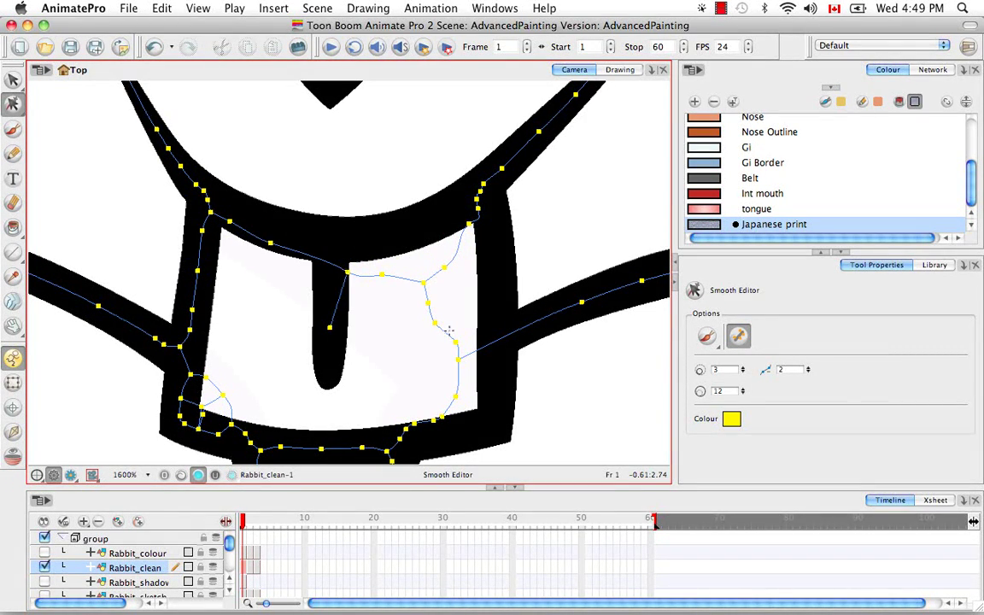
mouse_move(420, 298)
mouse_down()
mouse_move(466, 360)
mouse_move(398, 424)
mouse_up()
With the Contour Editor, delete three extra points around the lower teeth.
click(15, 103)
click(430, 286)
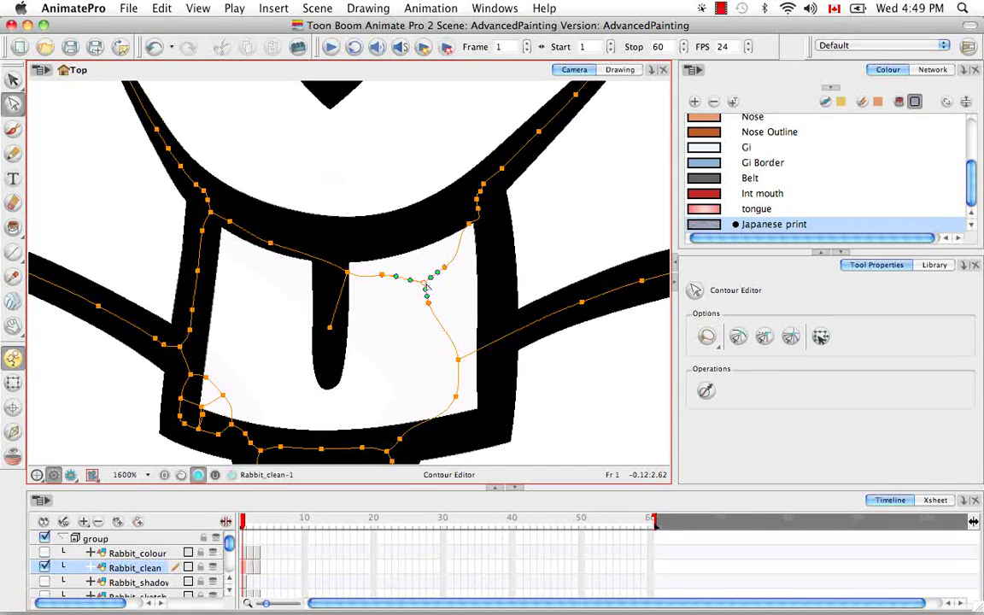
click(444, 268)
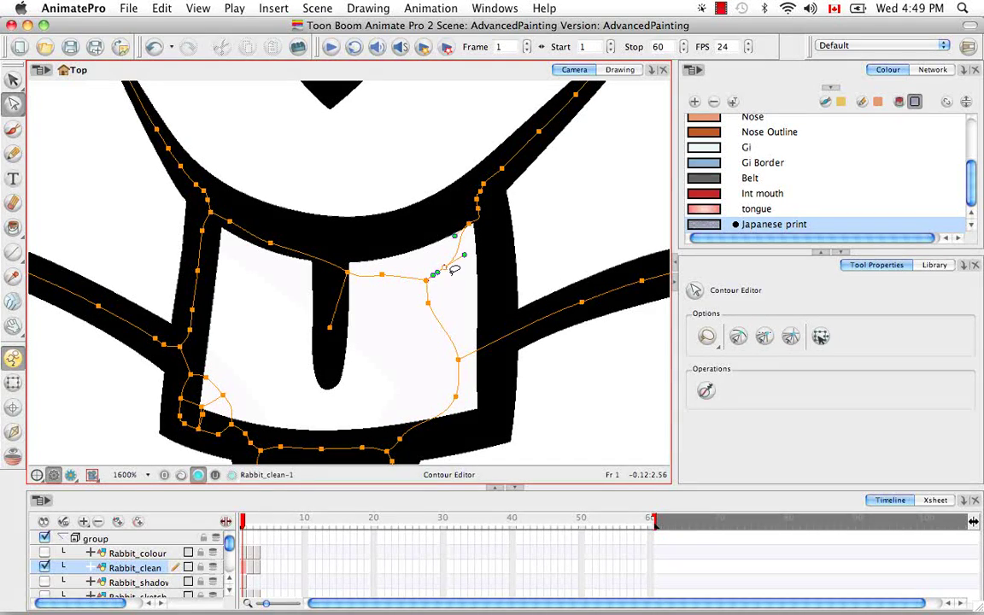
key(BackSpace)
click(429, 304)
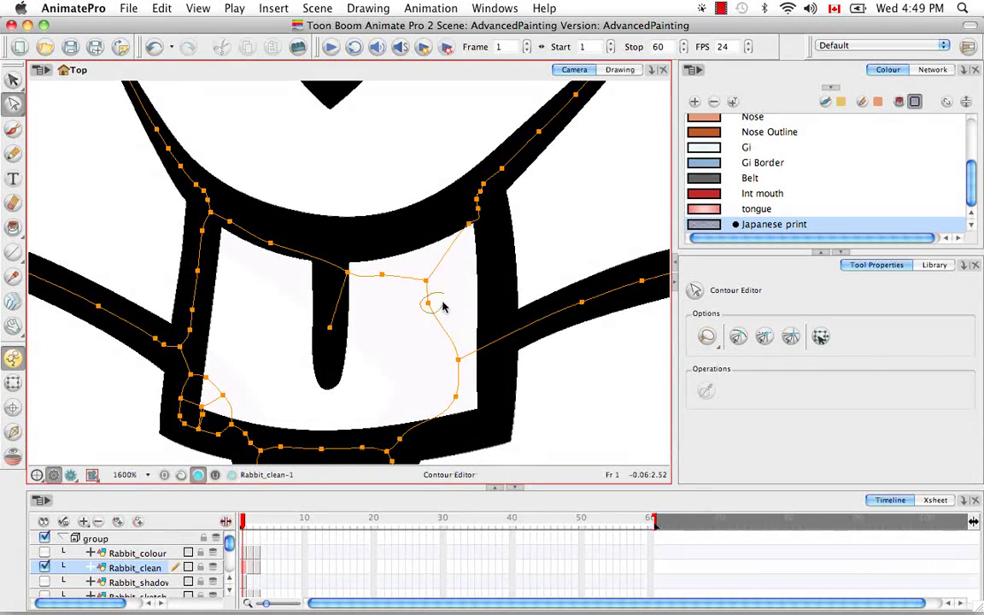
key(BackSpace)
click(382, 274)
key(BackSpace)
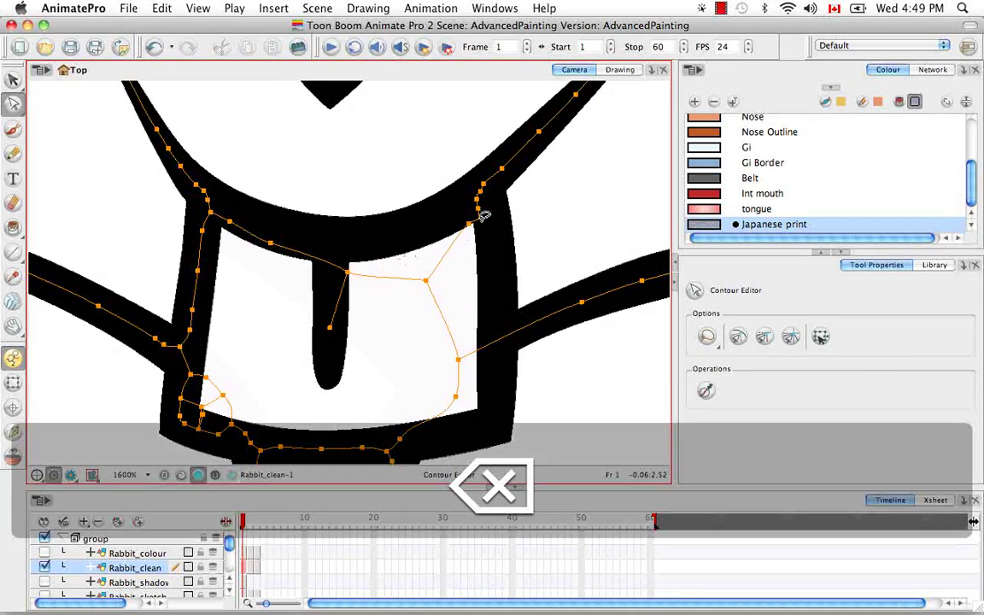
Delete the redundant points under the upper lip and beside the tooth.
click(483, 185)
key(BackSpace)
click(469, 215)
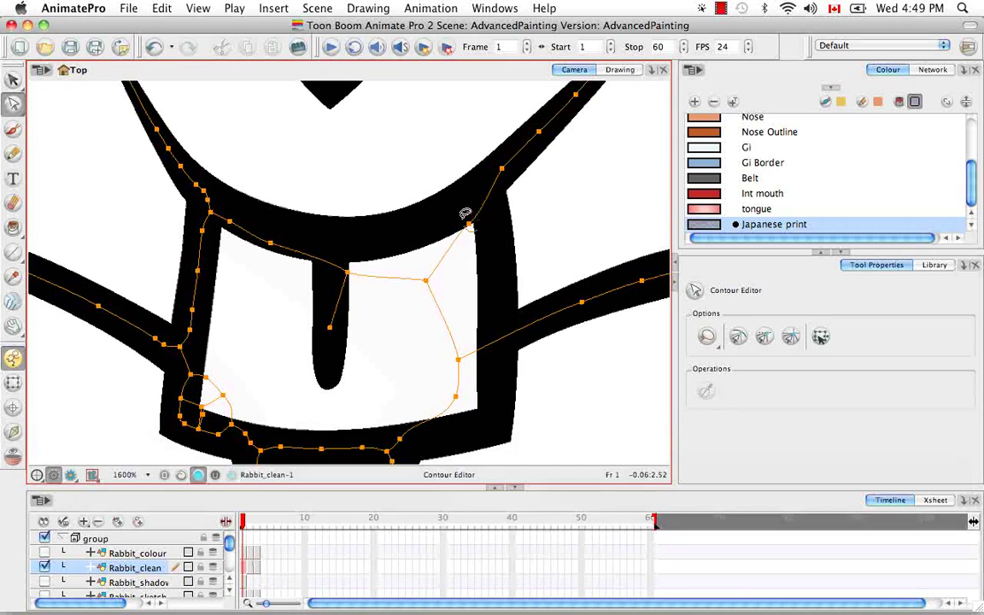
key(BackSpace)
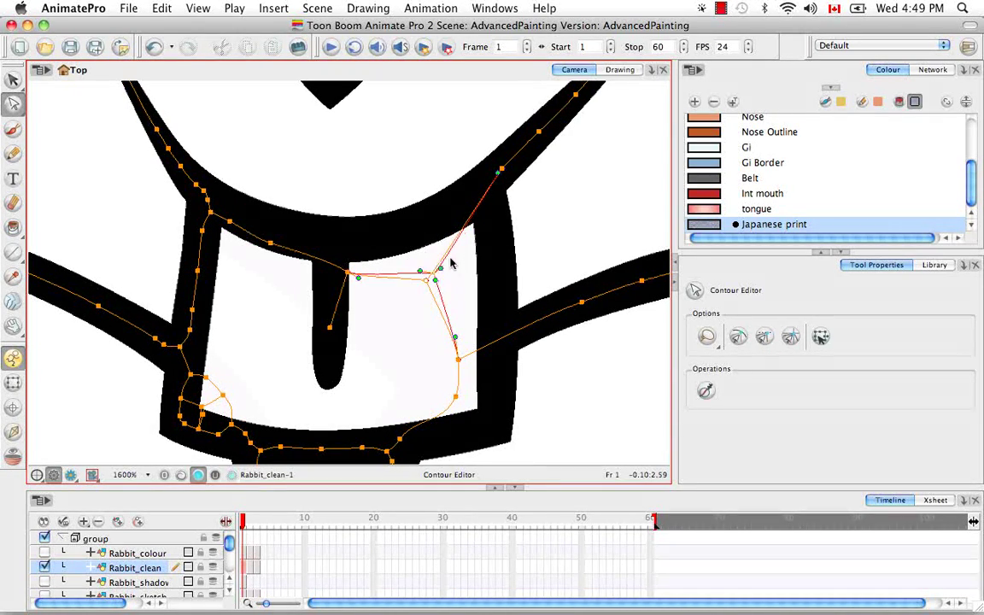
click(478, 220)
key(BackSpace)
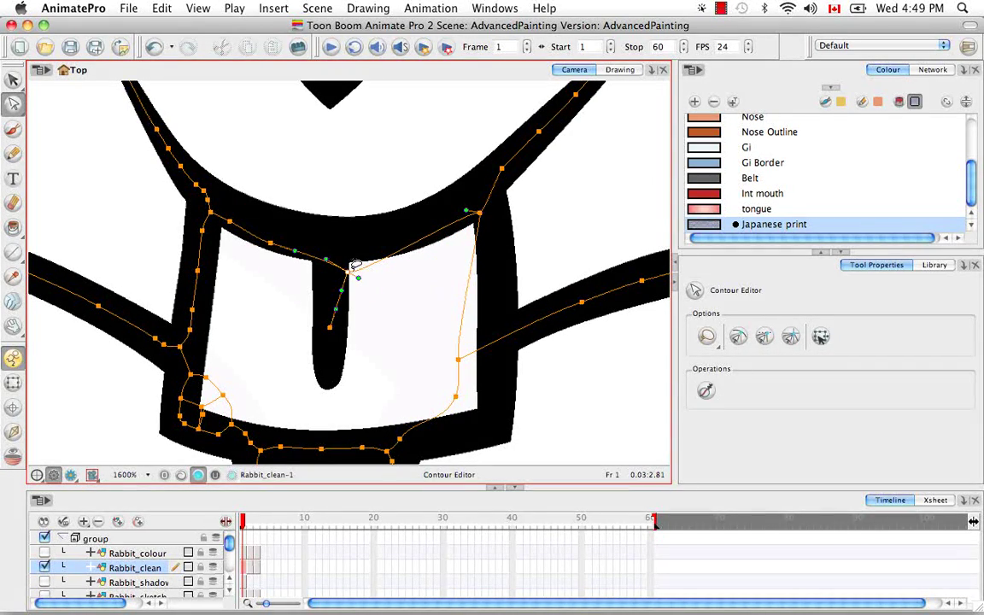
Move the tooth junction point up-left and delete the tooth's vertical contour line.
drag(349, 273, 335, 257)
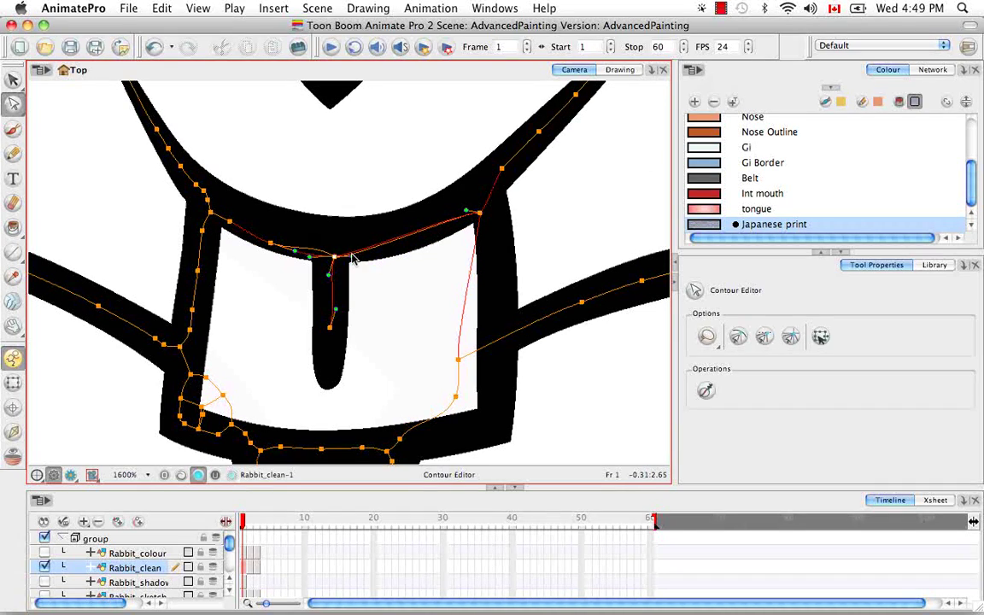
click(362, 281)
click(333, 326)
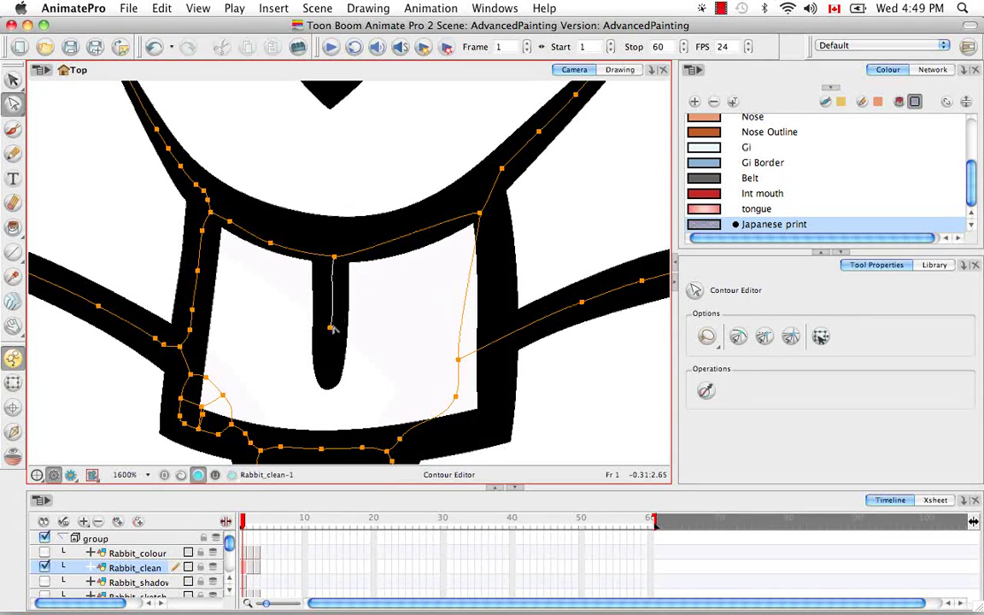
key(BackSpace)
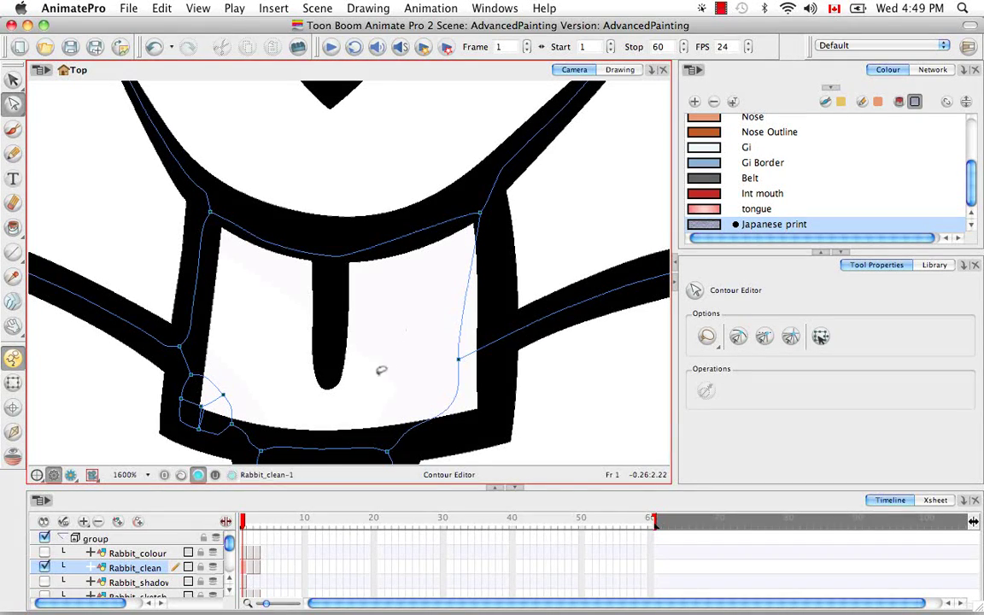
Reshape the right mouth contour's points and curve handles near the tooth.
key(space)
drag(400, 388, 389, 327)
click(450, 291)
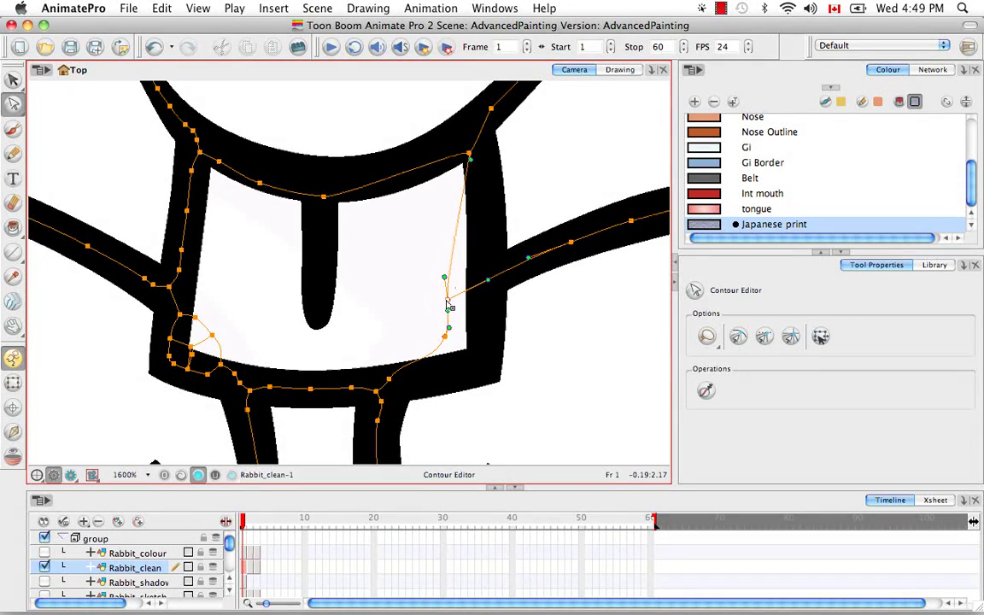
drag(477, 297, 480, 286)
click(422, 300)
click(446, 314)
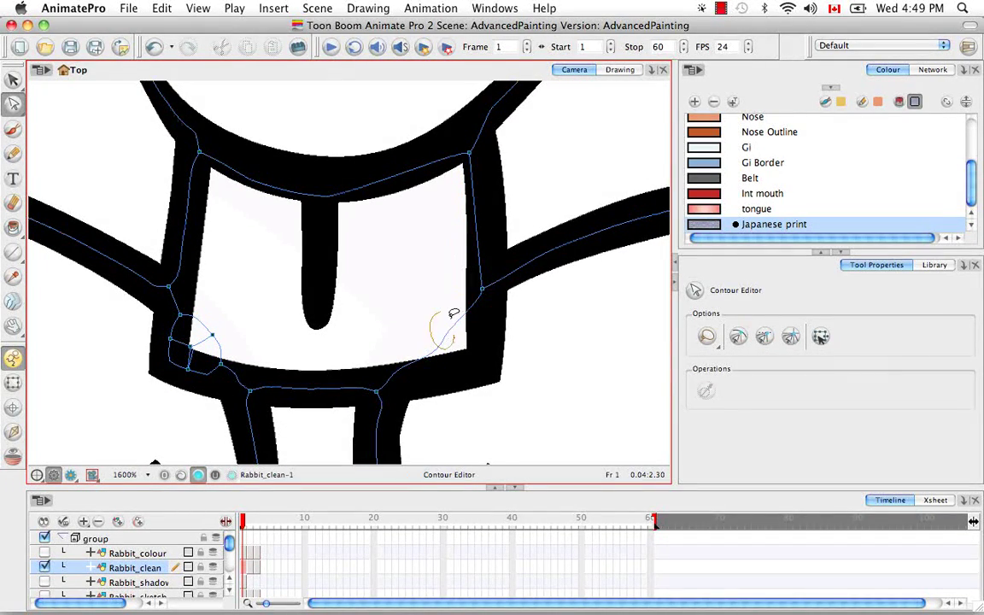
drag(444, 339, 477, 354)
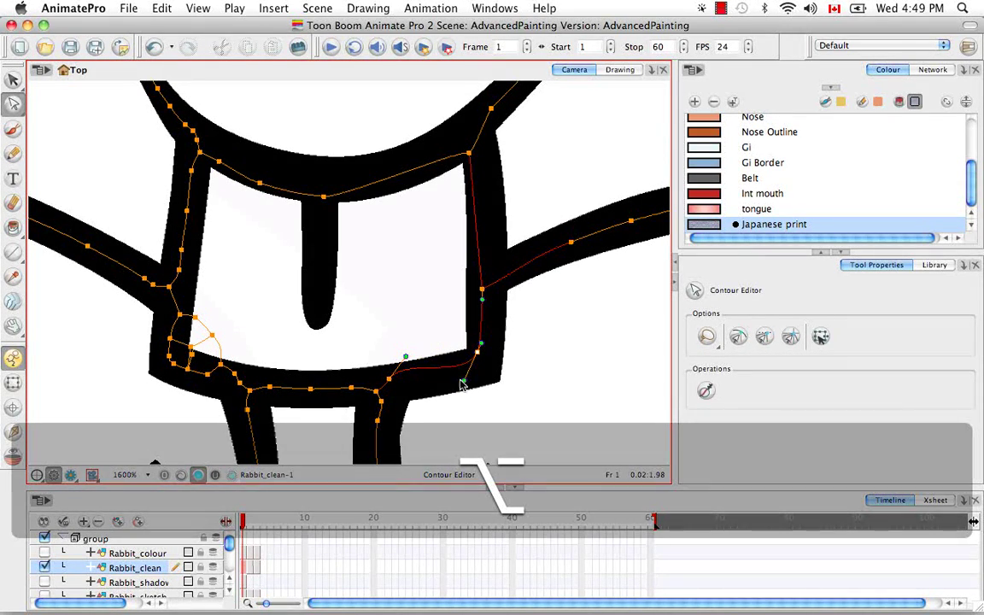
mouse_move(465, 385)
mouse_down()
mouse_move(475, 356)
mouse_move(484, 361)
mouse_up()
Delete the extra lower-contour point and points from the stray lower-left loop.
click(410, 364)
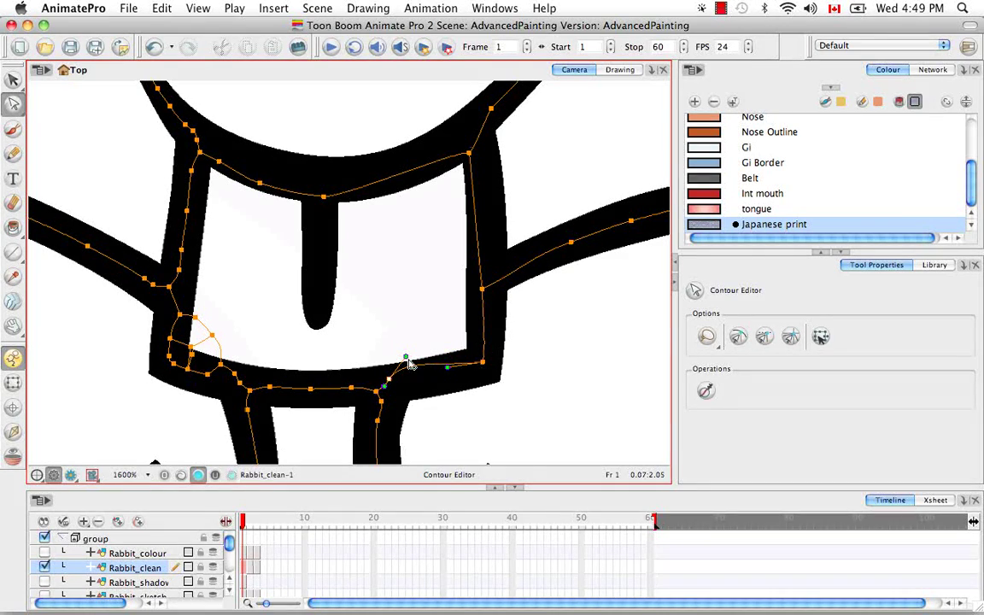
key(BackSpace)
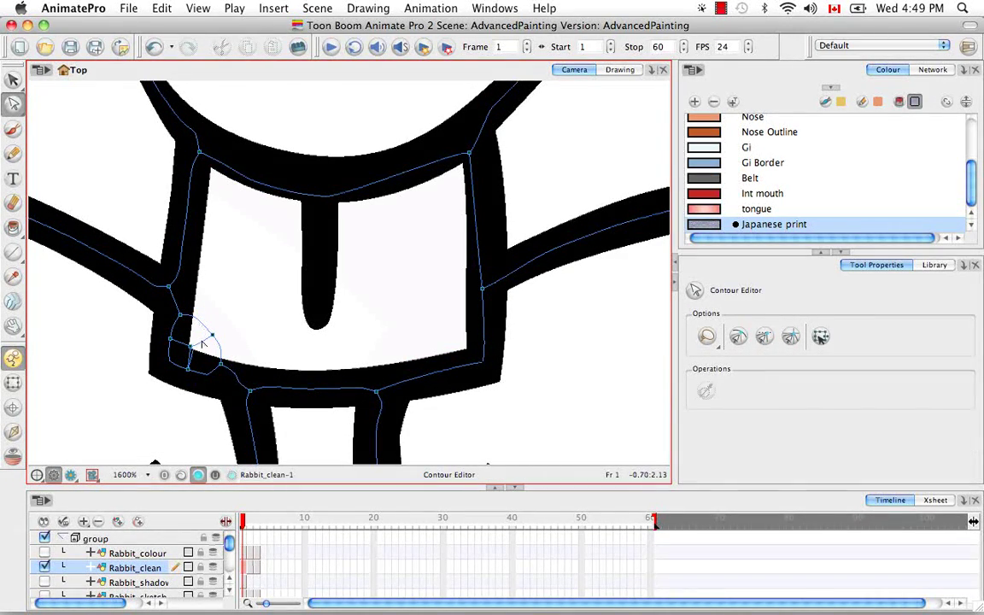
key(ctrl+a)
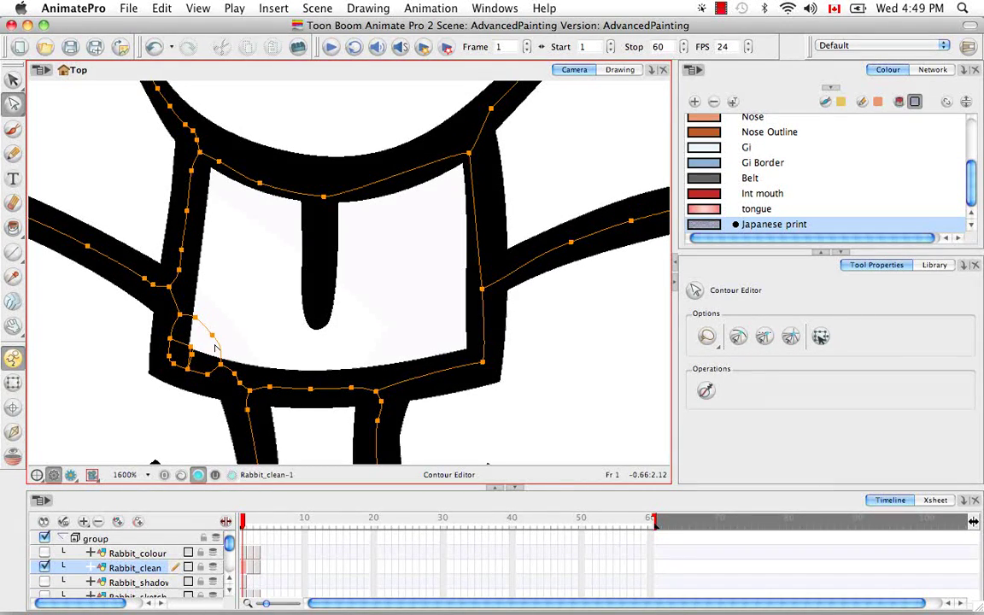
key(BackSpace)
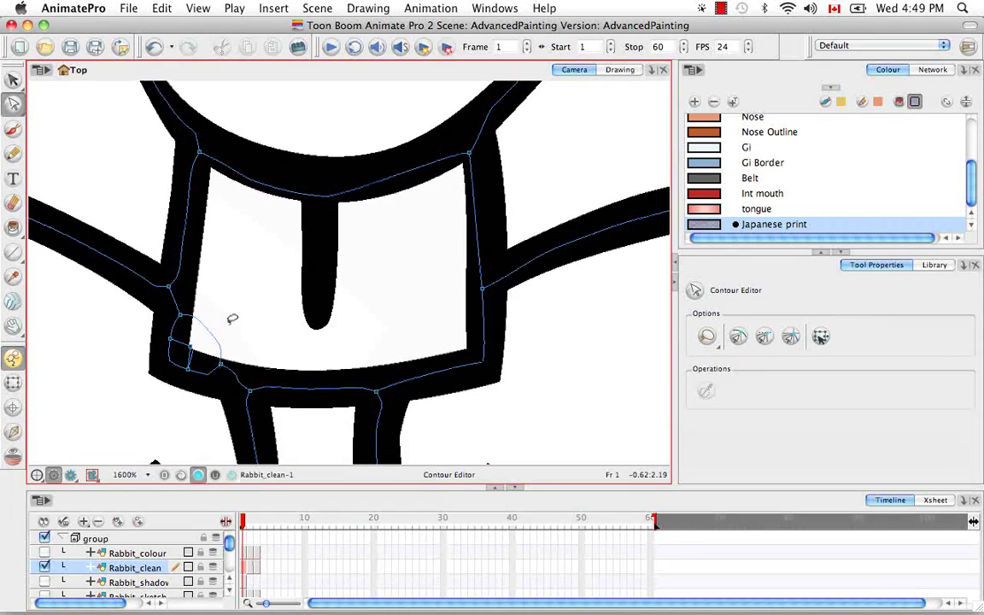
key(BackSpace)
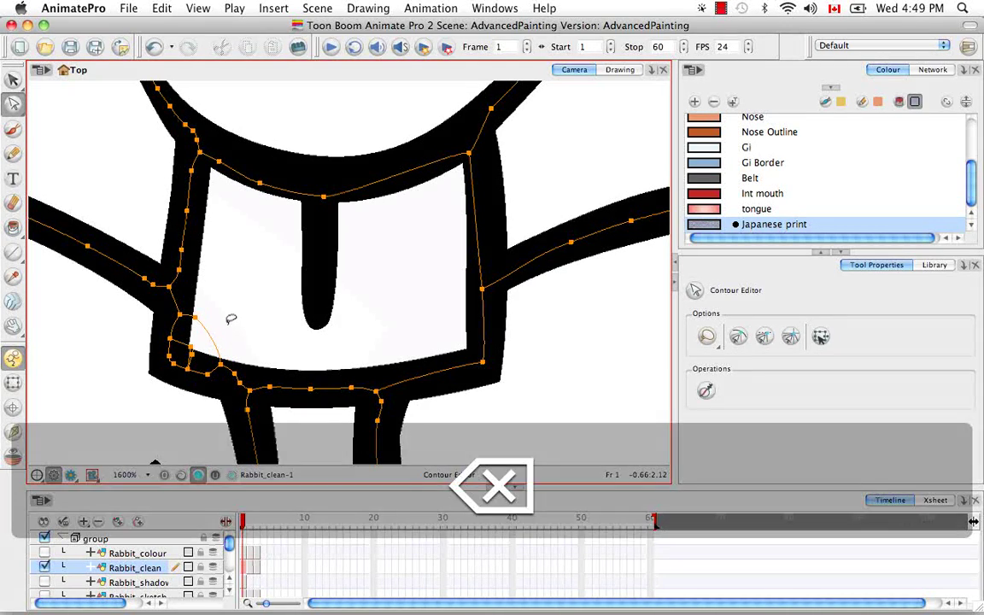
key(BackSpace)
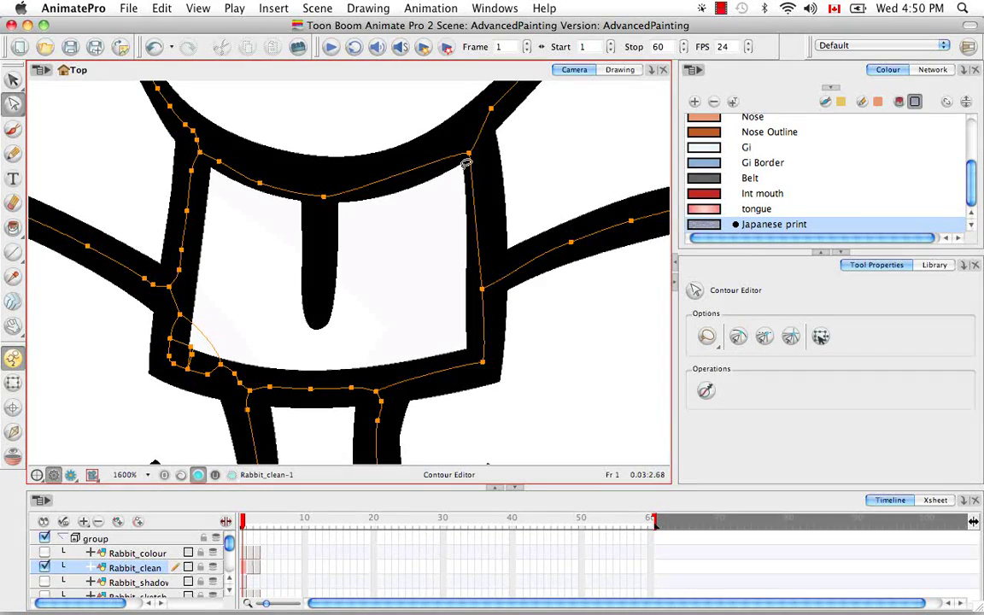
Delete the stray points at the mouth's lower-left corner.
drag(454, 221, 443, 282)
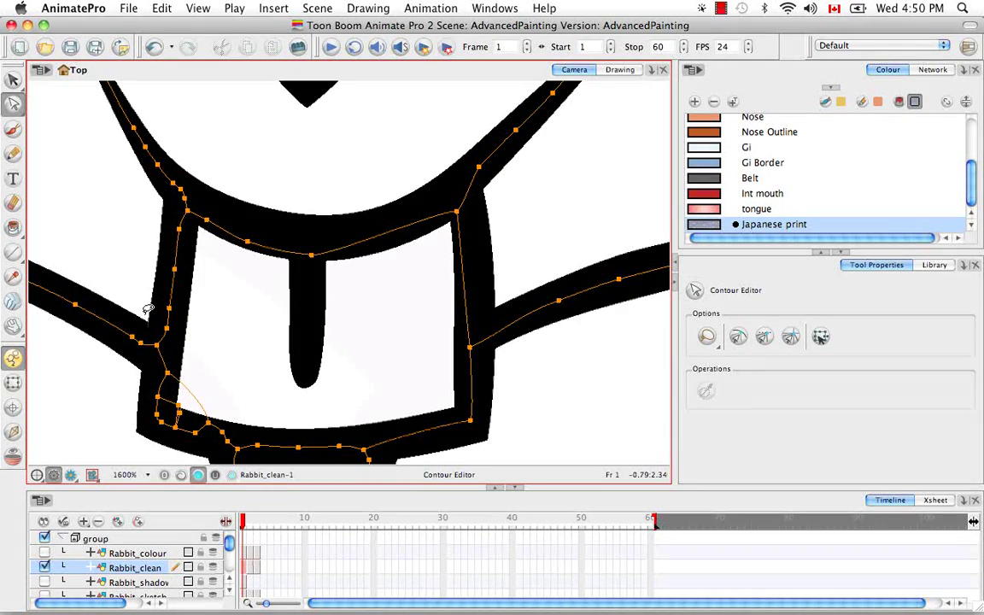
drag(504, 189, 428, 247)
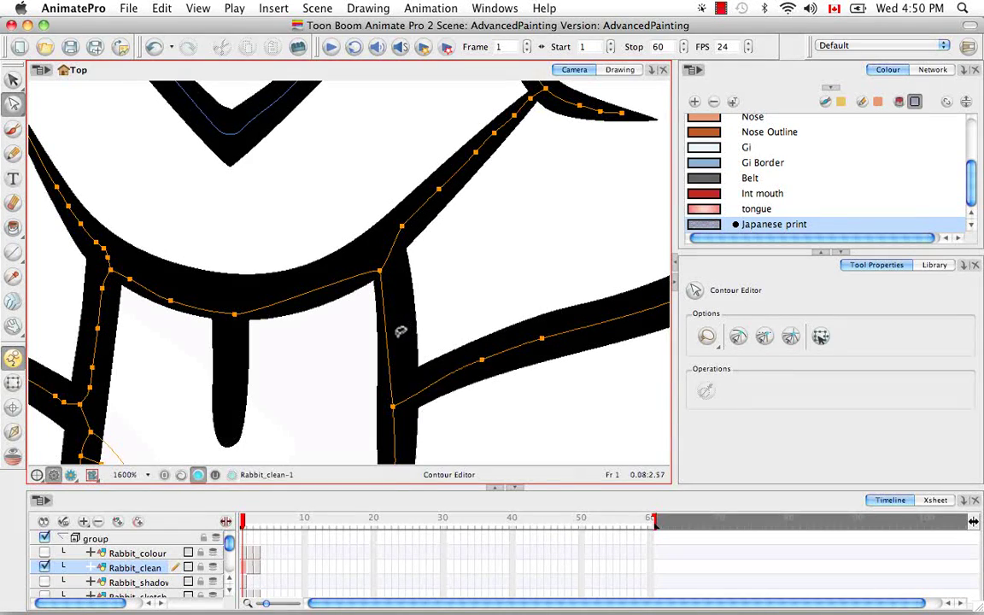
drag(400, 331, 444, 249)
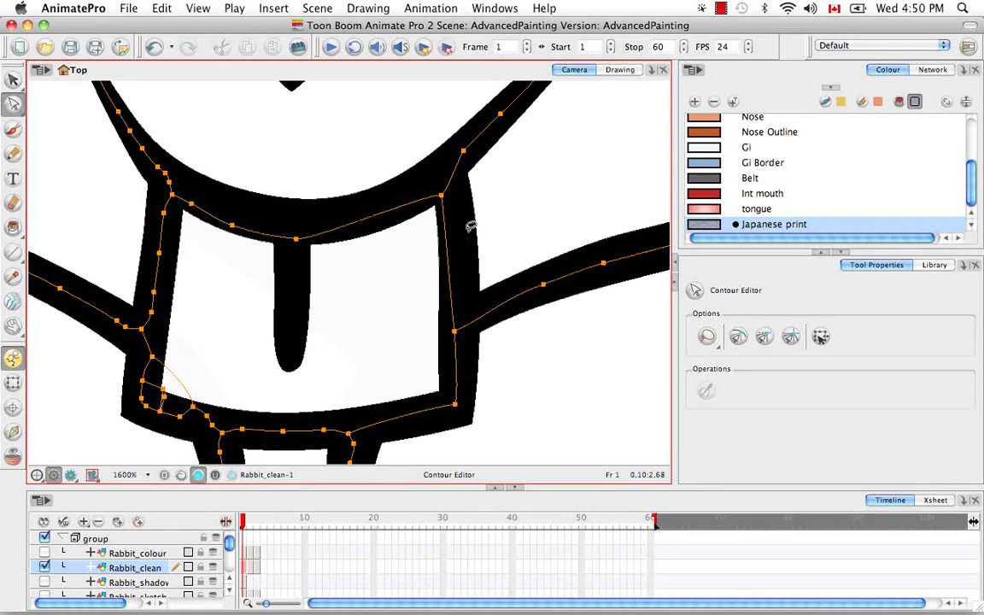
drag(423, 274, 467, 229)
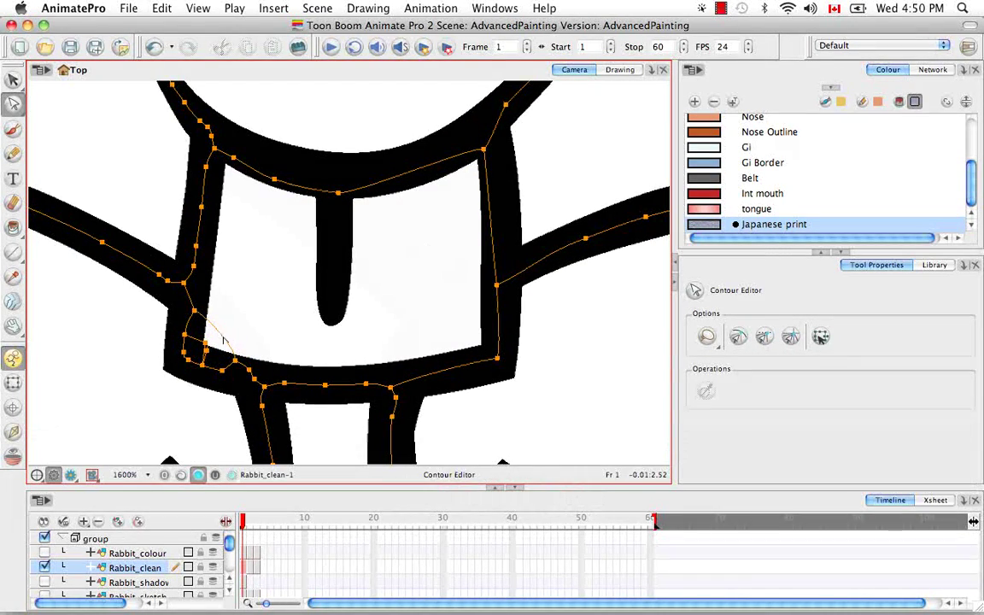
key(BackSpace)
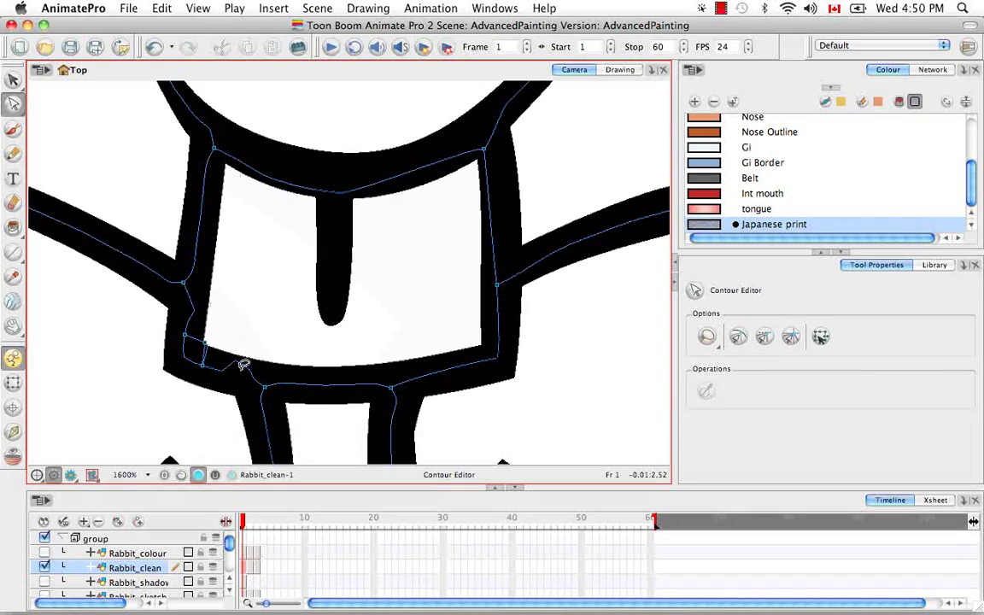
click(193, 316)
key(BackSpace)
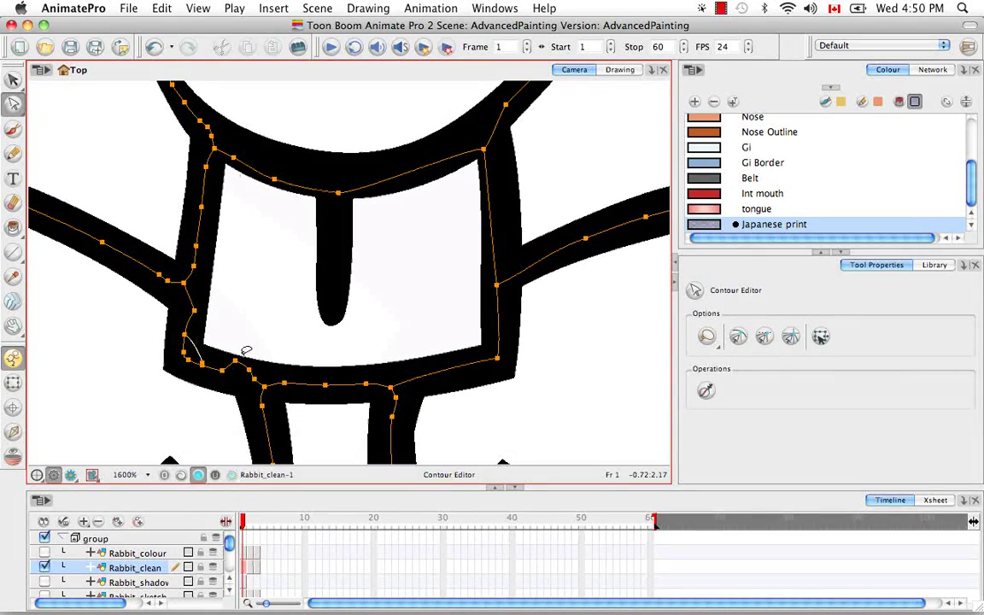
key(BackSpace)
Marquee-select and remove the remaining lower-left corner points, undoing one mistaken deletion.
drag(184, 312, 212, 340)
key(BackSpace)
key(super+z)
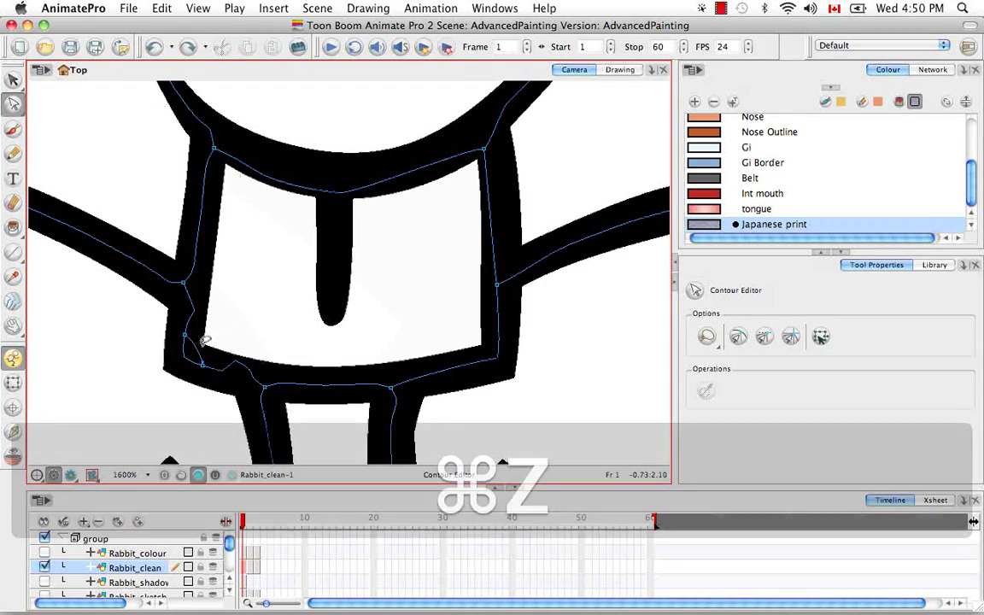
key(BackSpace)
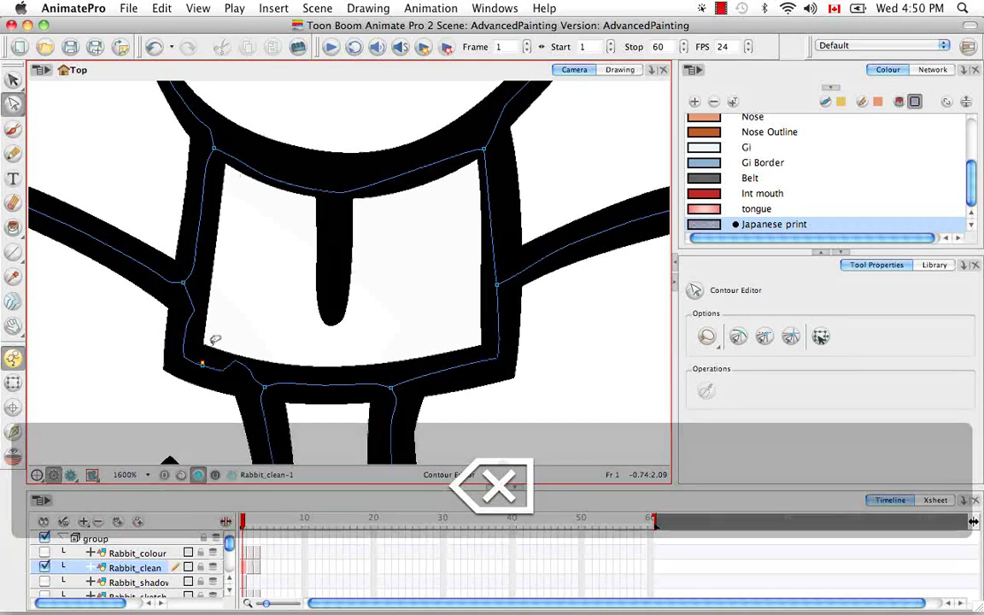
mouse_move(175, 323)
mouse_down()
mouse_move(213, 369)
mouse_move(247, 334)
mouse_up()
key(BackSpace)
key(BackSpace)
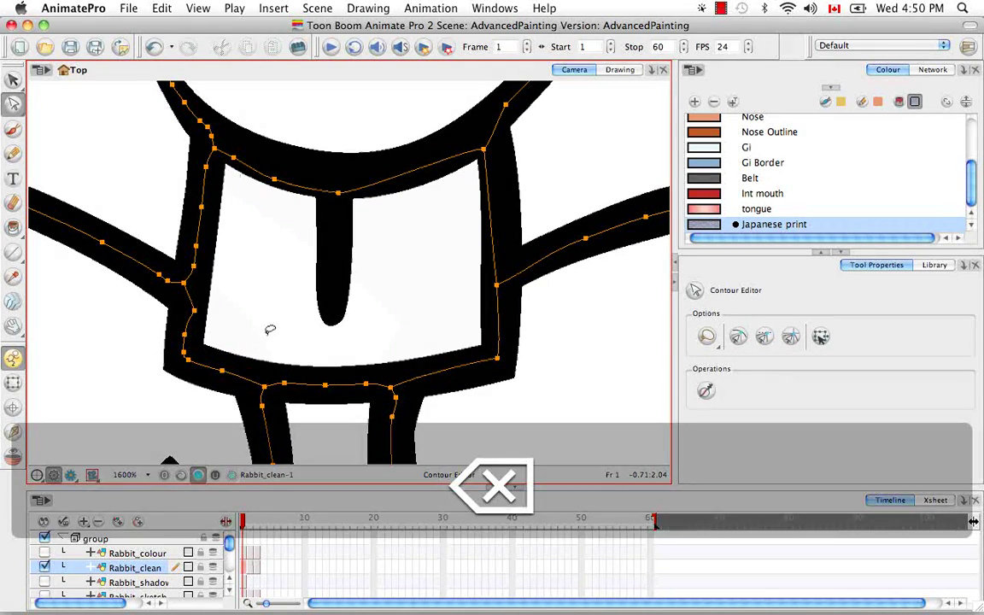
Remove the extra points along the mouth's bottom edge, then deselect.
drag(400, 363, 376, 418)
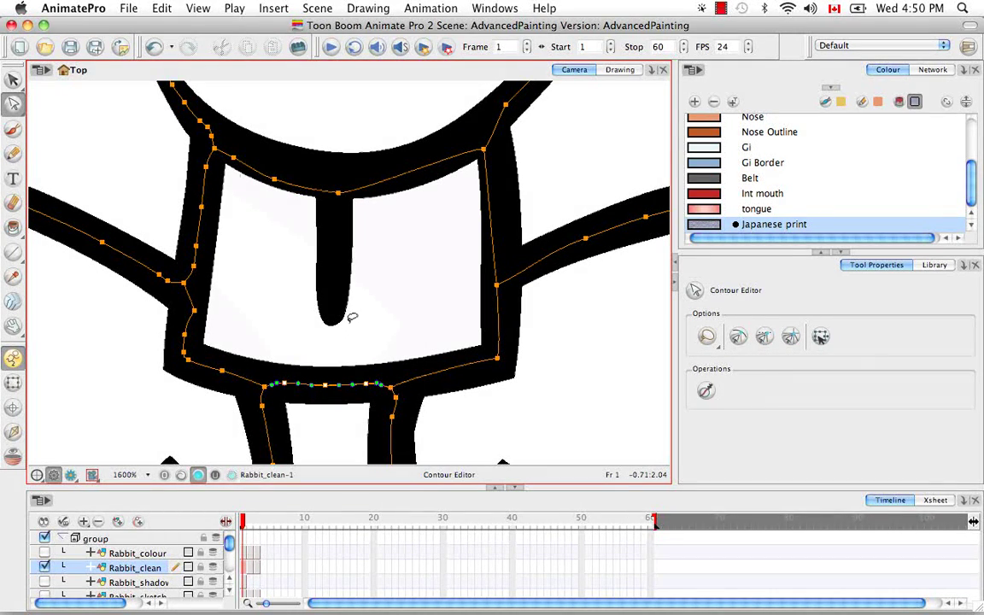
key(BackSpace)
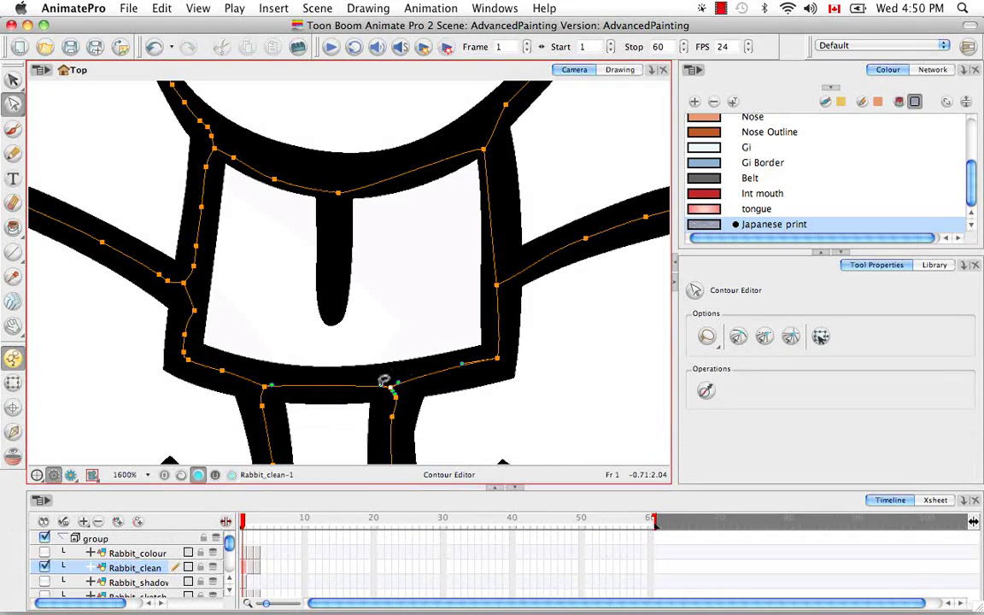
click(381, 388)
click(382, 390)
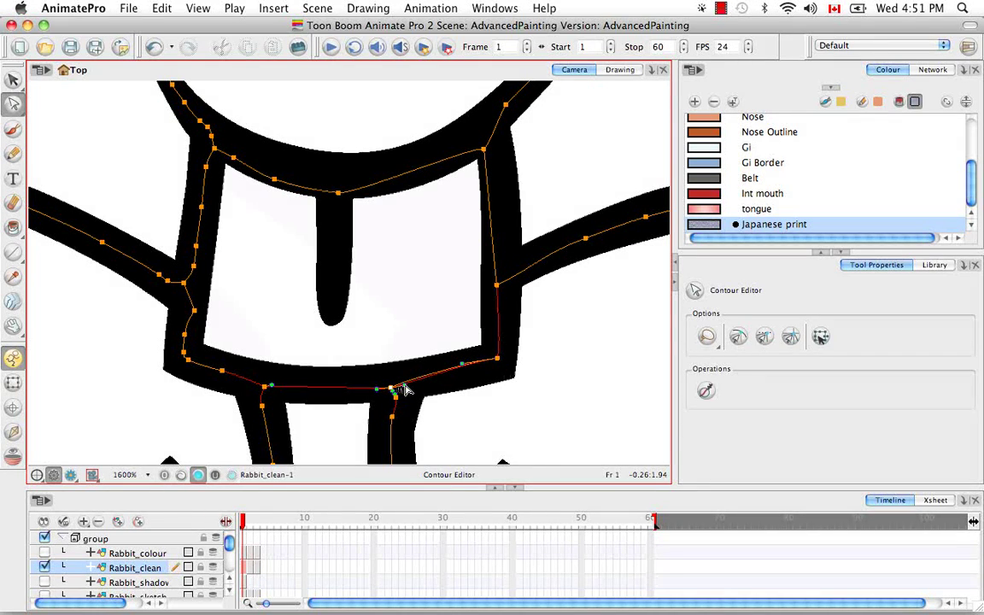
click(496, 358)
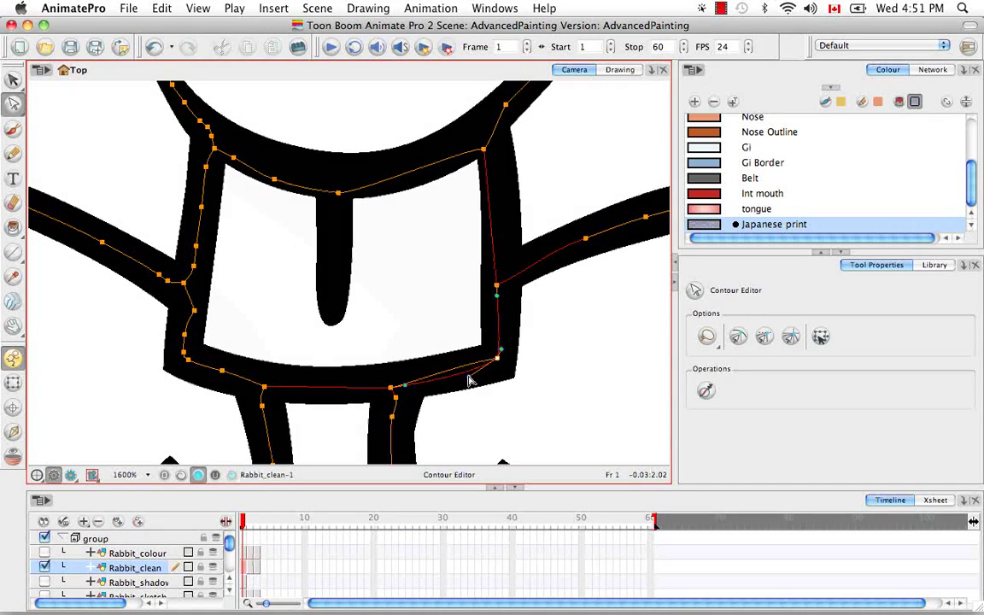
click(244, 330)
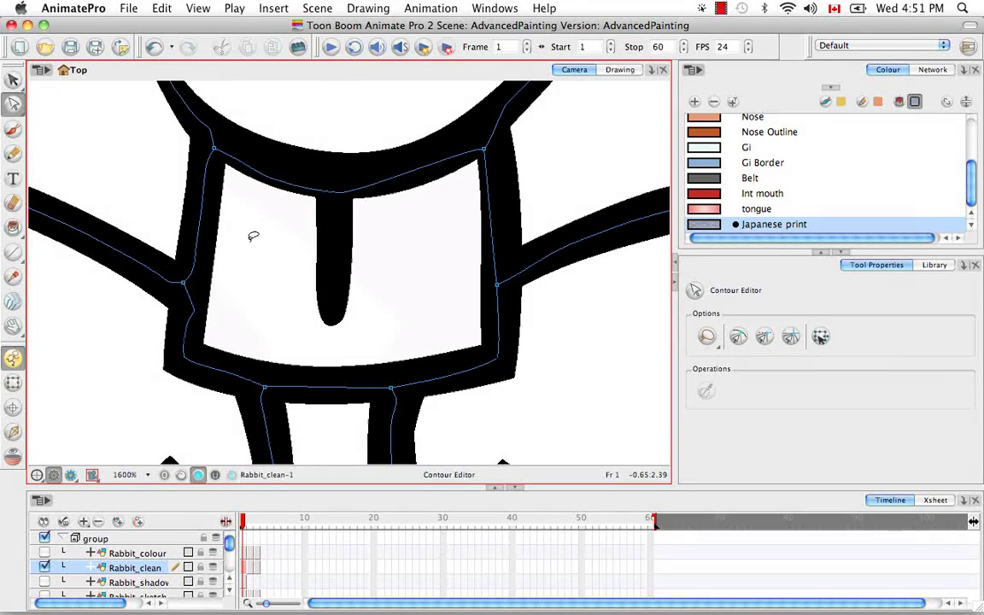
Zoom out to the whole rabbit and turn off Show Strokes for plain line art.
key(super+minus)
key(super+minus)
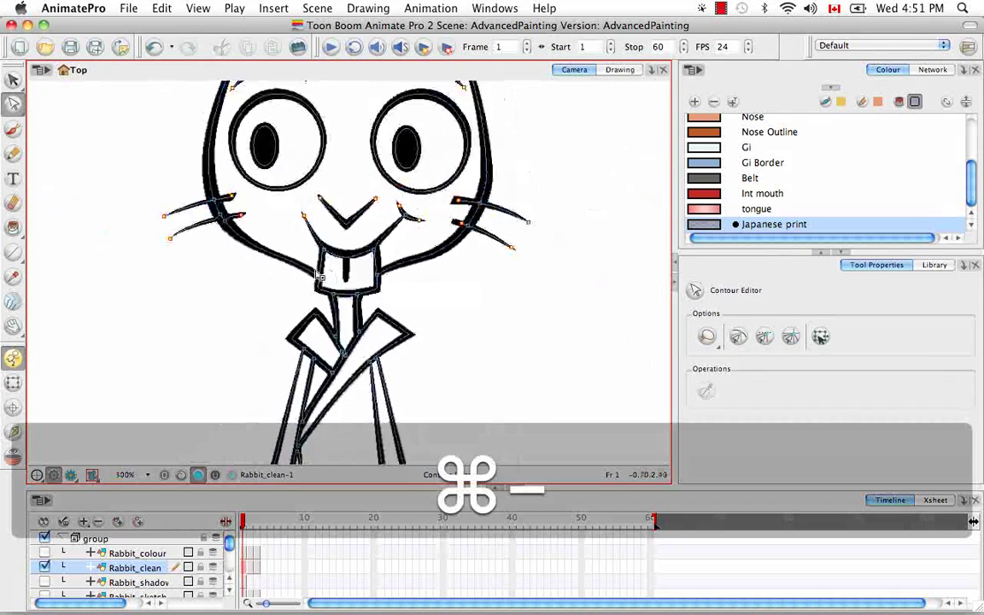
key(super+minus)
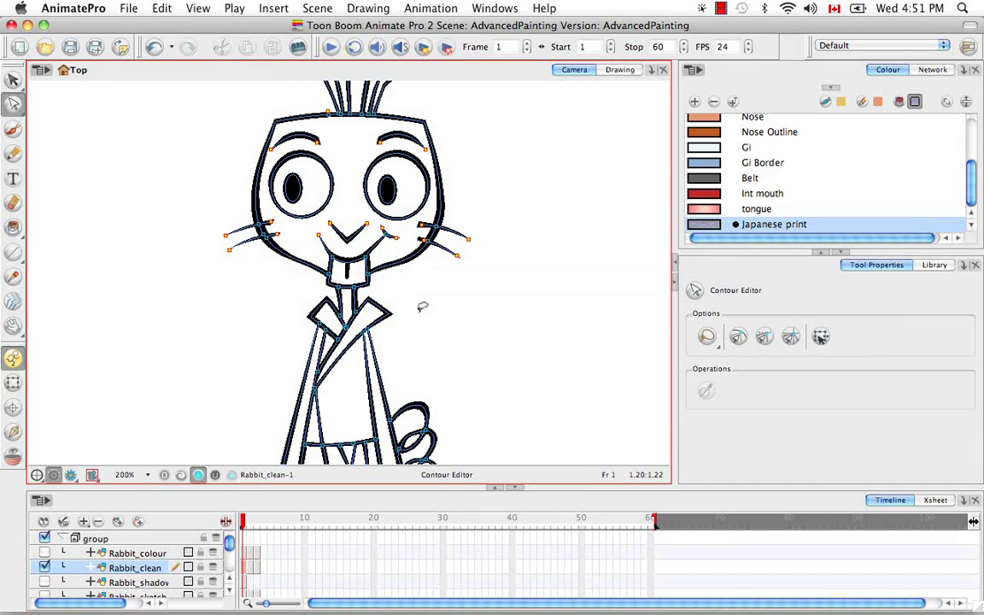
click(164, 475)
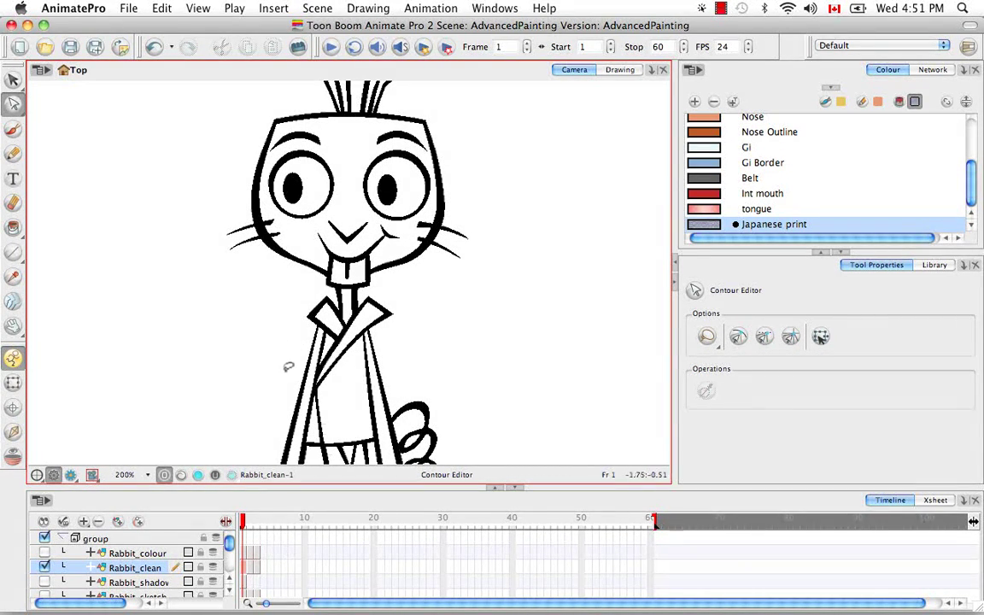
click(215, 475)
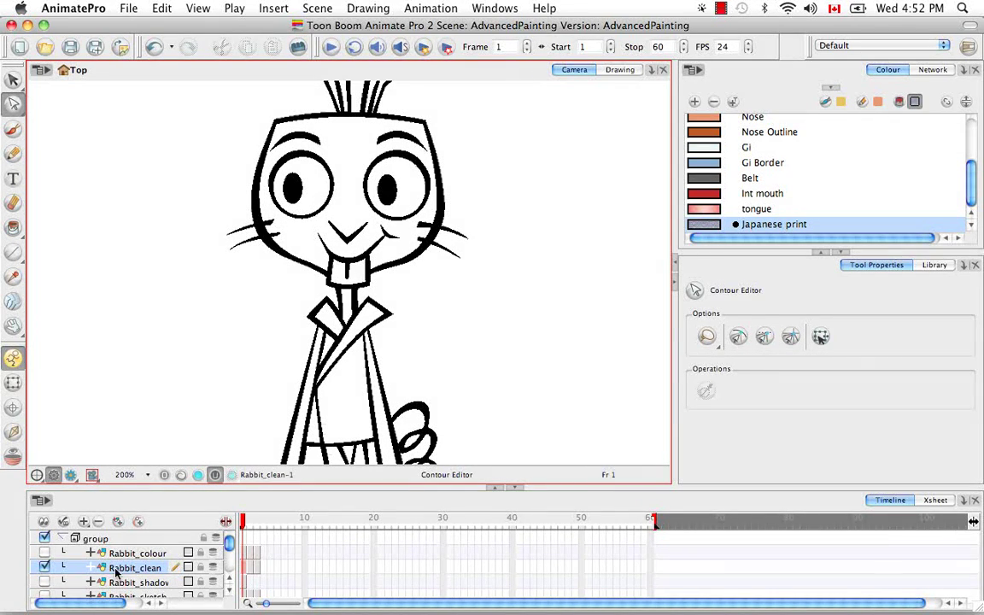
click(157, 573)
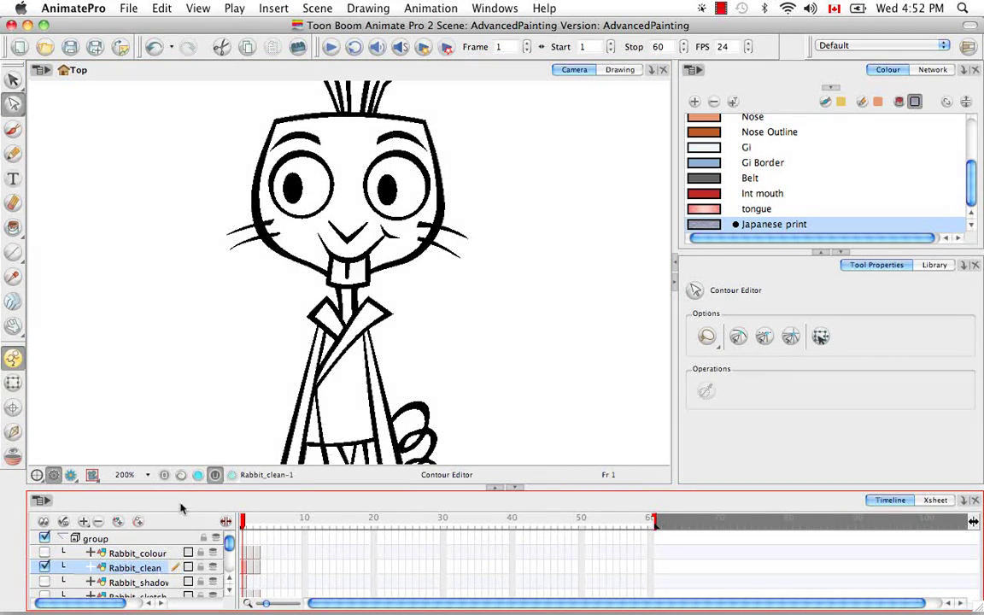
Enable Automatically Create Colour Art on the Brush tool, with strokes hidden afterwards.
click(198, 474)
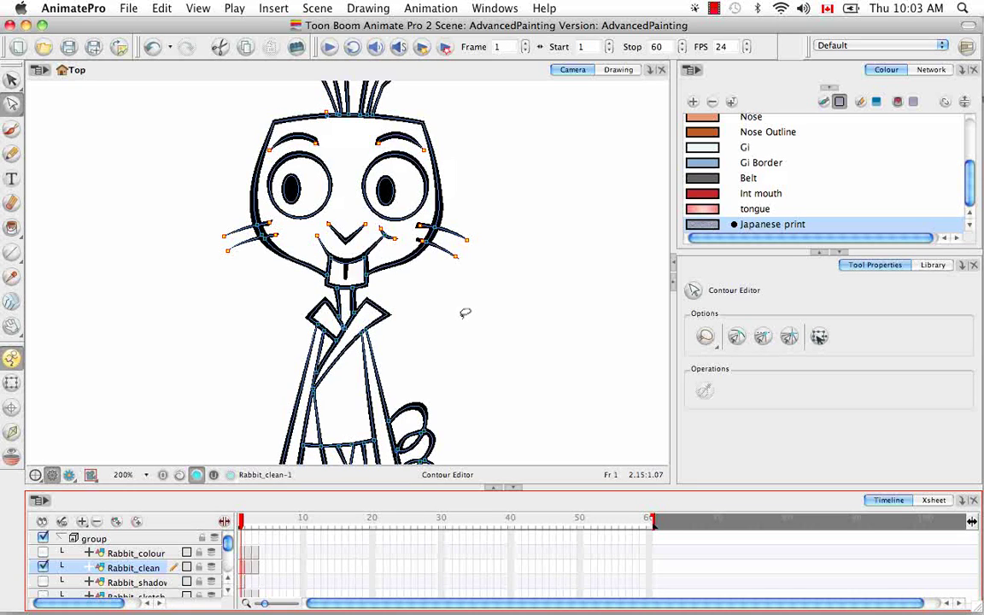
key(alt)
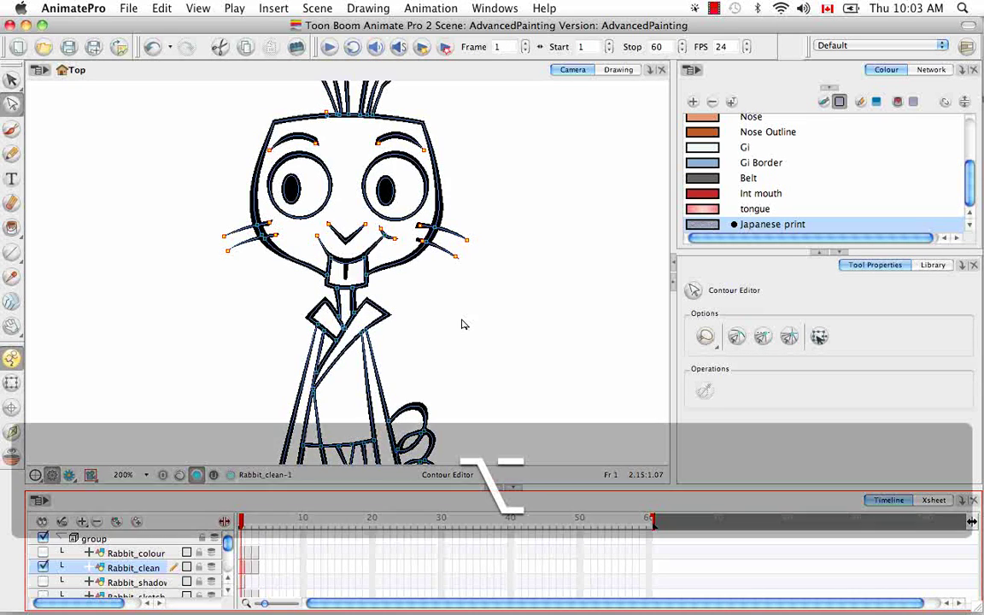
key(alt+b)
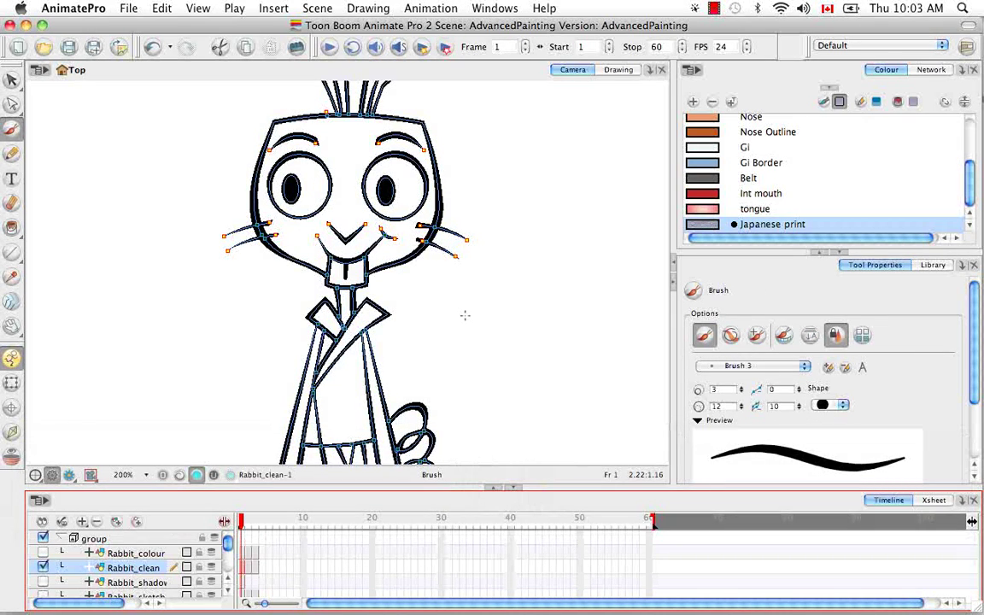
click(785, 337)
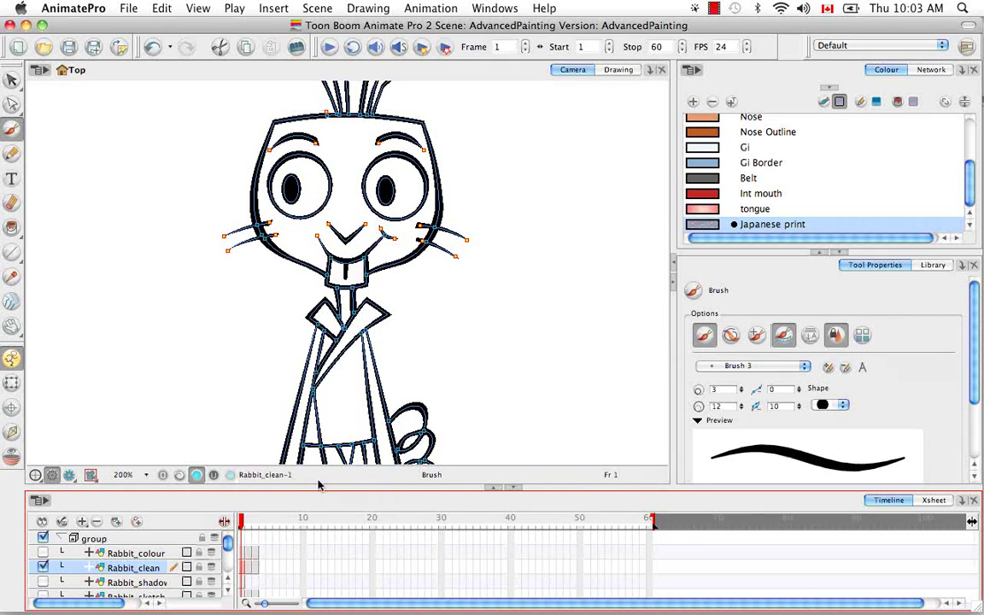
click(180, 475)
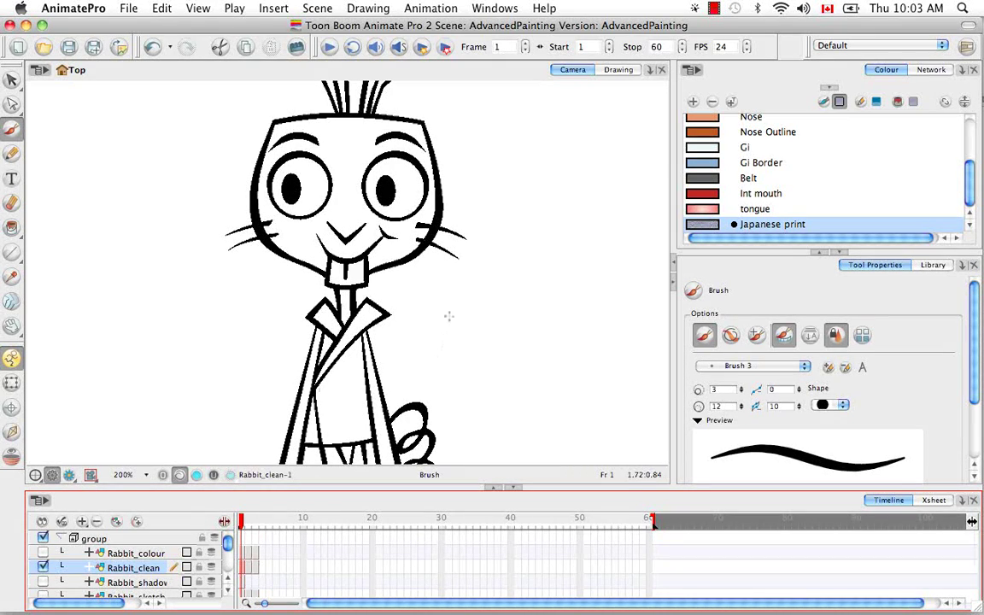
Pick the Int mouth colour and draw two red test circles beside the rabbit.
click(740, 195)
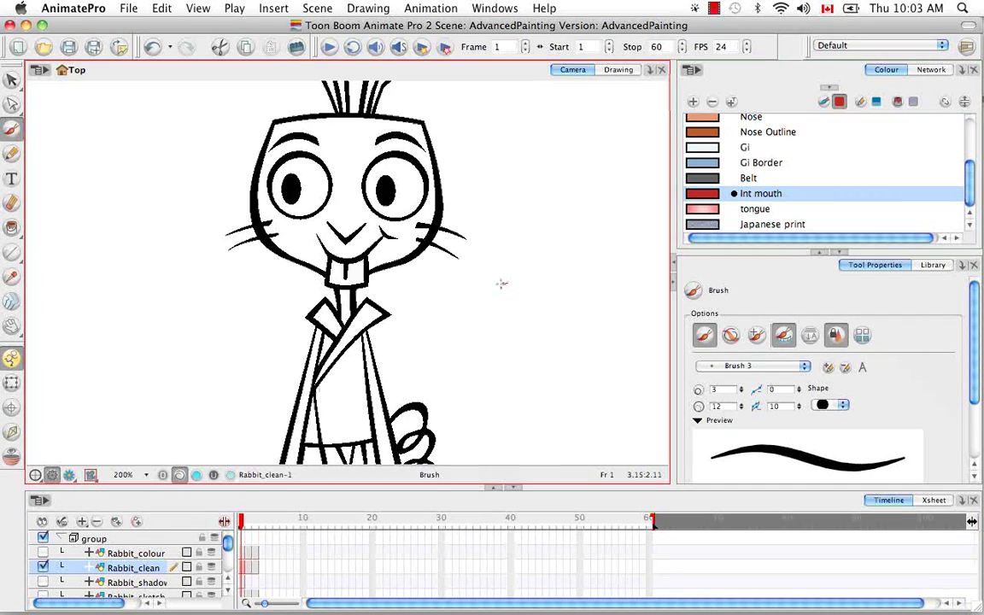
mouse_move(501, 284)
mouse_down()
mouse_move(562, 335)
mouse_move(443, 330)
mouse_up()
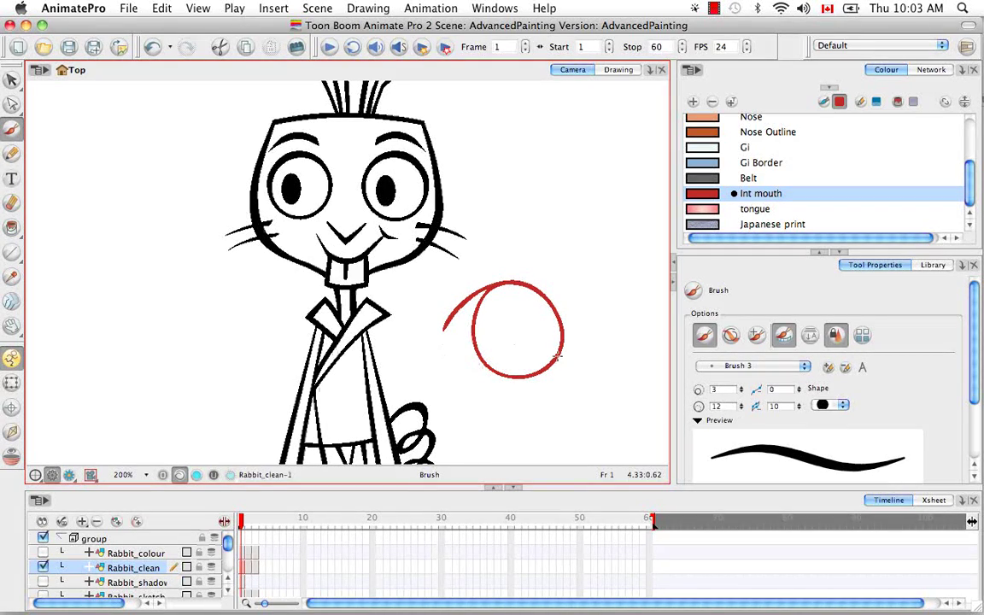
click(197, 475)
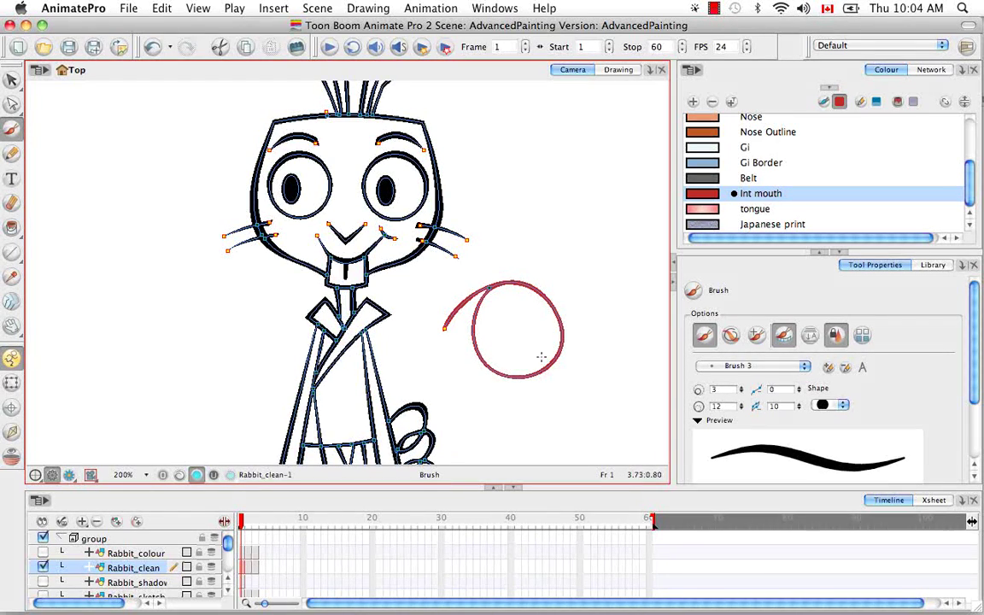
click(197, 476)
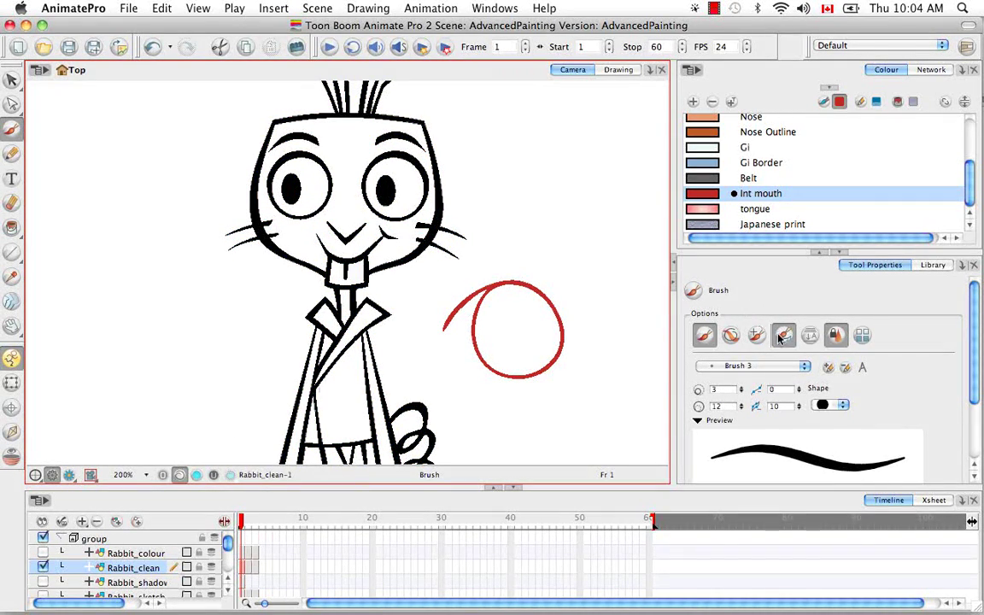
mouse_move(551, 213)
mouse_down()
mouse_move(577, 241)
mouse_move(514, 227)
mouse_up()
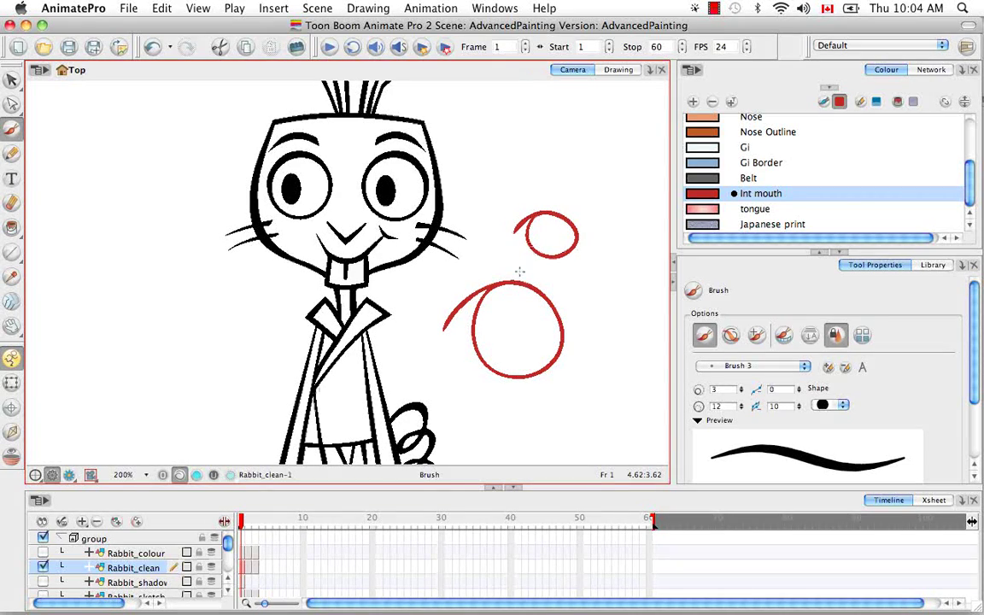
click(198, 475)
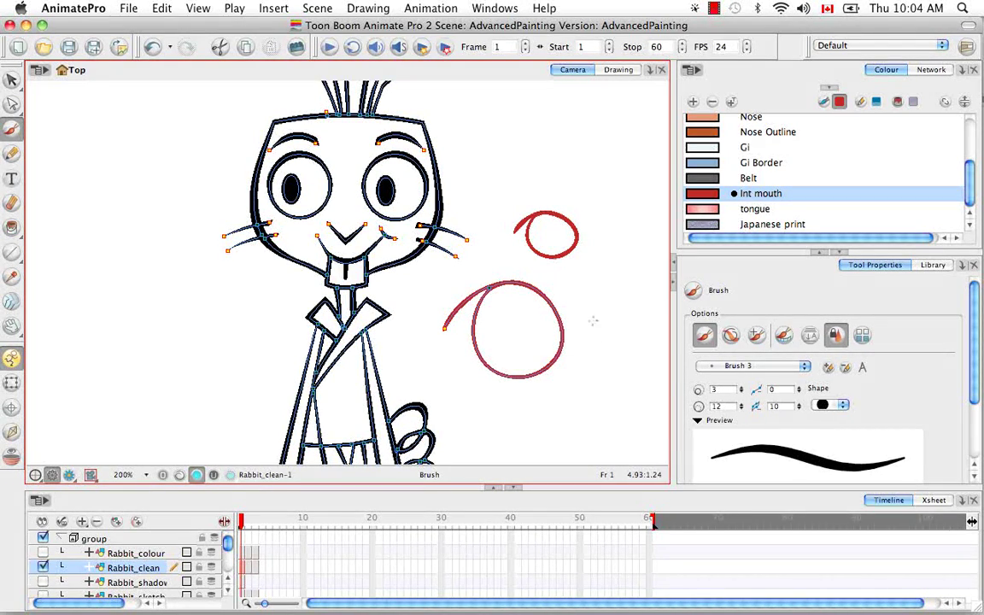
Select and delete both red test circles.
key(alt+s)
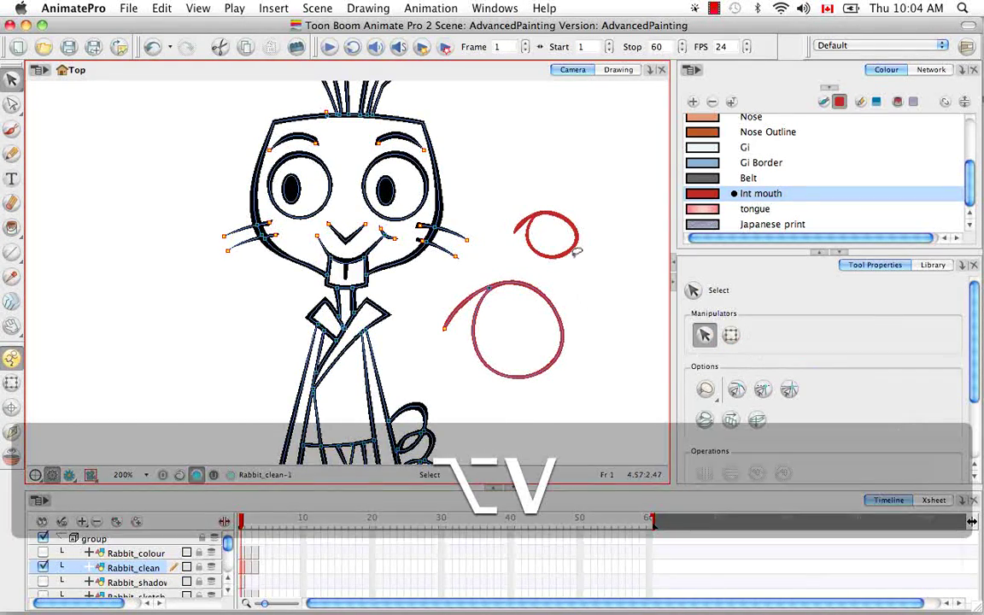
click(561, 351)
key(BackSpace)
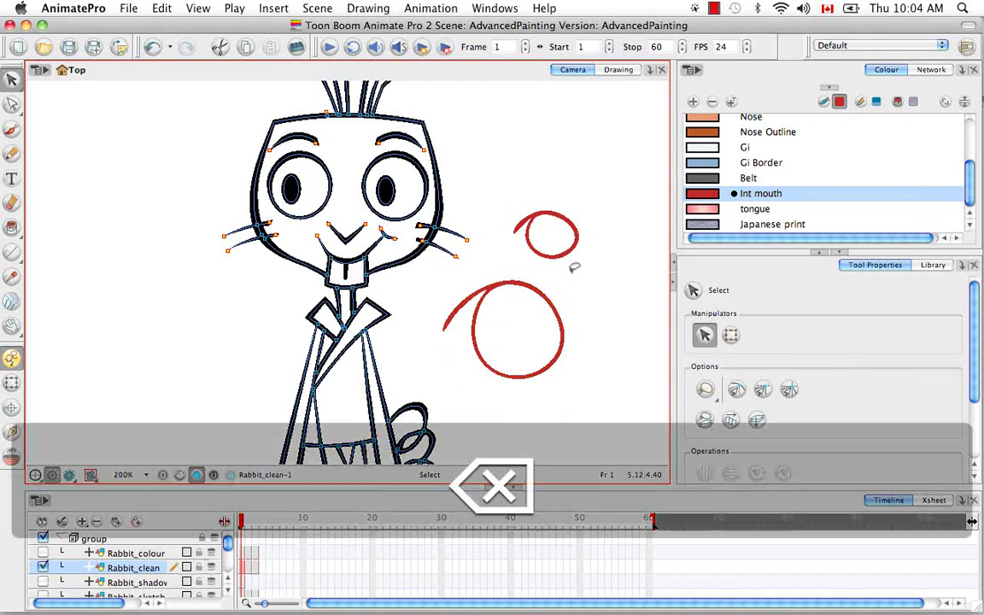
click(205, 401)
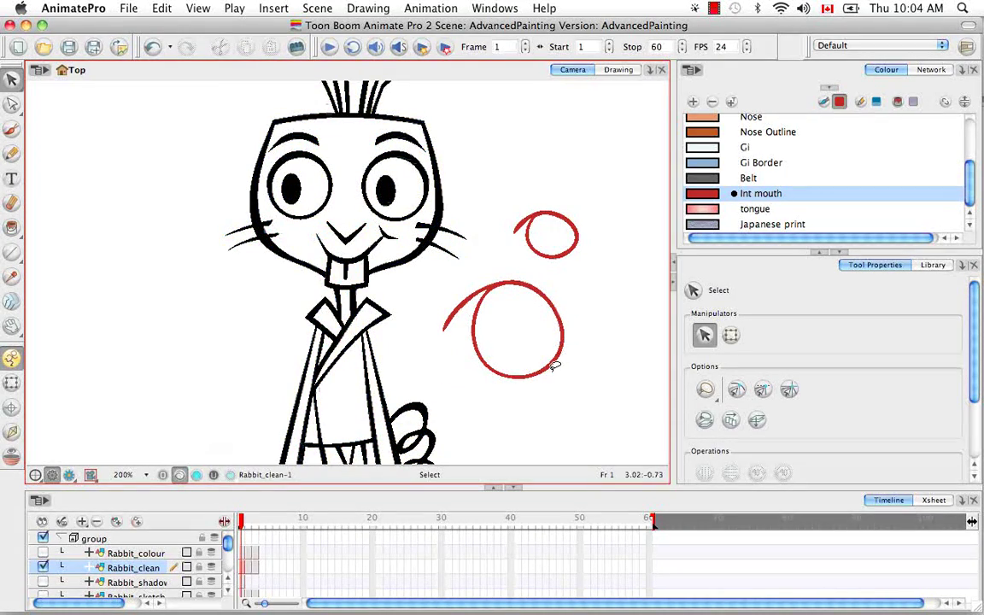
click(562, 338)
key(BackSpace)
click(547, 257)
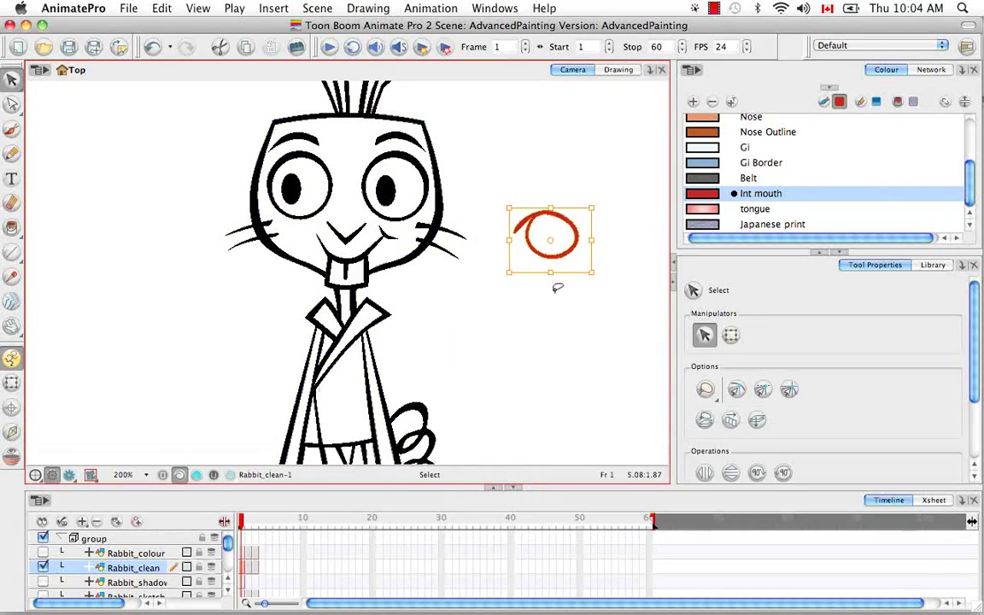
key(BackSpace)
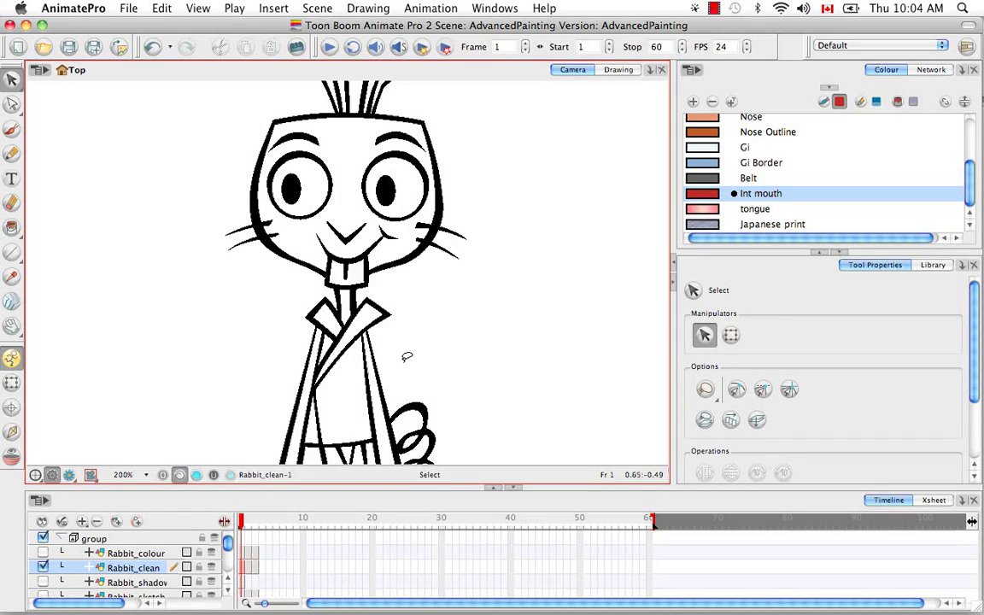
Draw two red open circles right of the rabbit and zoom in on the lower one's gap.
click(12, 128)
mouse_move(546, 235)
mouse_down()
mouse_move(528, 281)
mouse_move(566, 231)
mouse_up()
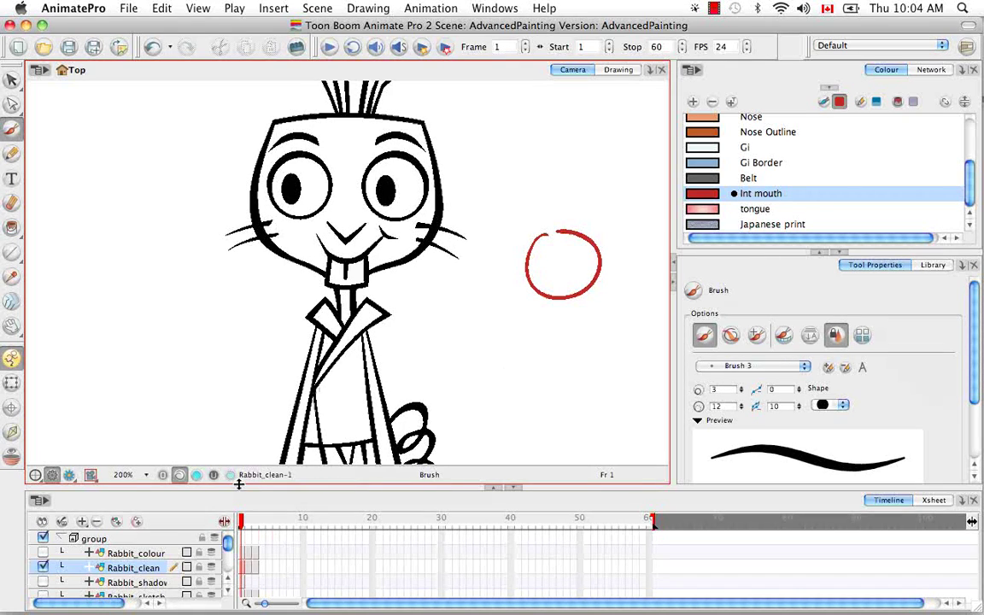
key(alt+b)
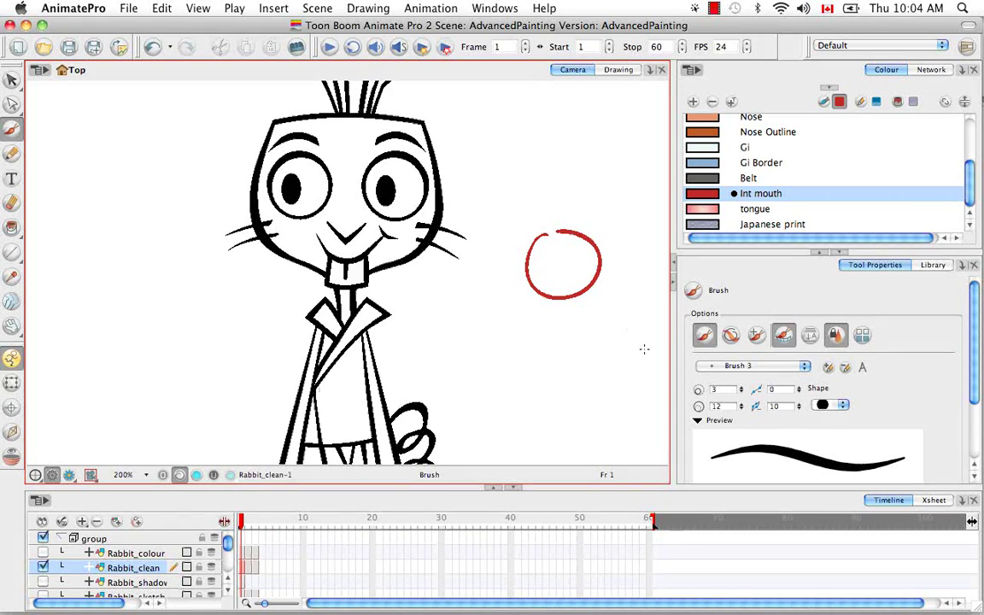
mouse_move(508, 331)
mouse_down()
mouse_move(551, 380)
mouse_move(532, 332)
mouse_up()
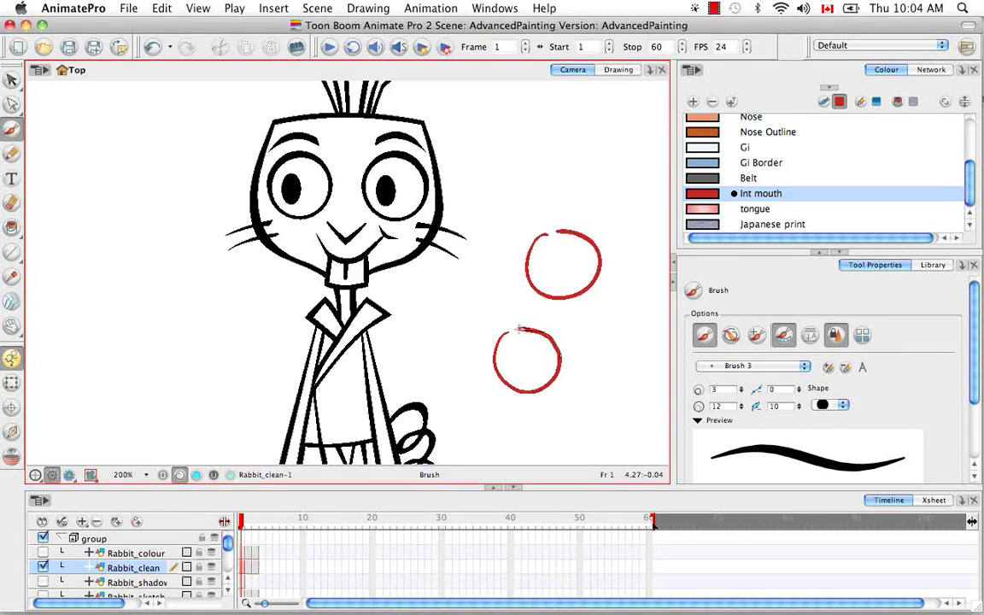
click(196, 476)
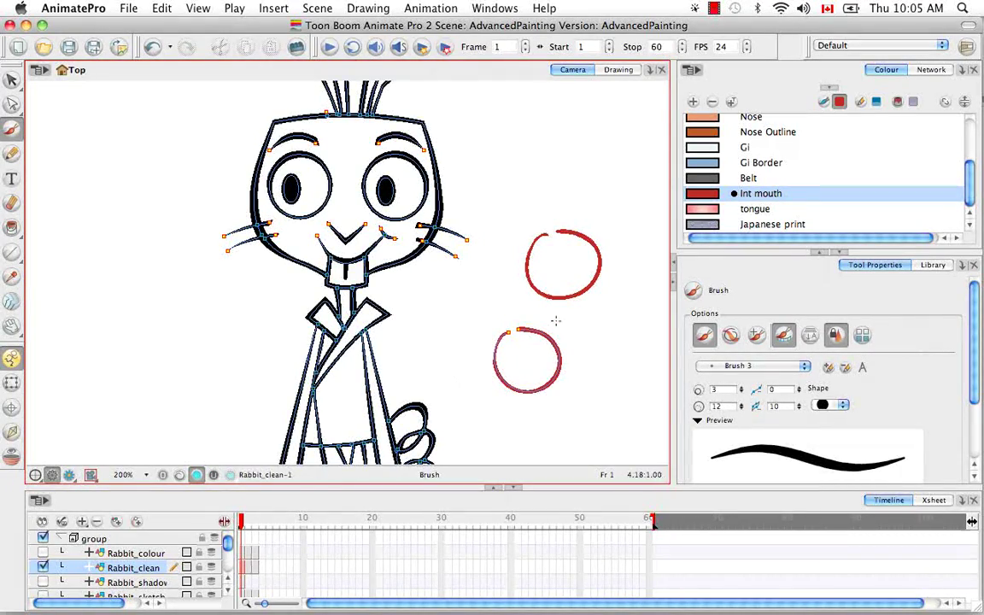
key(super+equal)
key(super+equal)
mouse_move(566, 269)
mouse_down()
mouse_move(460, 262)
mouse_move(279, 128)
mouse_up()
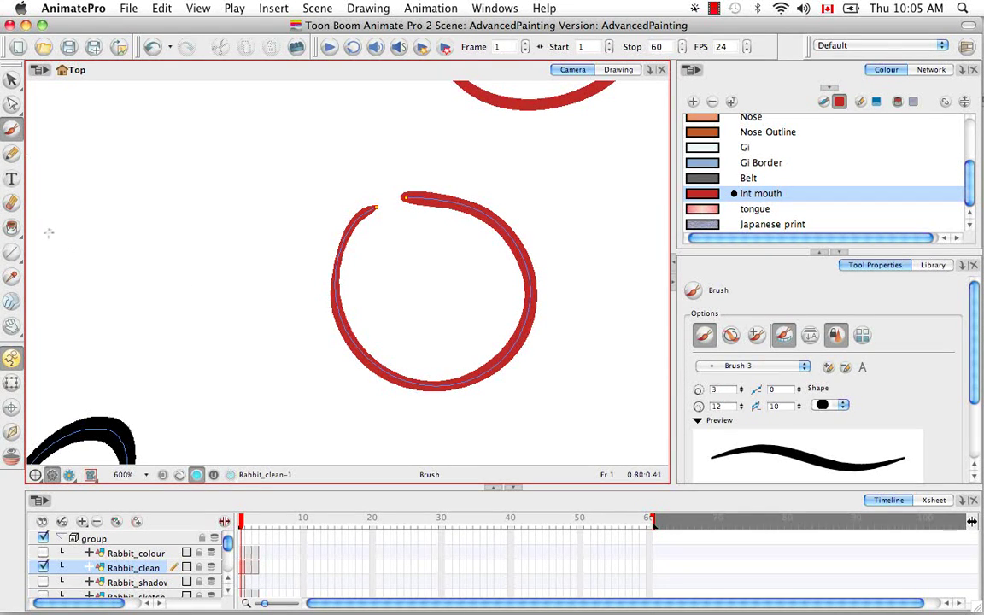
click(12, 227)
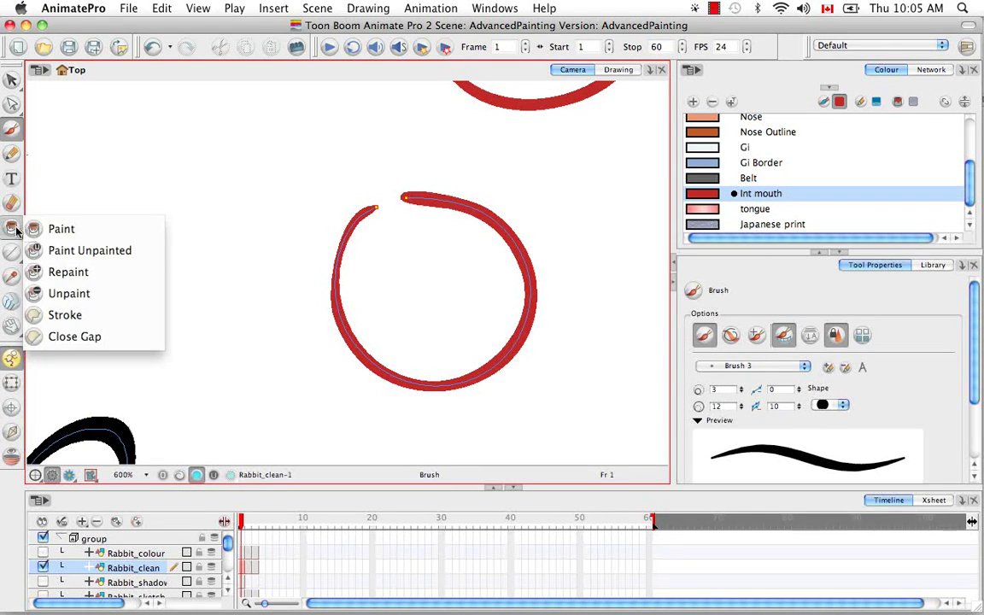
Draw an invisible stroke across the lower circle's top gap, then zoom out.
click(90, 317)
drag(402, 249, 412, 312)
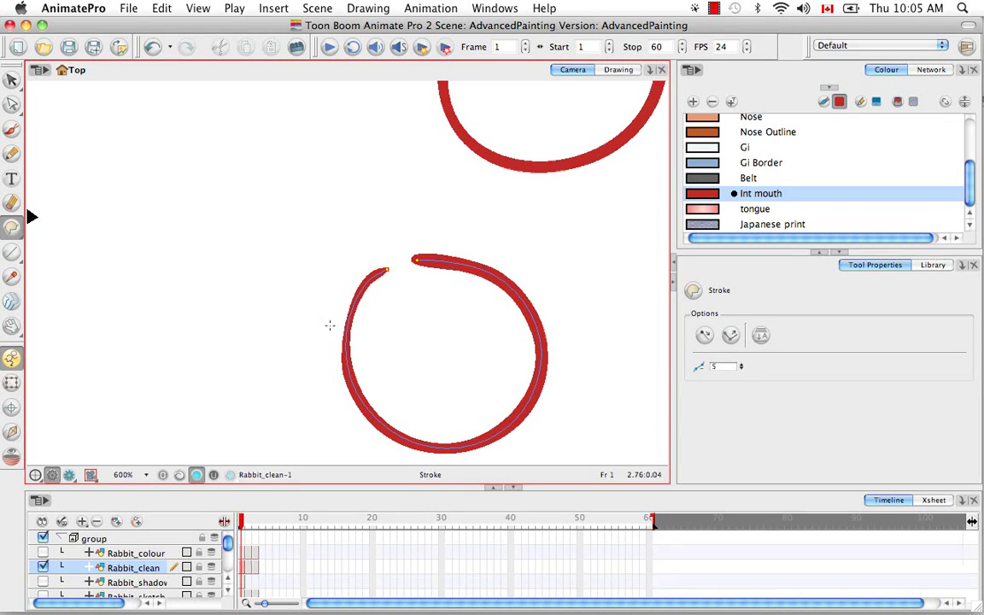
drag(359, 284, 462, 254)
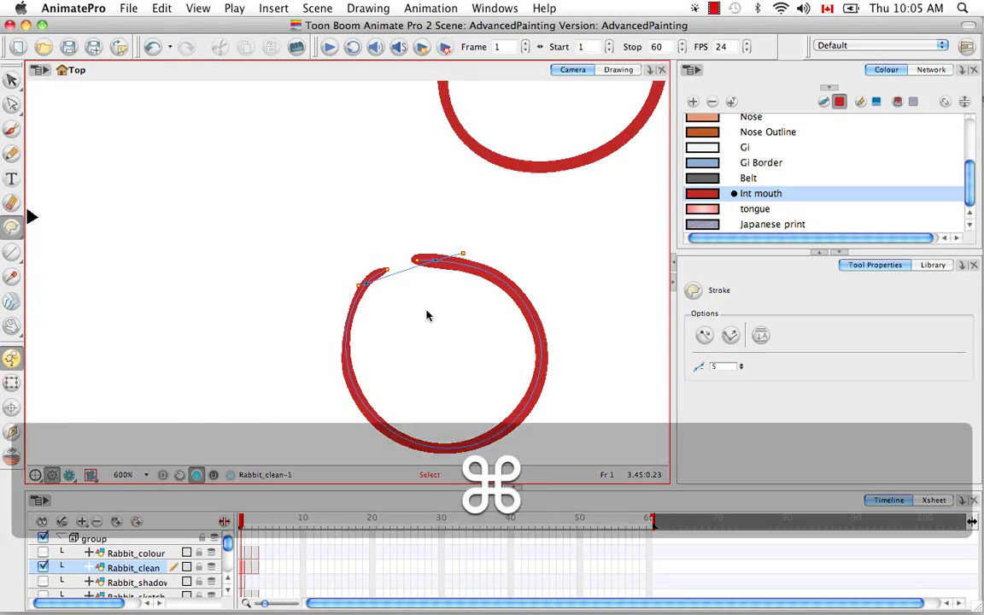
key(super+minus)
key(super+minus)
key(super+minus)
key(super+minus)
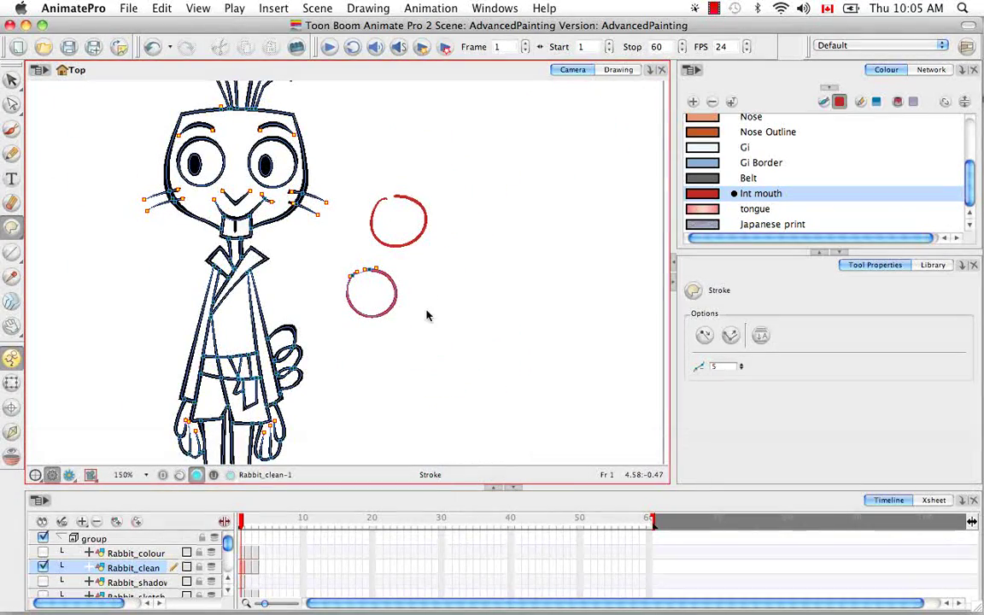
mouse_move(384, 343)
mouse_down()
mouse_move(496, 333)
mouse_move(496, 341)
mouse_up()
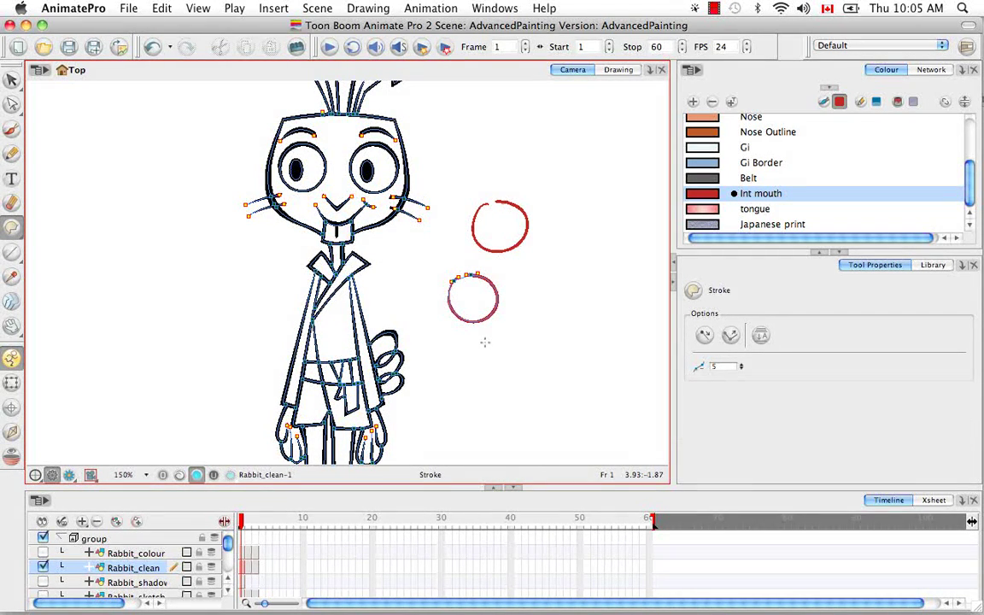
Lasso and delete both red test circles, then switch to the Drawing view.
drag(12, 80, 54, 90)
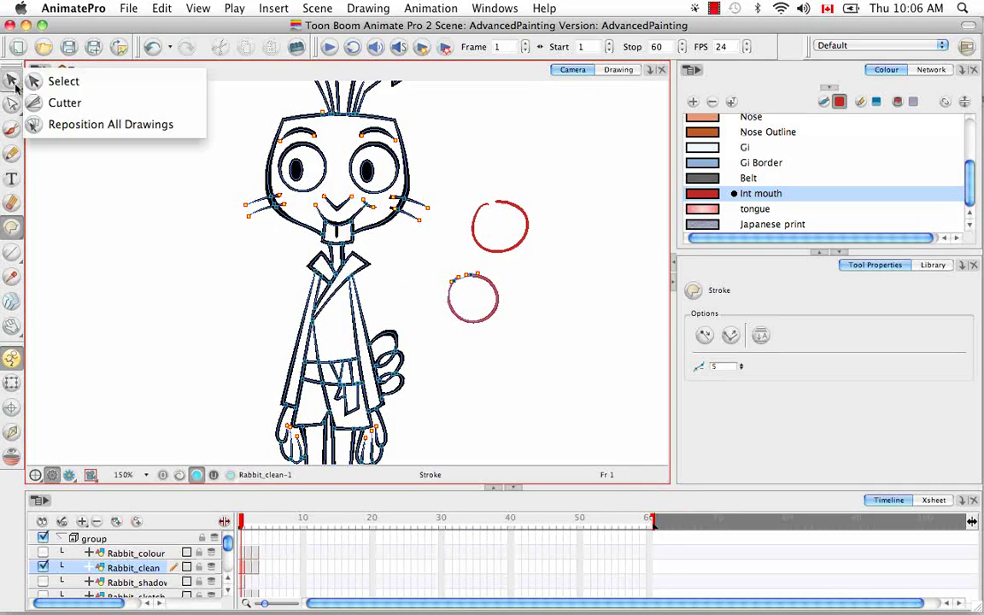
drag(554, 171, 589, 175)
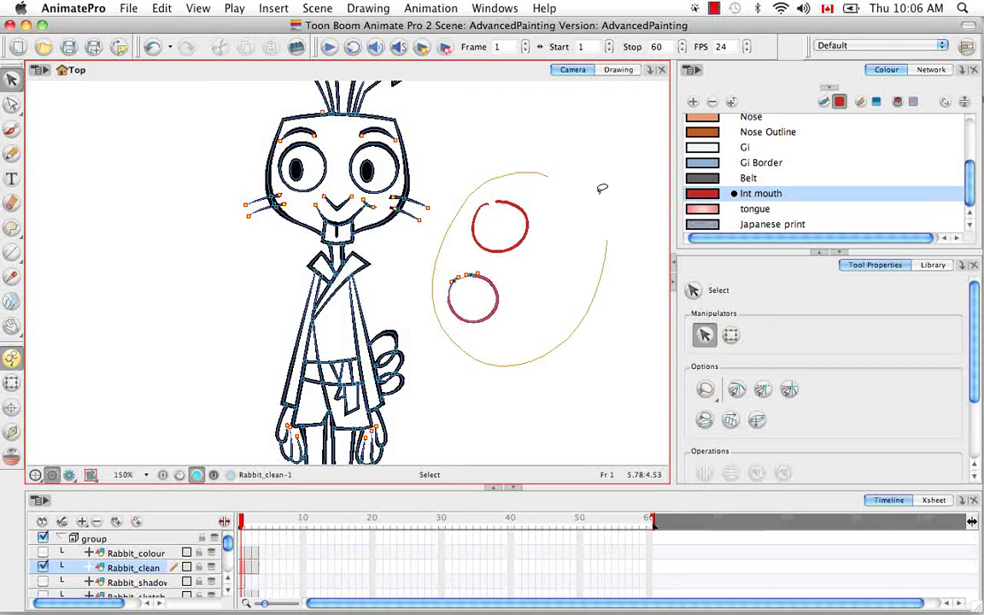
click(456, 127)
click(162, 426)
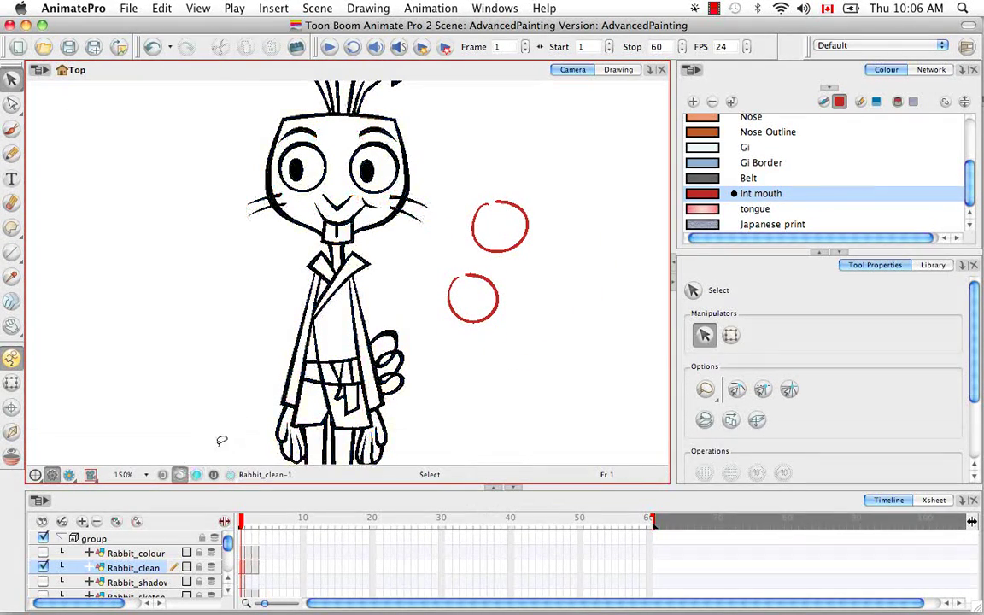
drag(529, 164, 447, 113)
key(BackSpace)
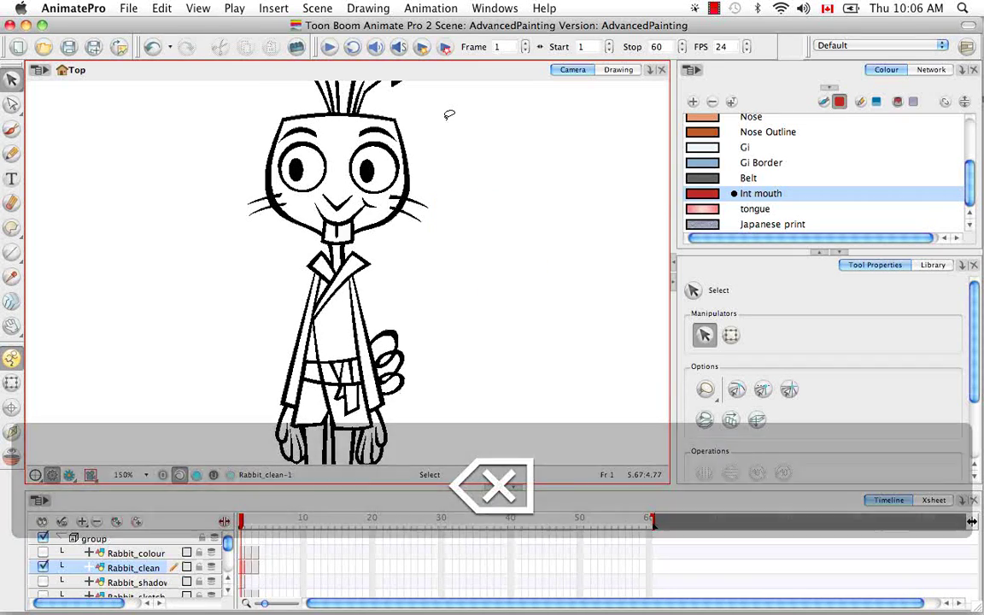
mouse_move(462, 355)
mouse_down()
mouse_move(441, 408)
mouse_move(201, 407)
mouse_up()
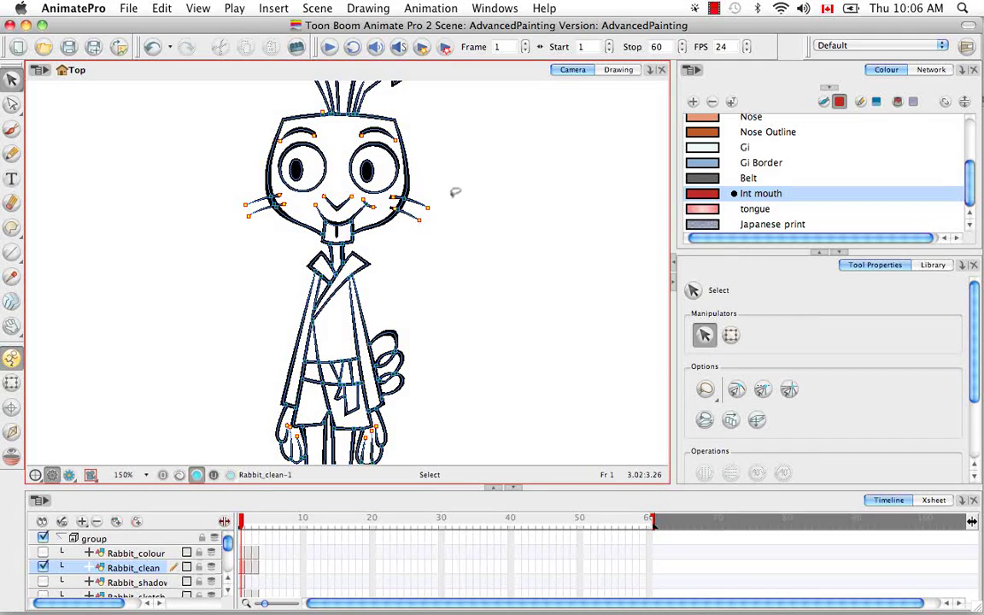
click(620, 71)
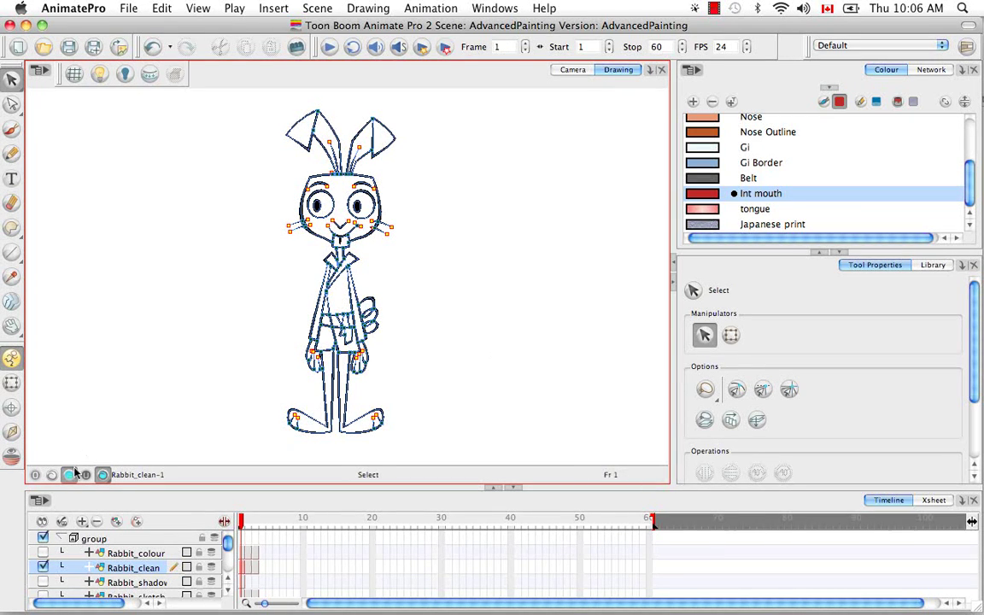
Fill the ears, face, hands, legs and feet with the Skin colour.
drag(969, 195, 970, 128)
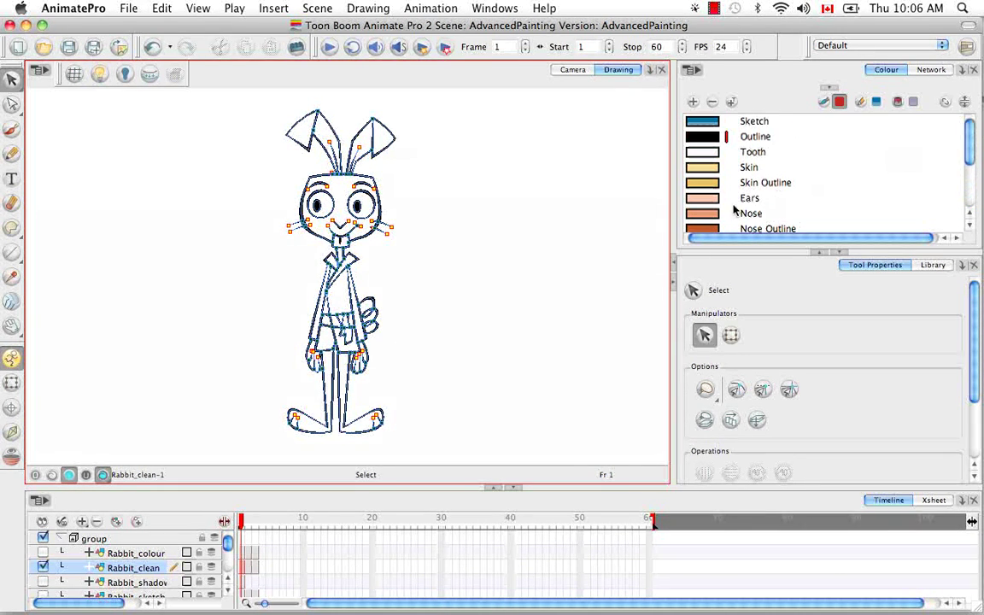
key(alt+k)
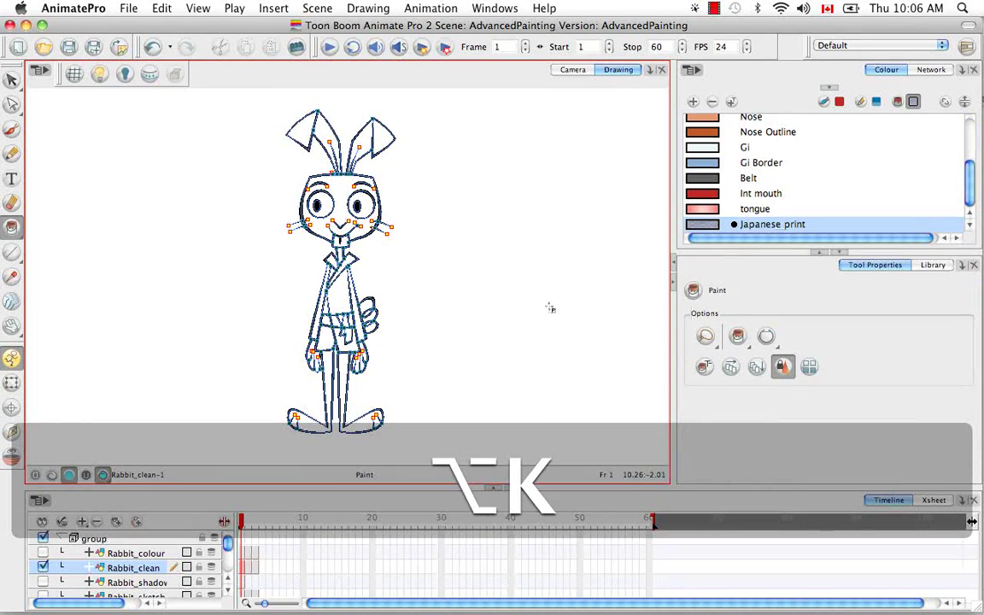
scroll(933, 208, up, 10)
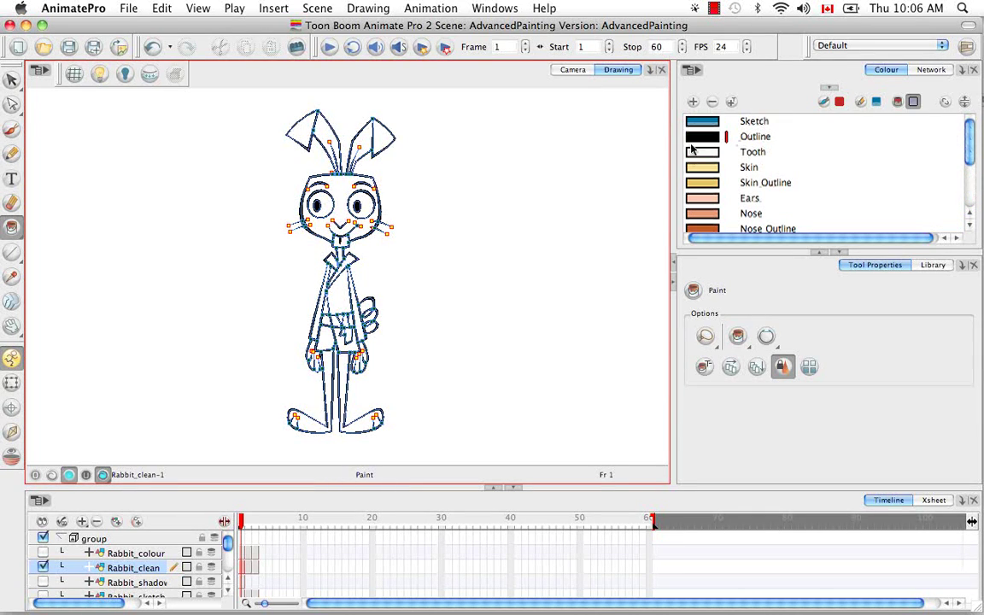
click(702, 167)
click(306, 130)
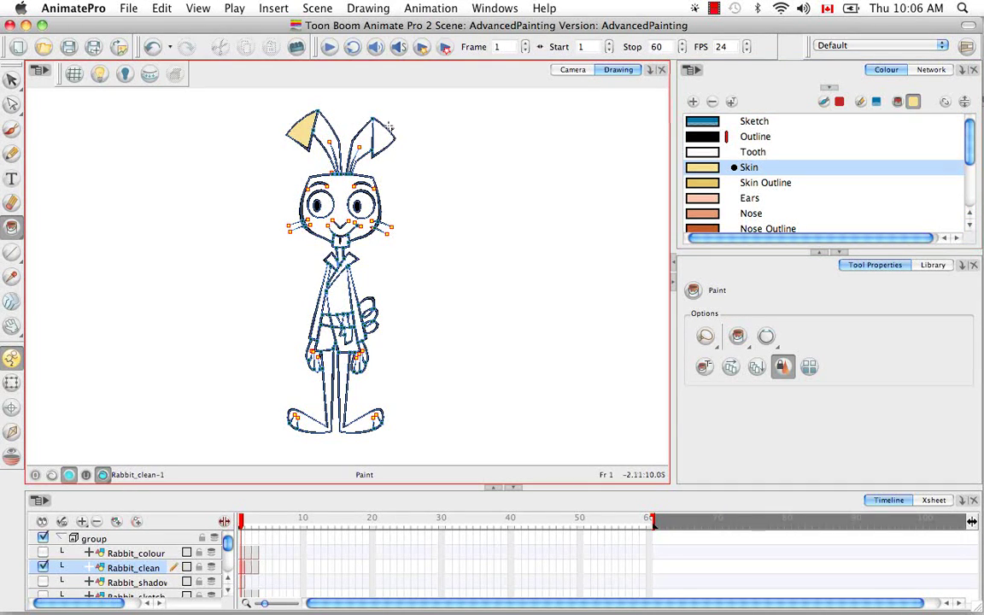
click(382, 135)
click(376, 204)
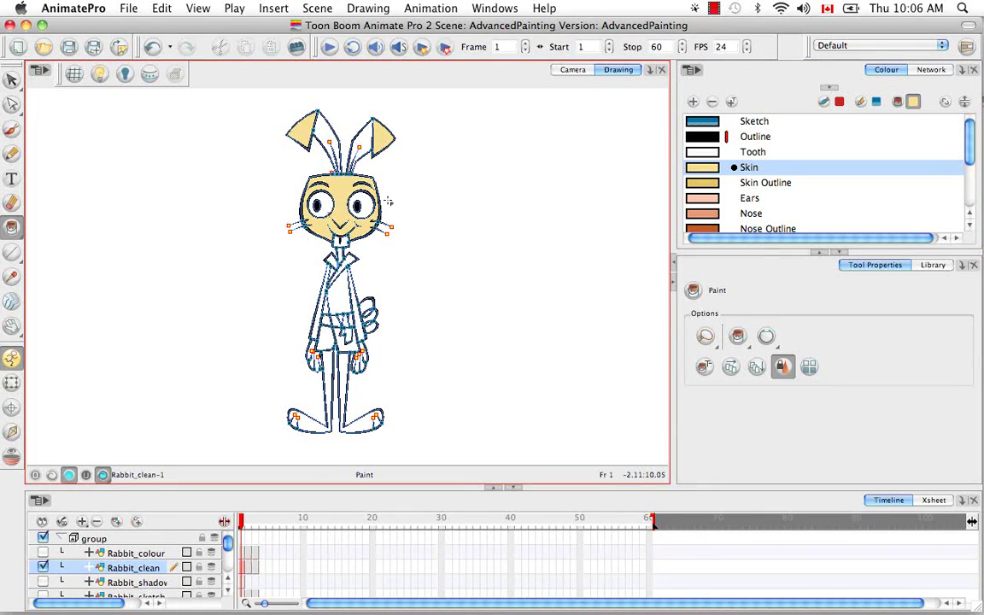
click(359, 357)
click(315, 359)
click(345, 393)
click(308, 421)
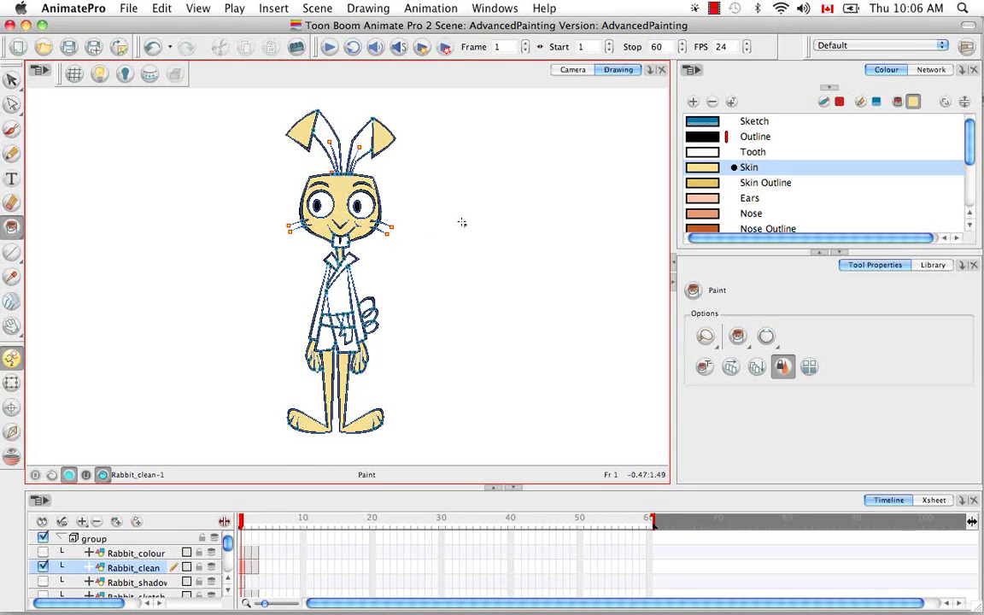
Fill the gi body with Gi, the collar with Gi Border and the belt with Belt.
drag(970, 153, 971, 198)
click(752, 147)
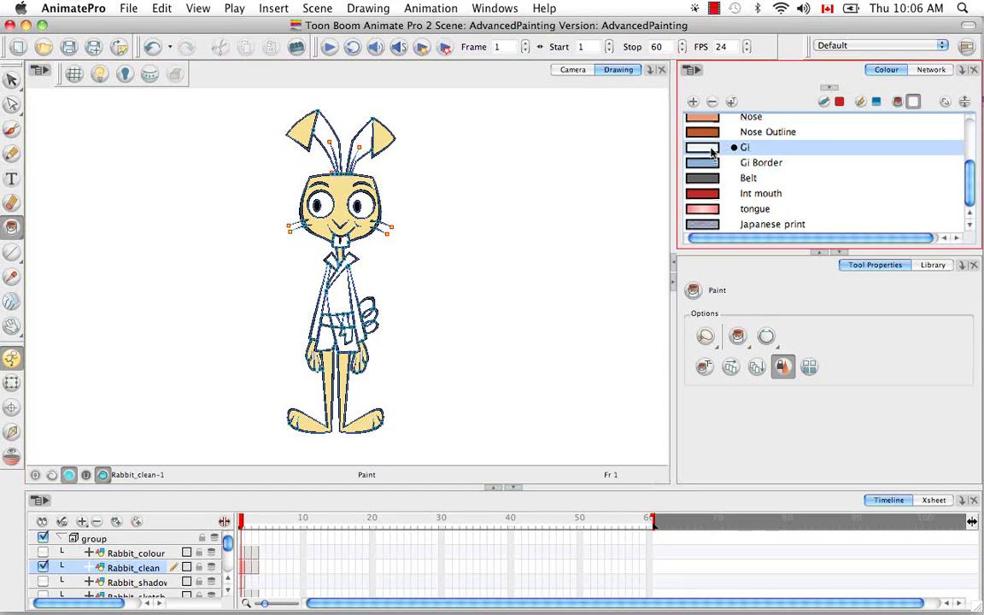
click(338, 295)
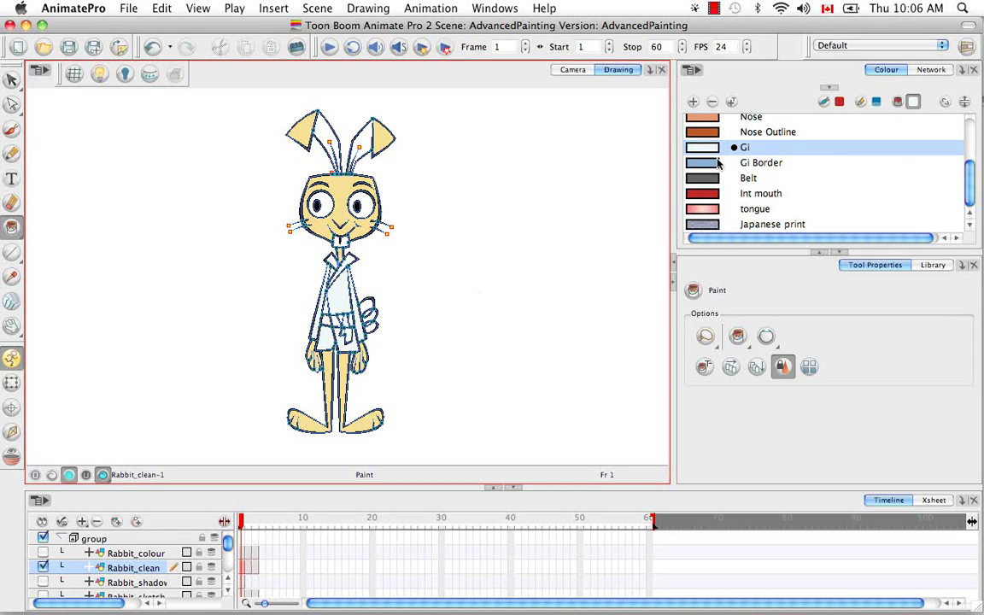
click(760, 162)
click(350, 262)
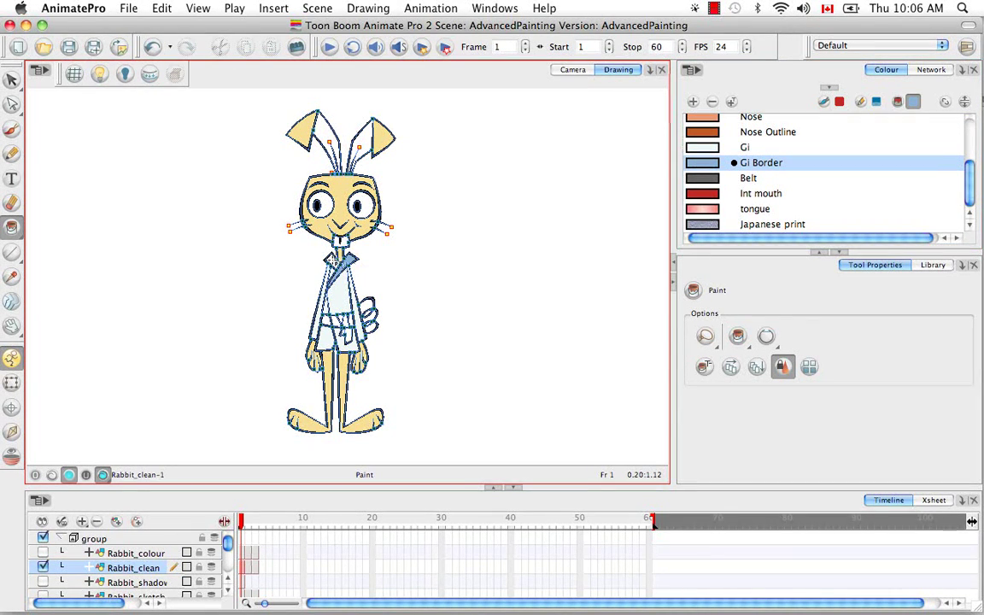
click(706, 179)
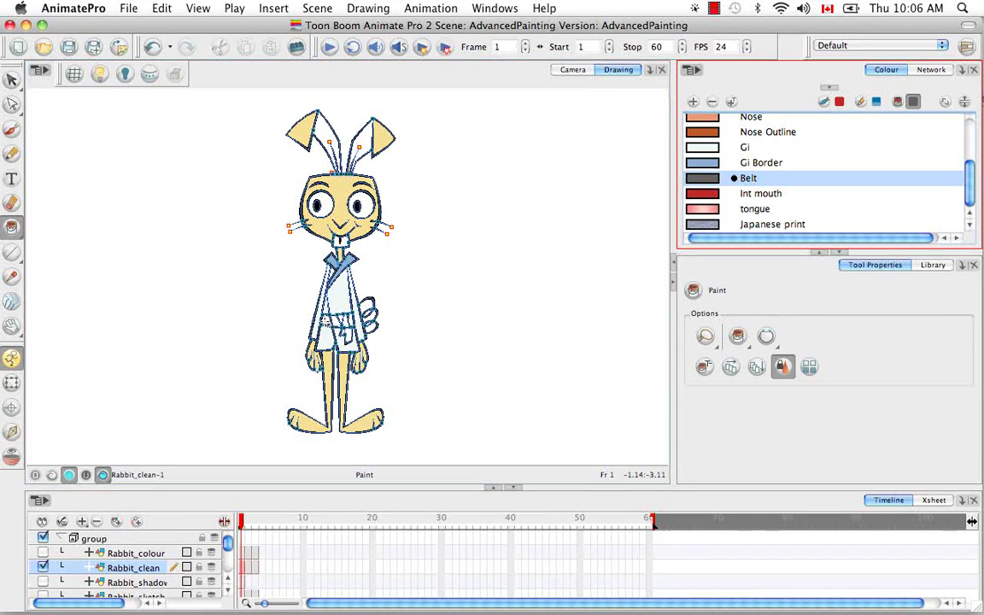
click(342, 321)
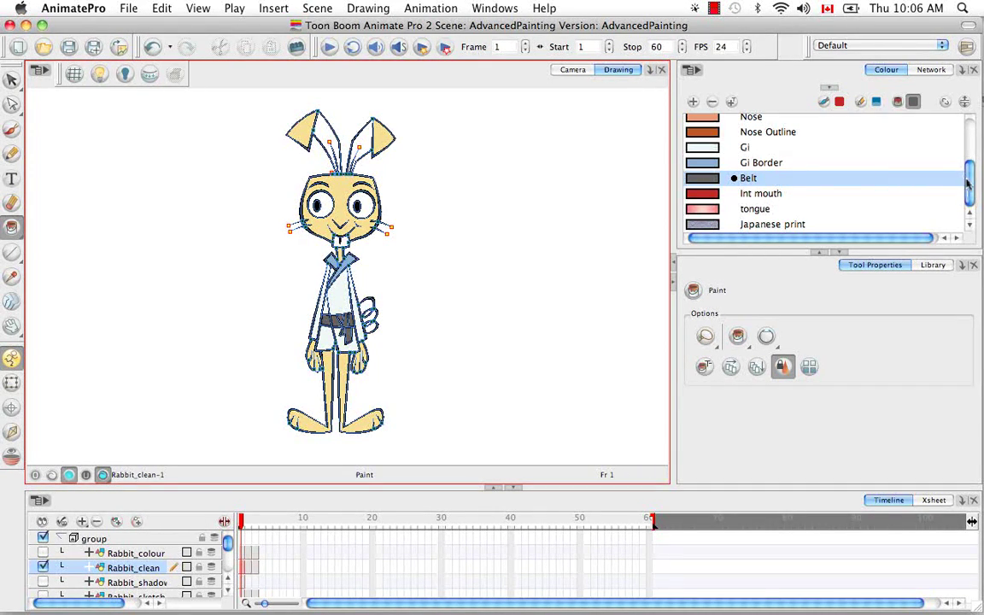
Fill both inner ears pink with the Ears colour and reset the view.
scroll(821, 147, up, 3)
click(702, 175)
click(365, 141)
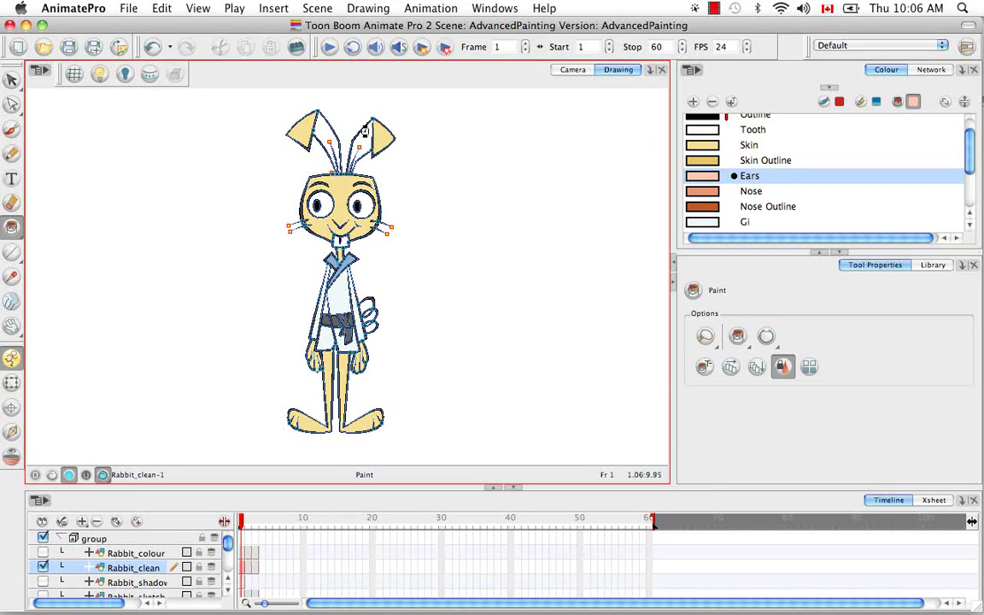
click(327, 141)
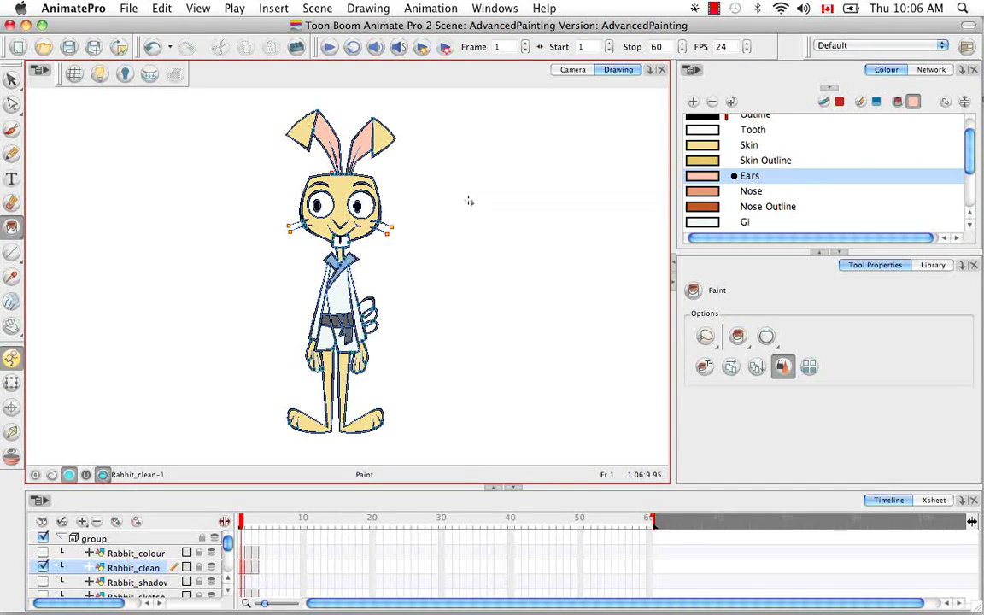
key(super+equal)
drag(446, 235, 477, 245)
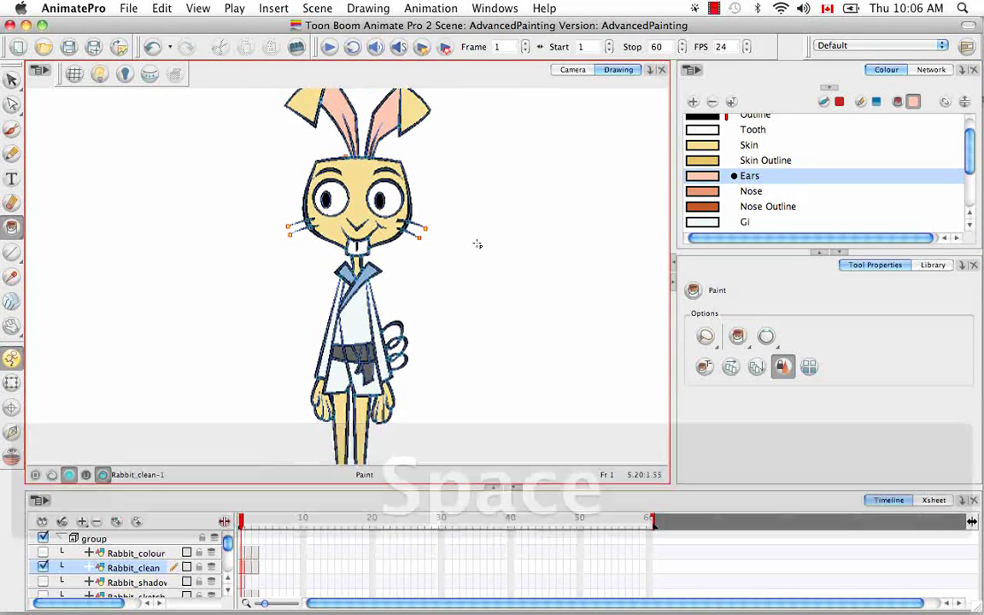
key(shift+m)
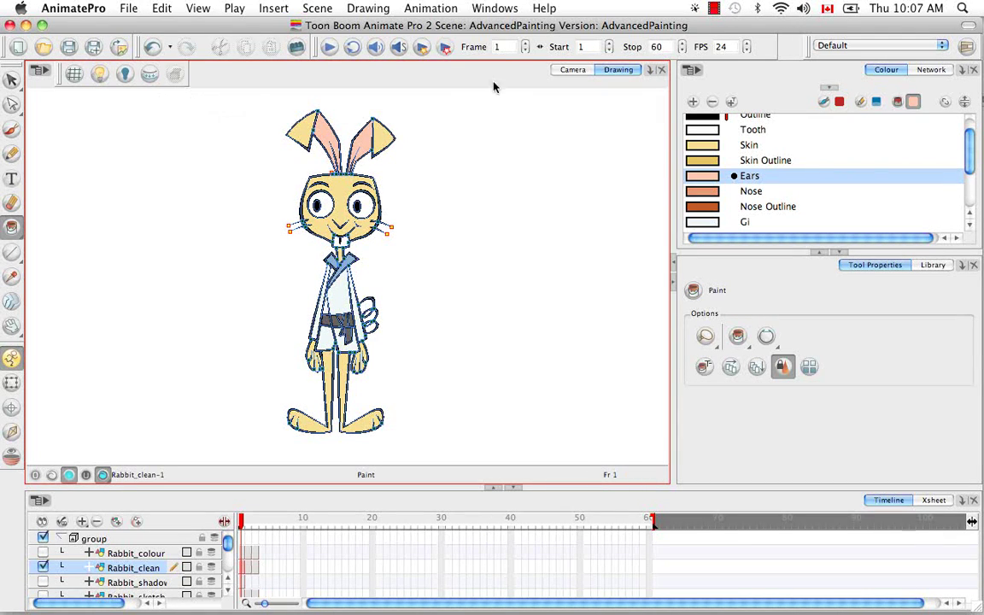
click(496, 8)
mouse_move(512, 74)
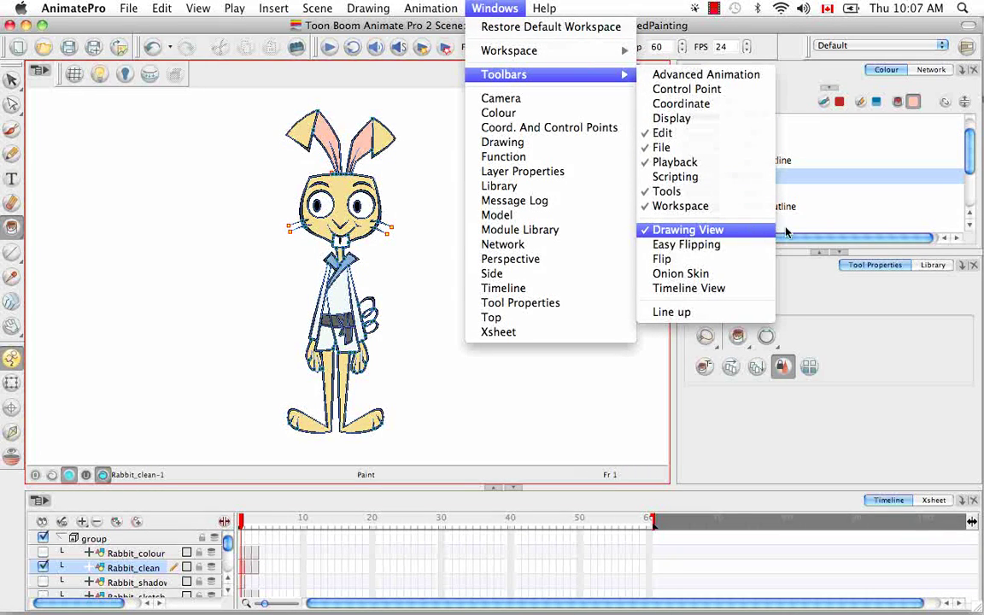
click(880, 225)
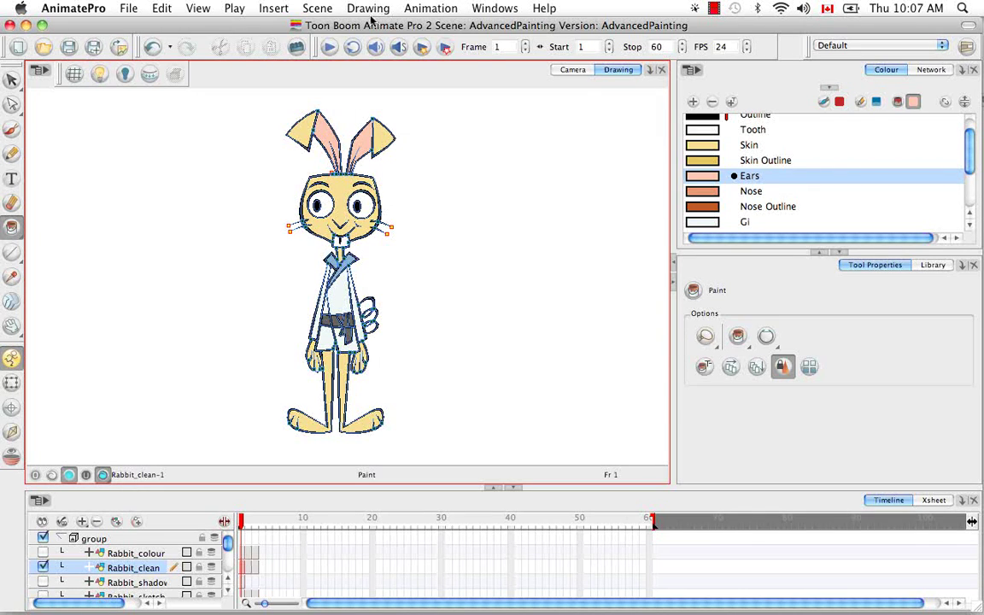
click(198, 11)
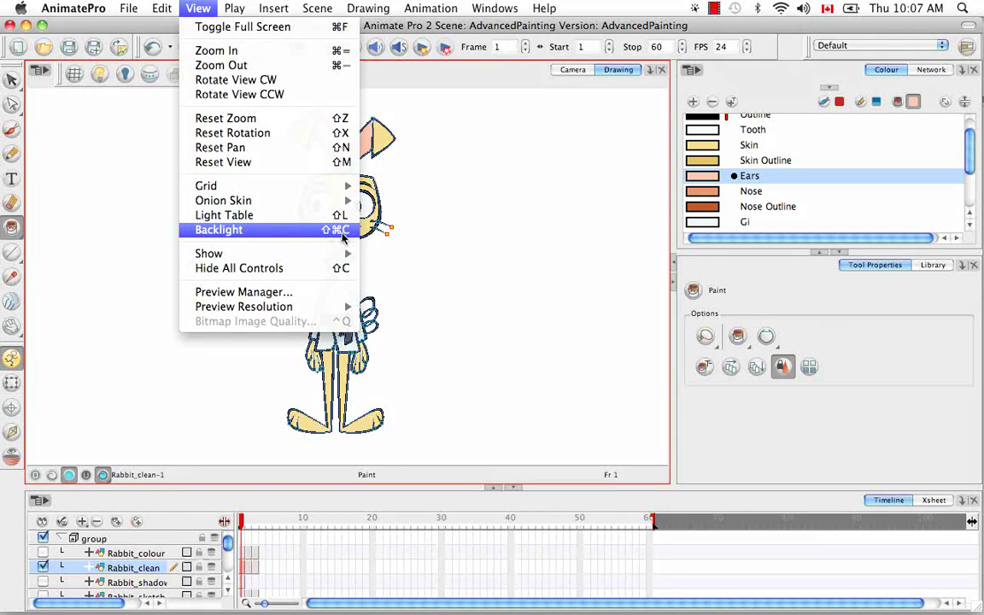
click(119, 203)
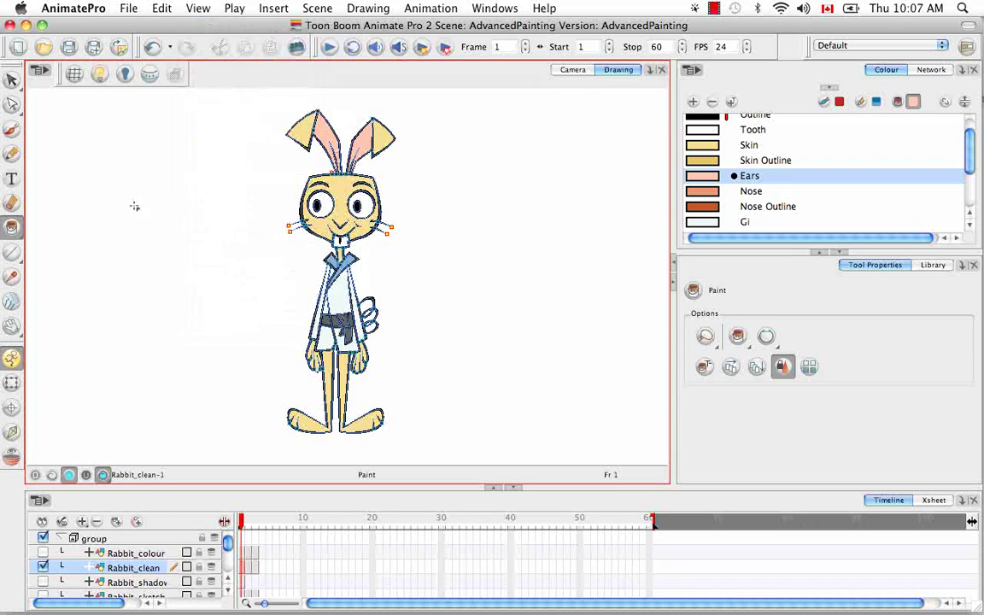
Toggle the Backlight silhouette on and off, then hide the stroke overlays.
click(124, 73)
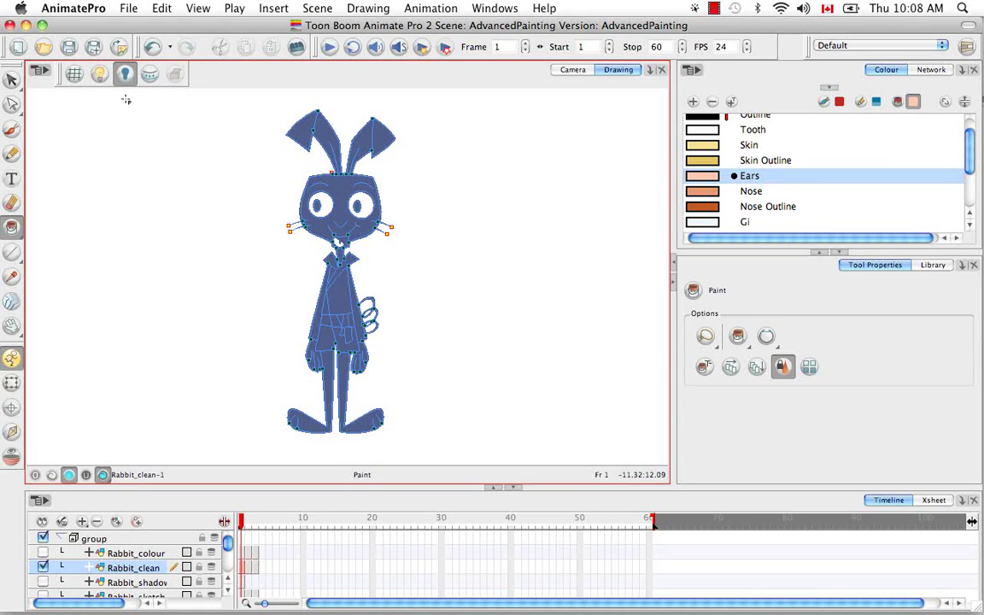
click(125, 74)
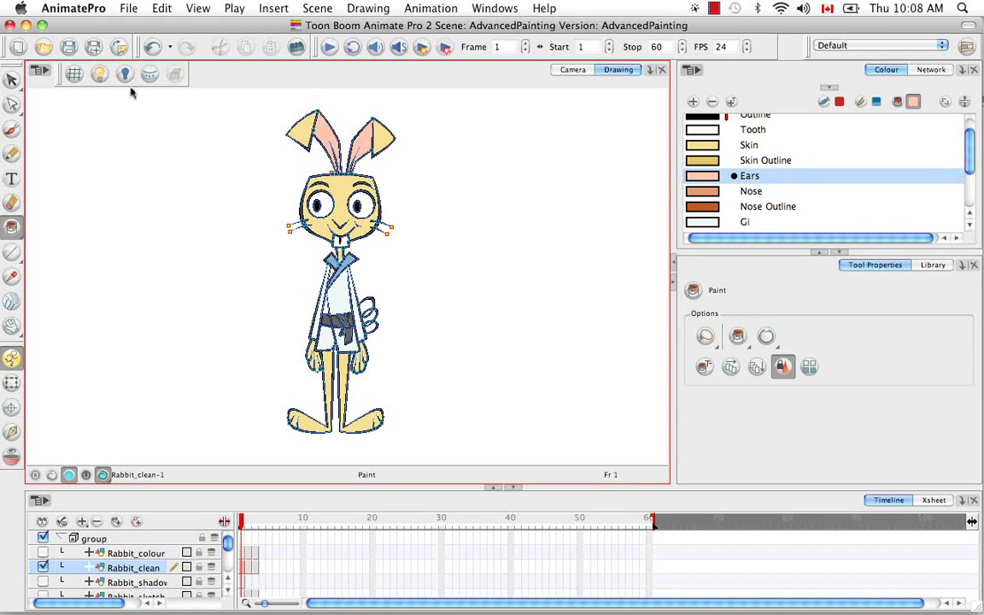
click(52, 474)
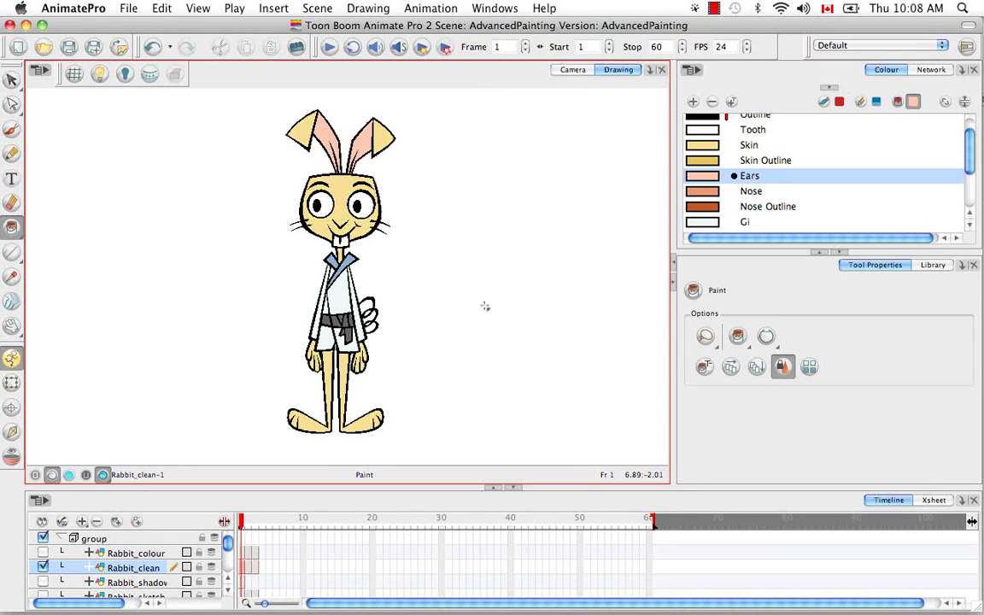